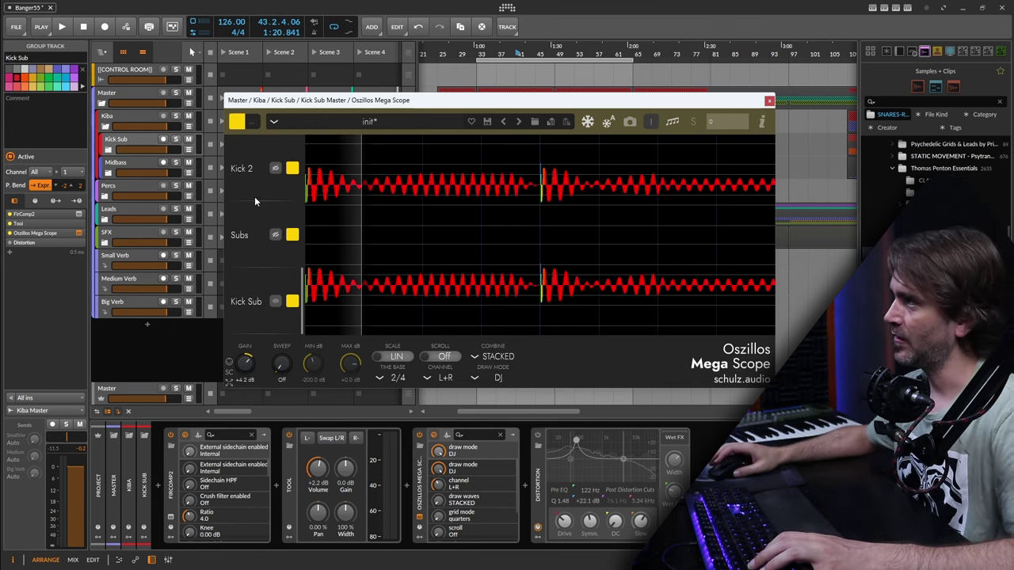
- Show the Kick 2 and Subs waveforms in the scope, hide Kick Sub, and play the track to capture them
left_click(276, 302)
left_click(275, 234)
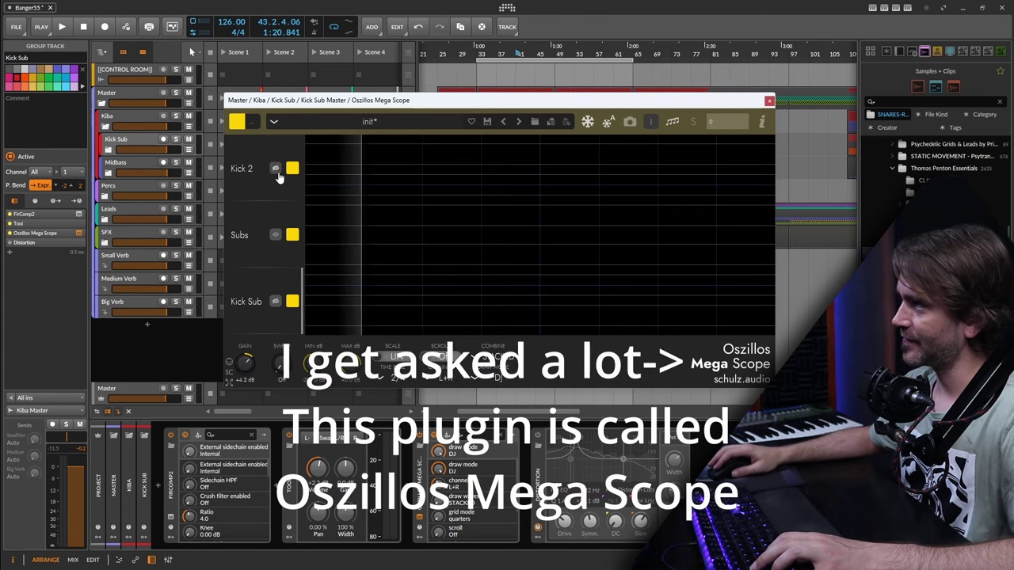
key("space")
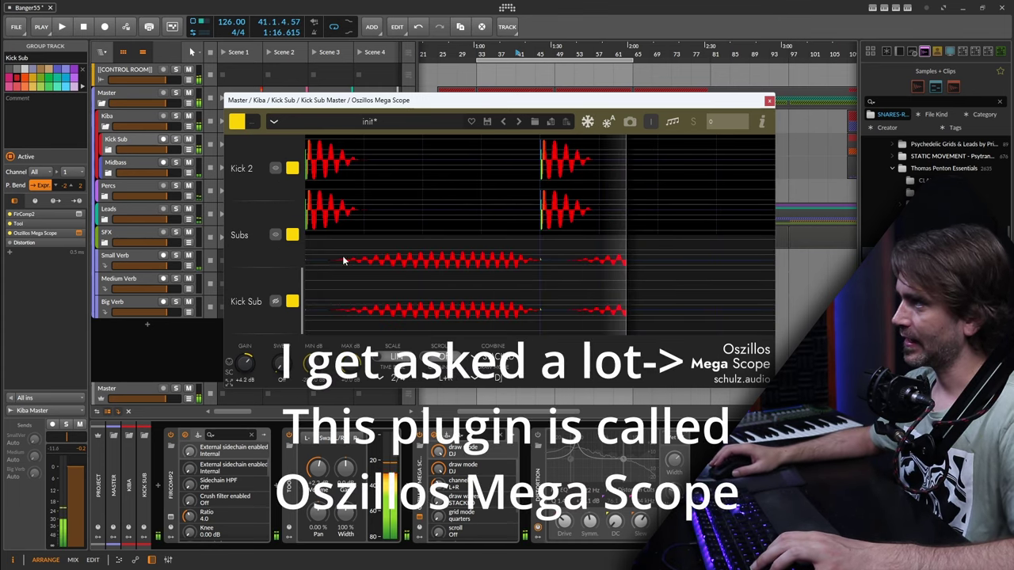
- Set the scope's combine mode to OVERLAID and its draw mode to fast
left_click(487, 357)
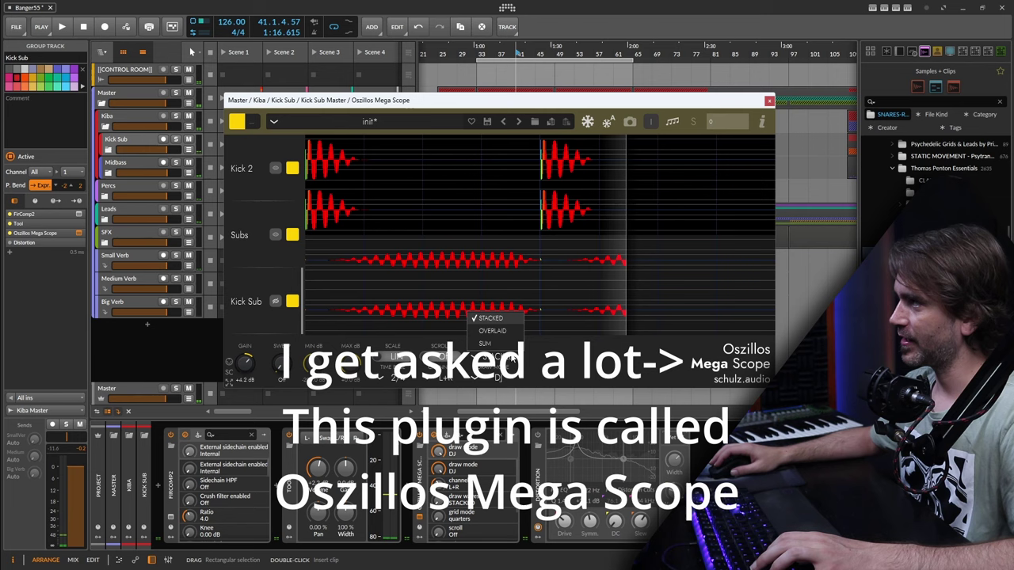
left_click(492, 331)
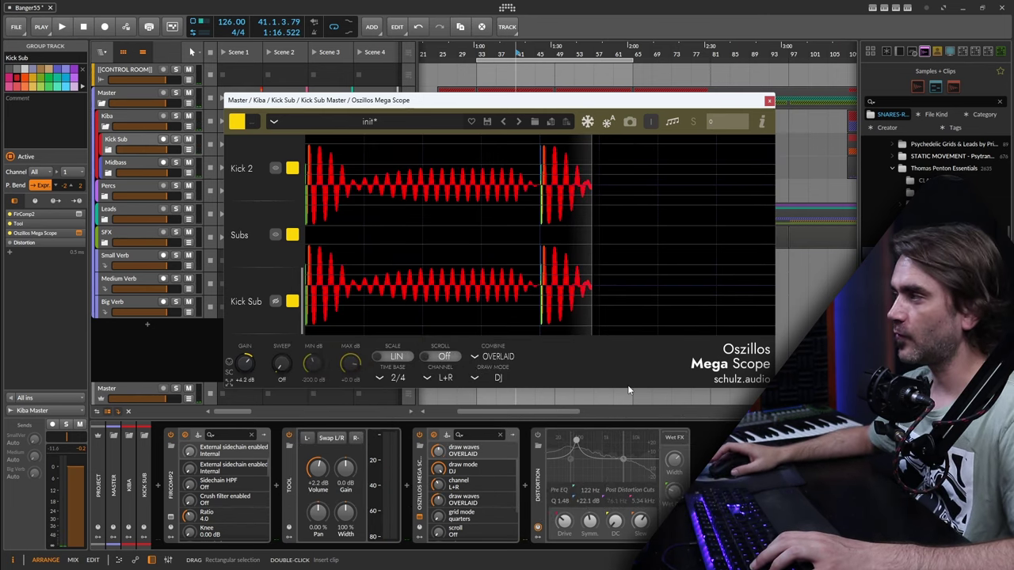
left_click(494, 377)
left_click(490, 302)
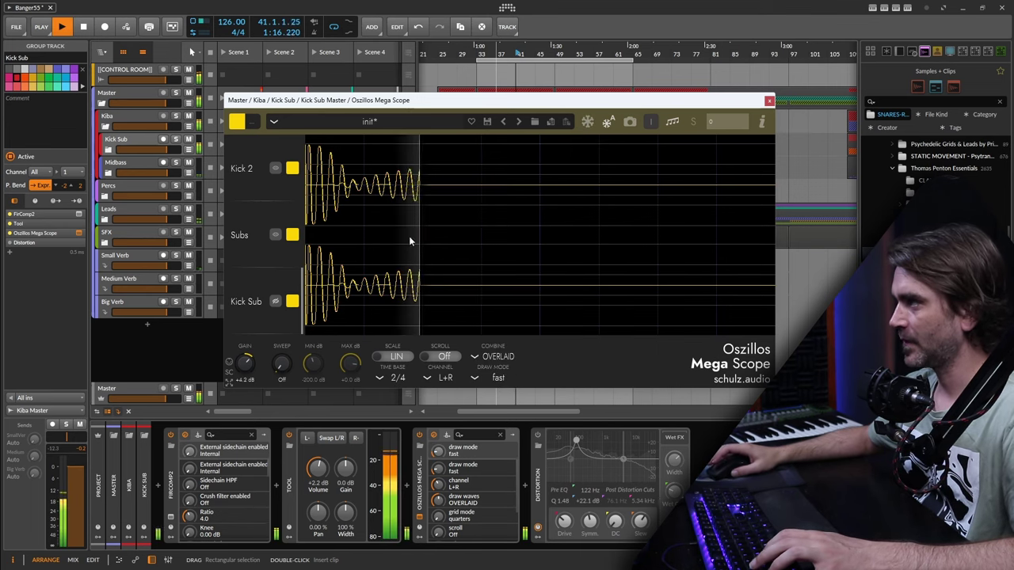
- Change the Subs waveform colour in the scope to bright red
left_click(293, 235)
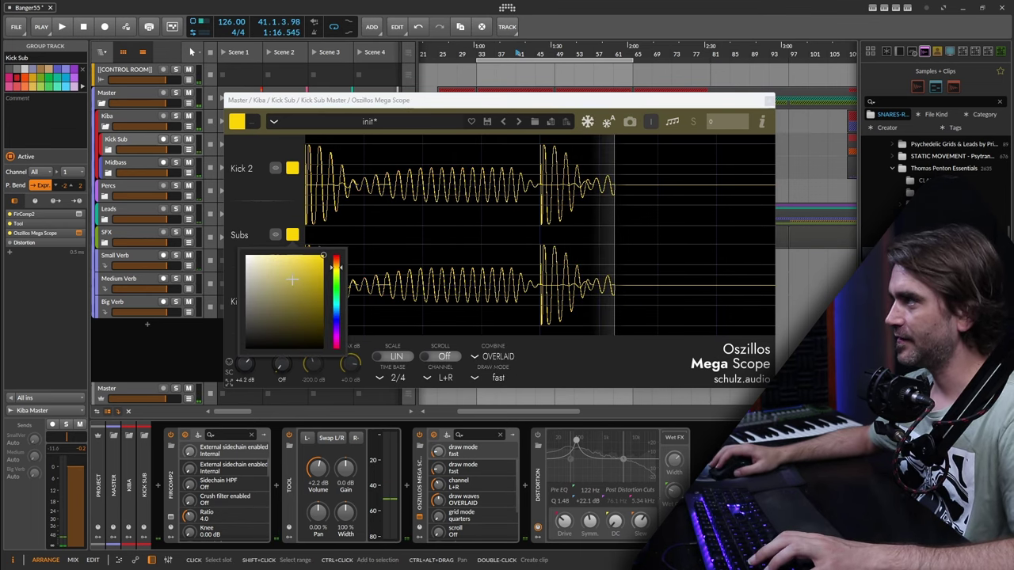
left_click_drag(331, 335, 334, 294)
left_click(336, 257)
left_click(321, 257)
left_click(267, 187)
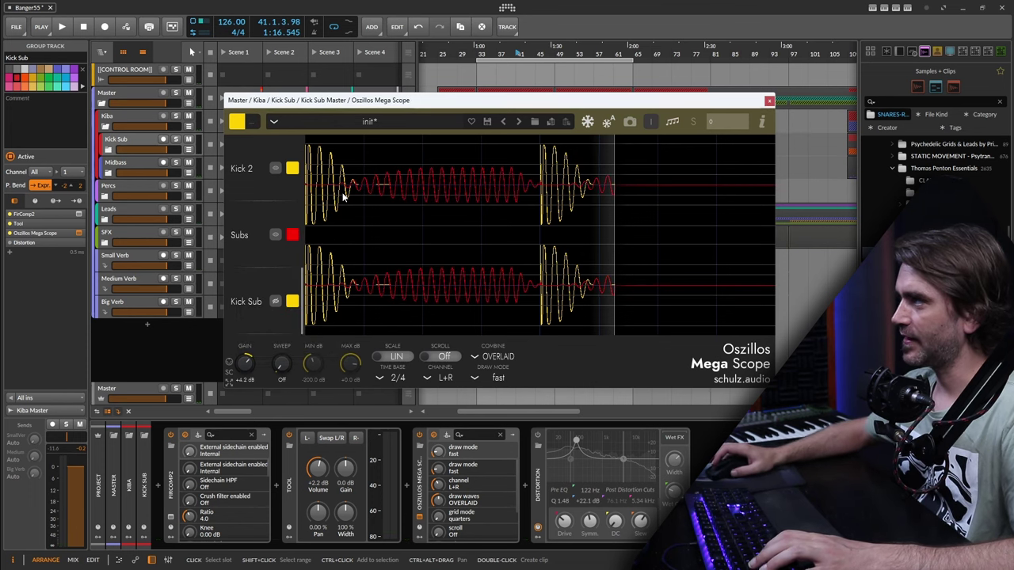
- Examine up close where the kick waveform hands over to the sub waveform in the scope
left_click_drag(378, 291, 326, 298)
scroll(351, 290, "down", 3)
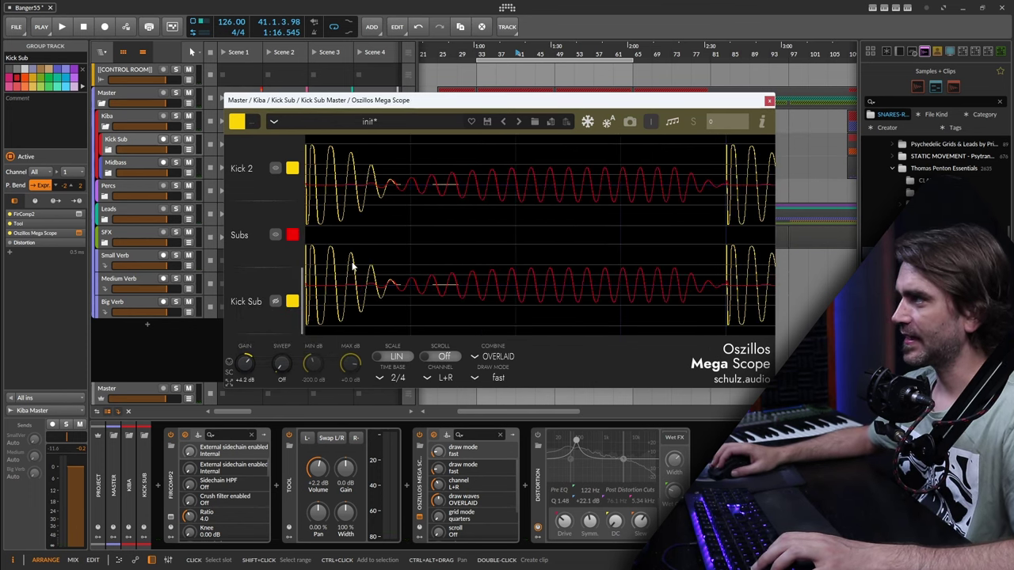
scroll(347, 269, "down", 1)
scroll(341, 277, "up", 1)
scroll(333, 287, "up", 2)
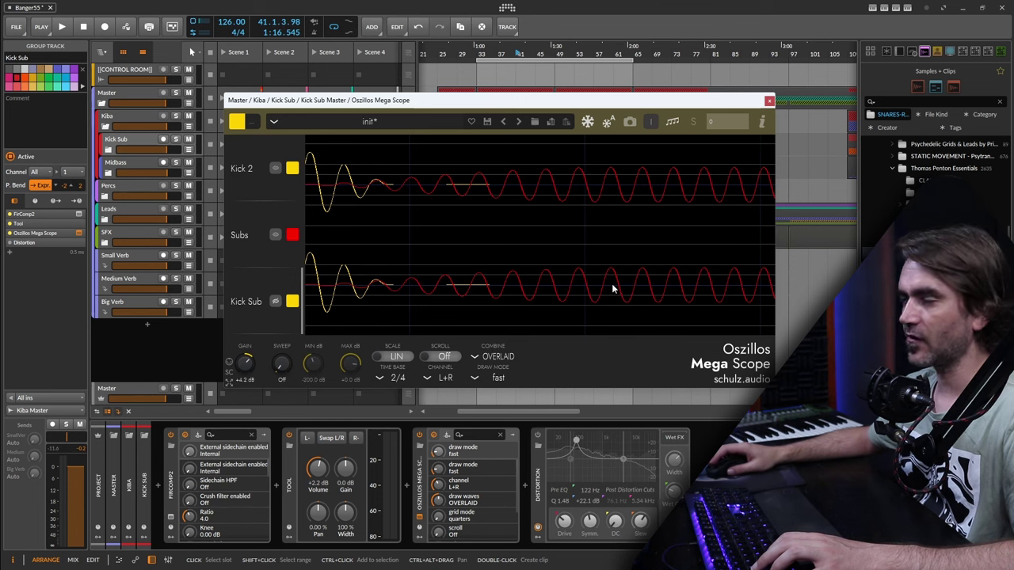
- Display only the Kick Sub waveform in STACKED combine mode and close the scope window
left_click(495, 356)
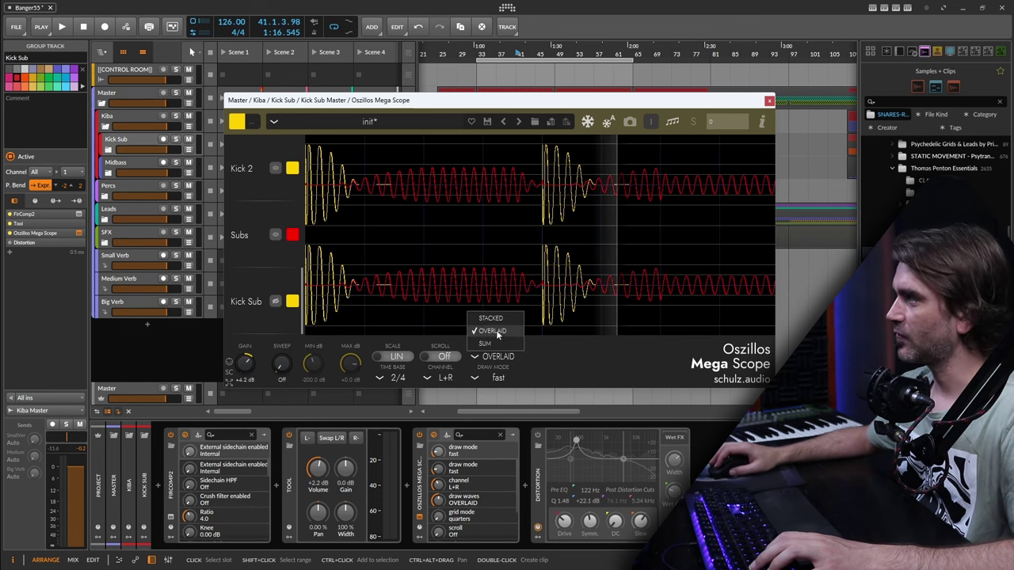
left_click(493, 319)
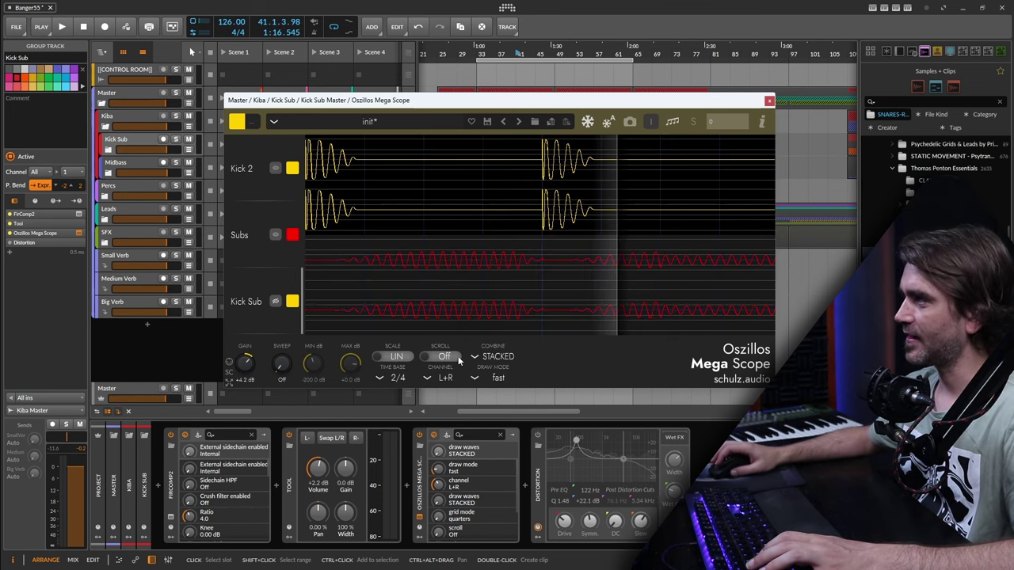
left_click(274, 235)
left_click(276, 169)
left_click(275, 302)
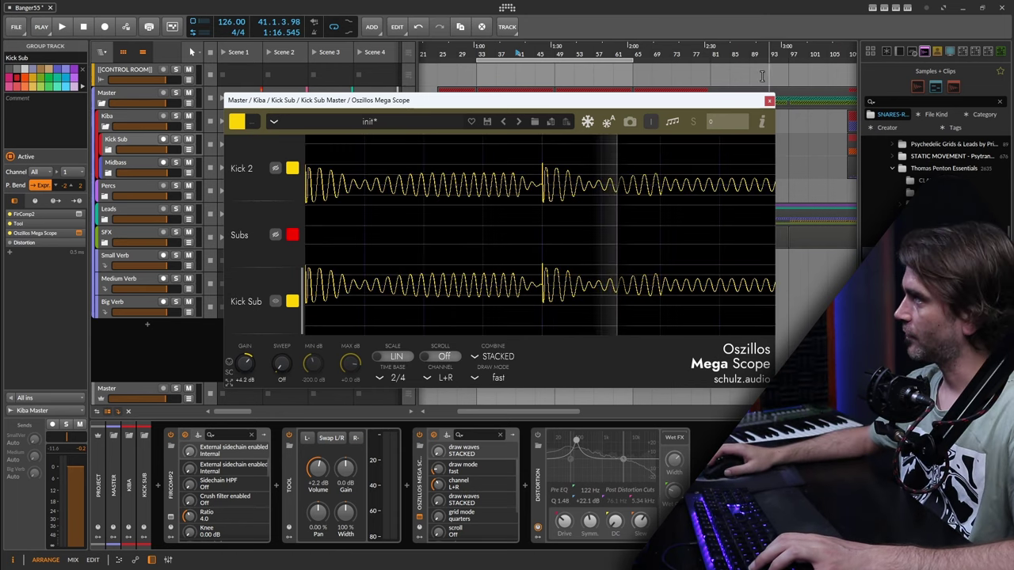
left_click(768, 100)
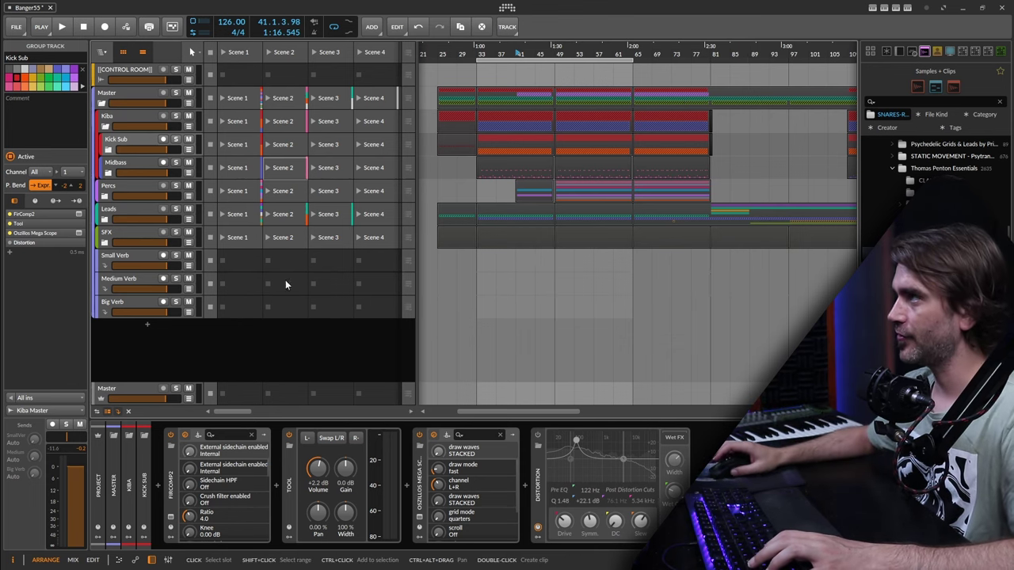
- Play the arrangement from bar 49 to hear the full mix
left_click(78, 233)
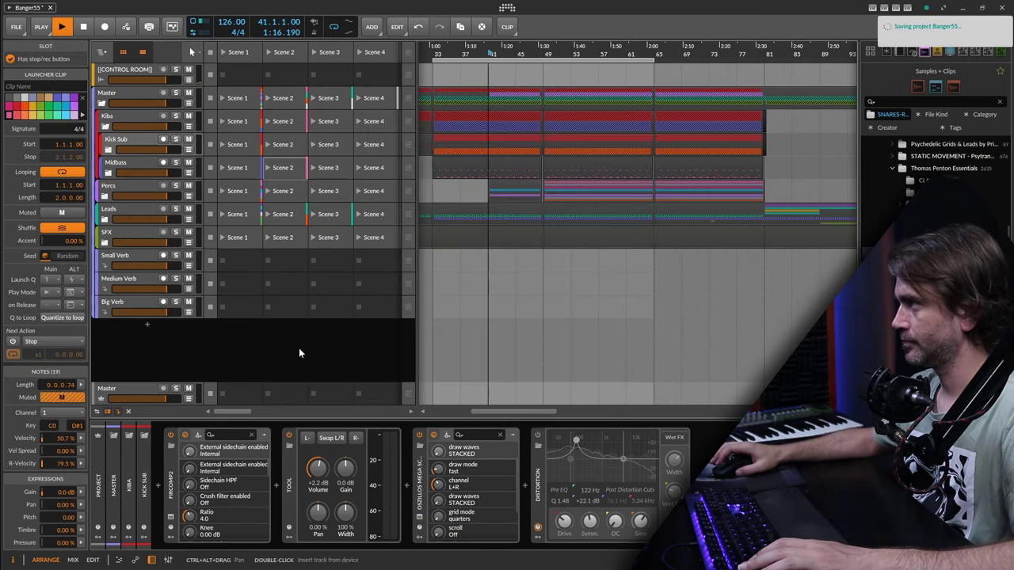
key("space")
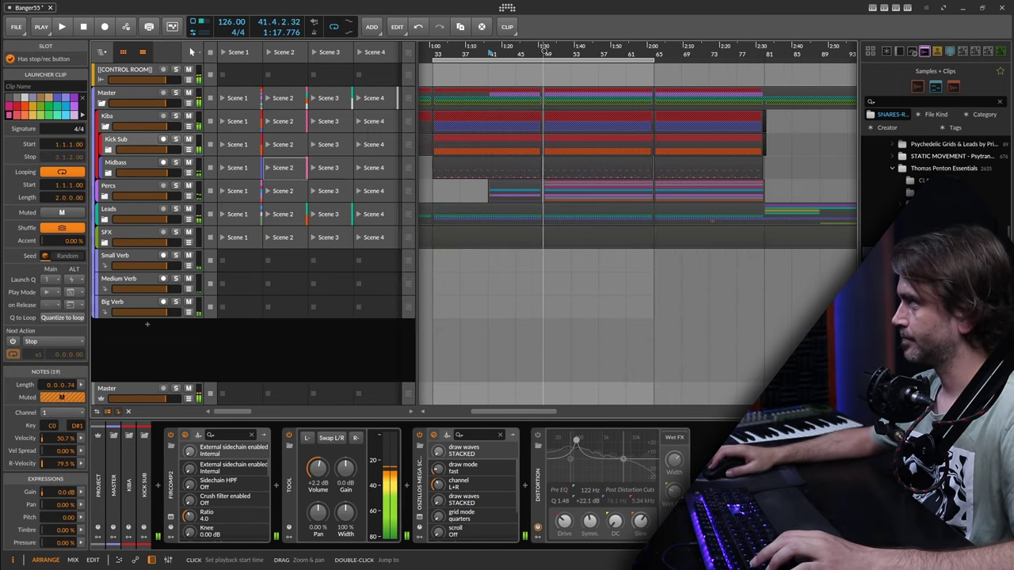
left_click(543, 50)
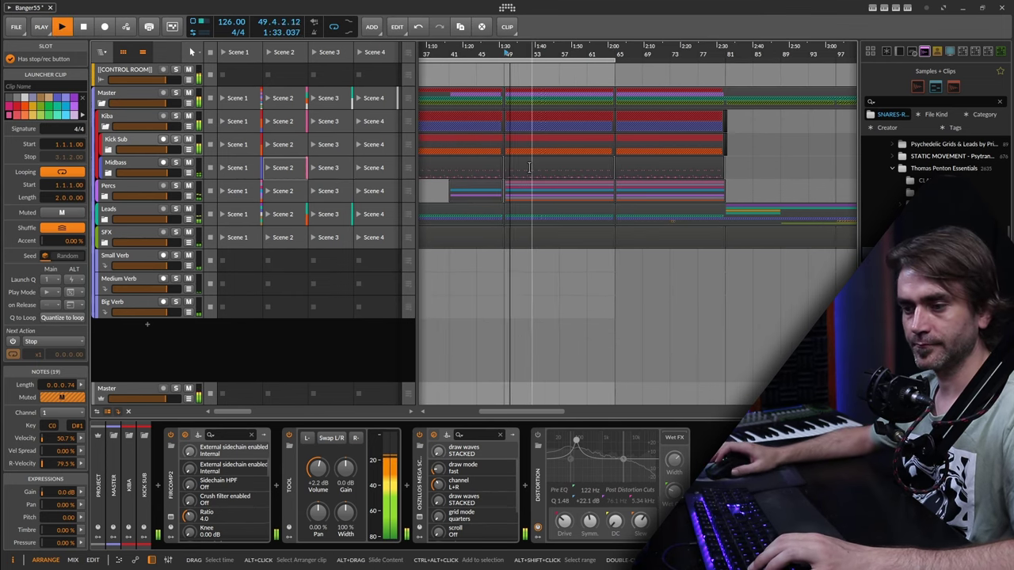
left_click_drag(510, 170, 581, 172)
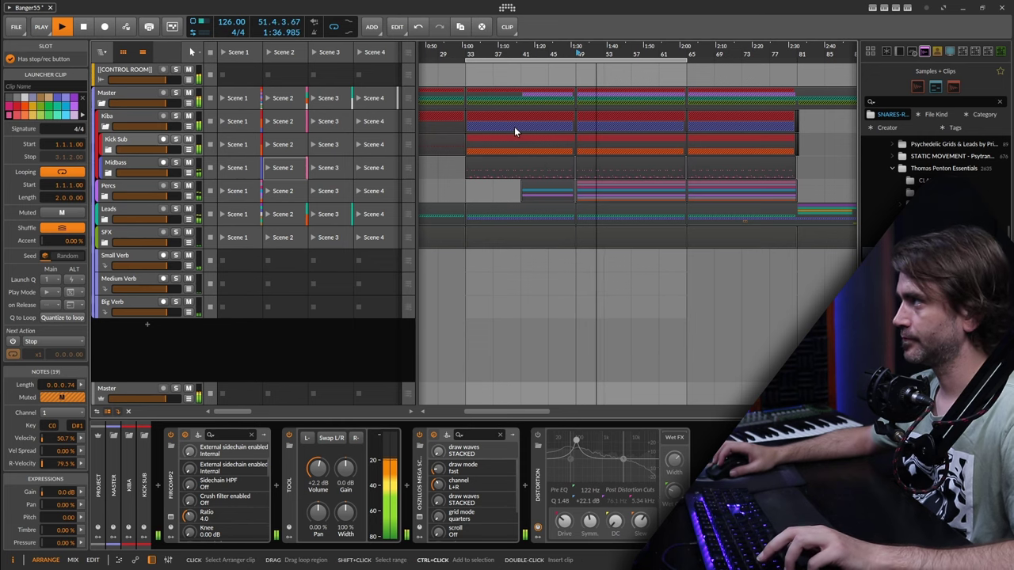
- Solo the Kick Sub group, listen to it alone, and stop playback
left_click(176, 139)
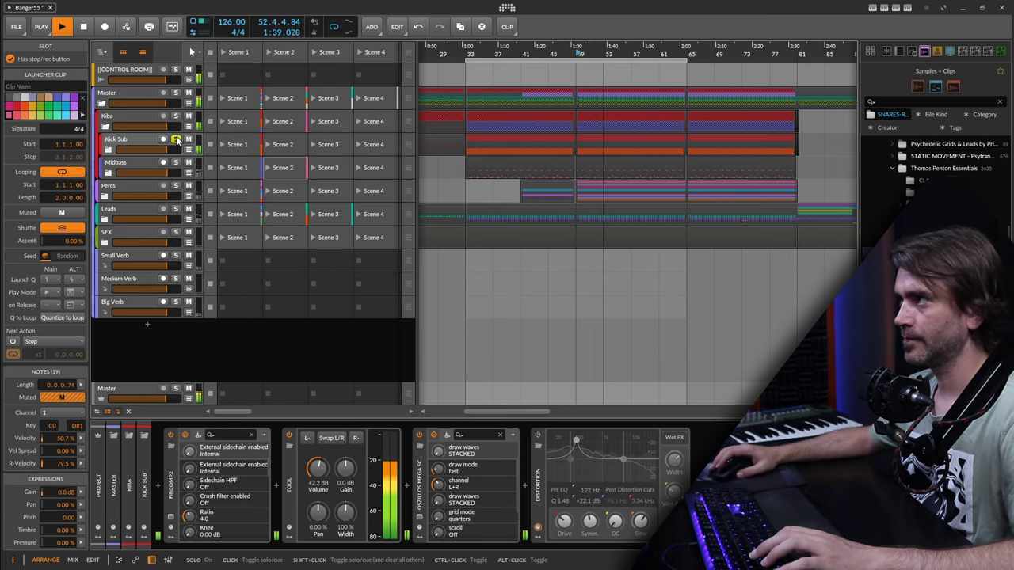
left_click(128, 140)
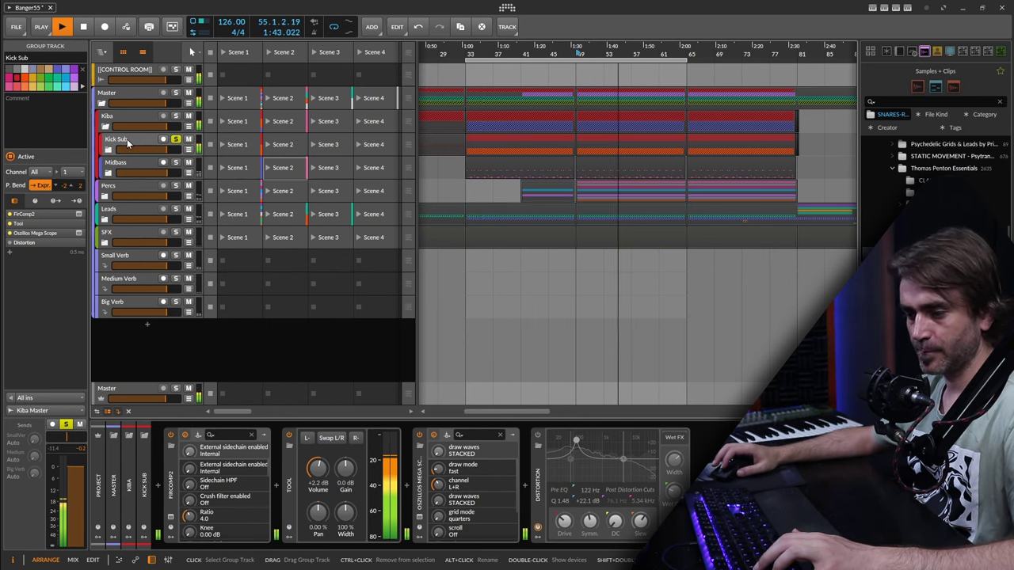
key("space")
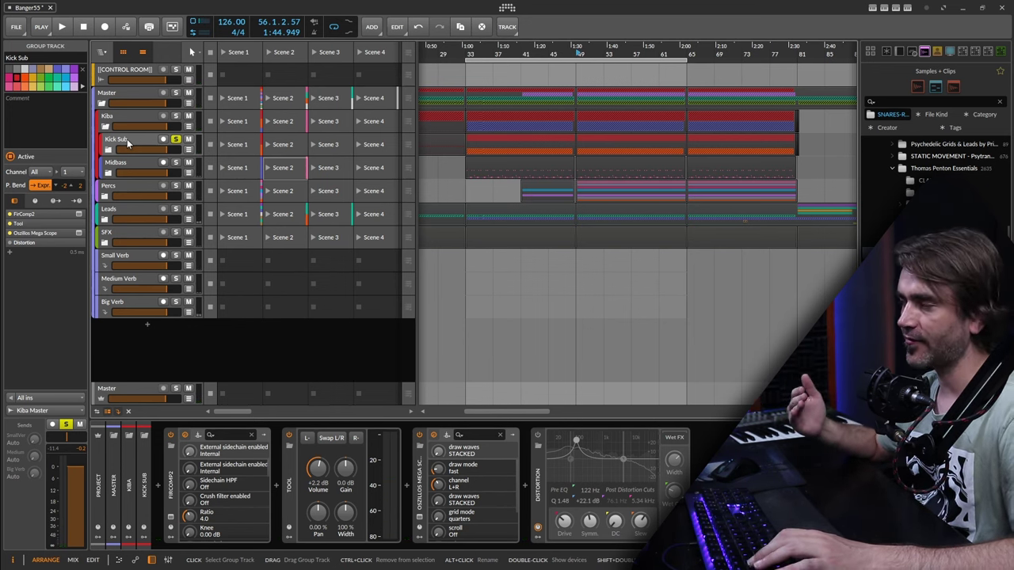
- Audition the Kick Sub group with its Distortion device enabled and delete that device from the chain
left_click(539, 436)
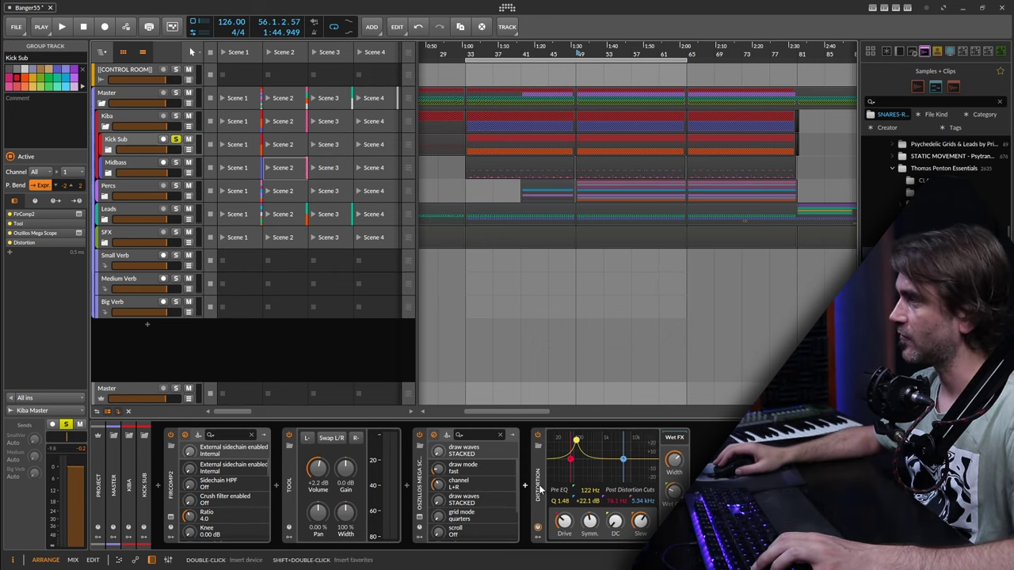
left_click(540, 487)
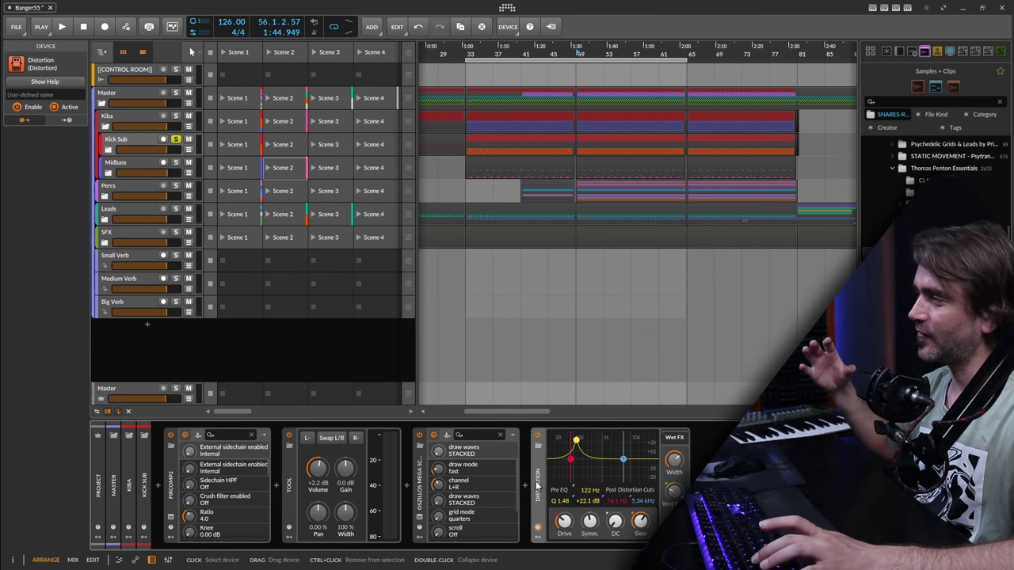
key("space")
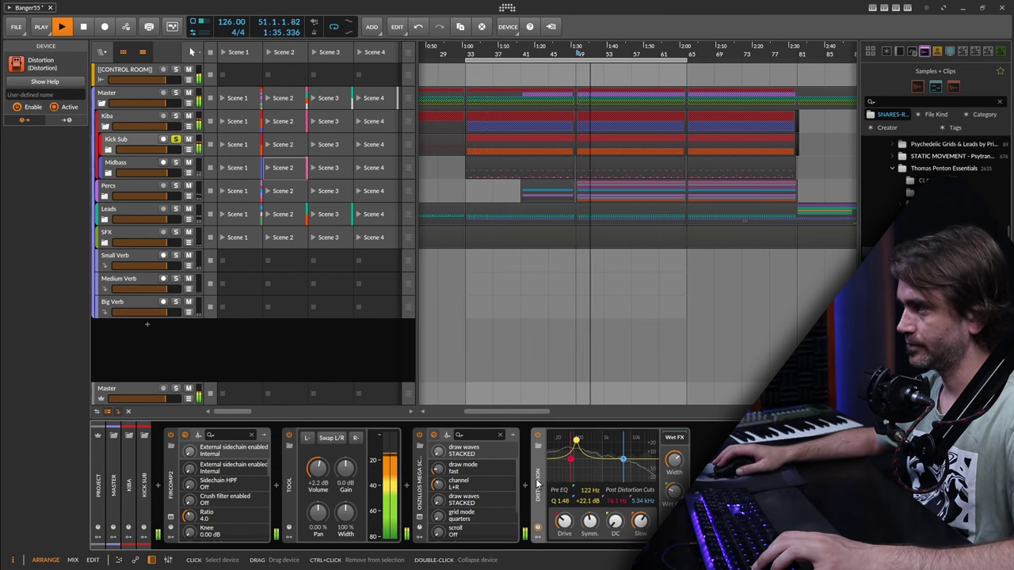
key("space")
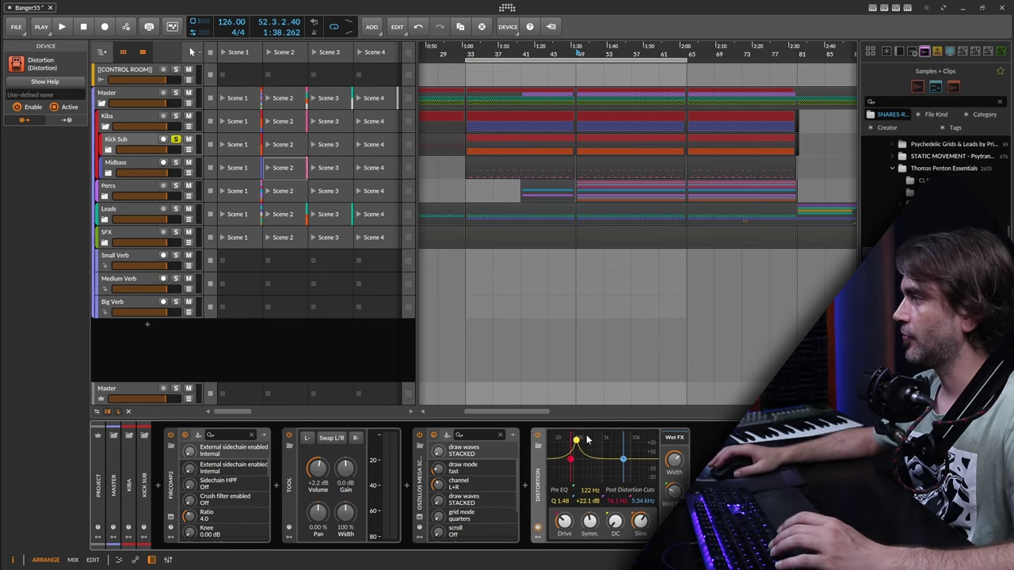
key("Delete")
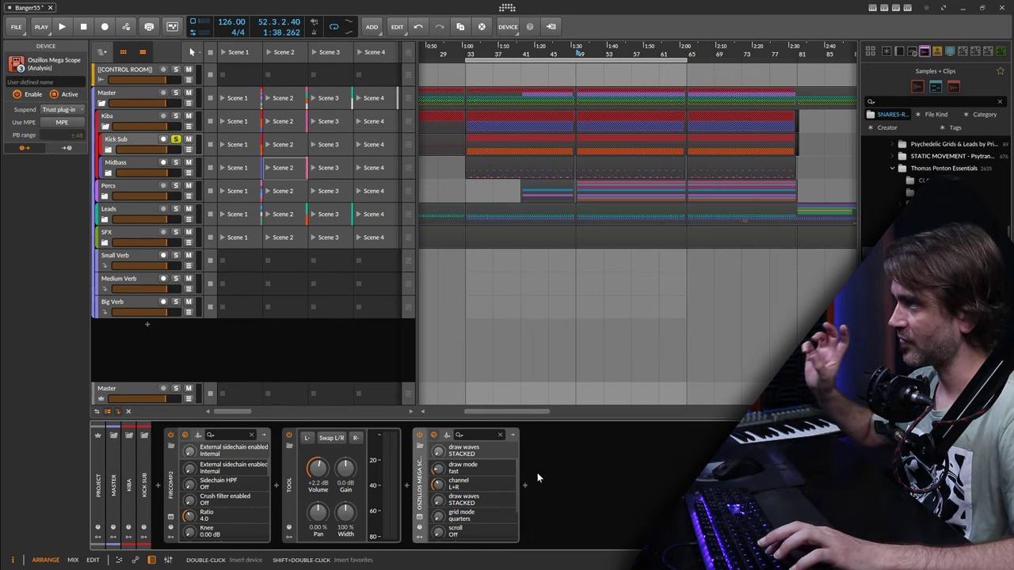
- Unsolo and mute the Kick Sub group, and save the project
left_click(129, 150)
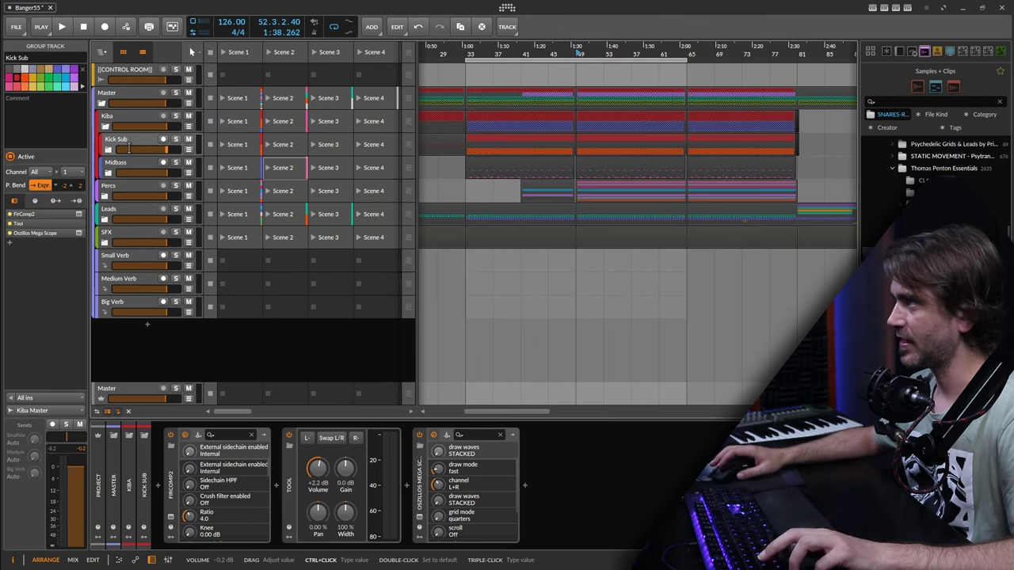
key("ctrl+s")
key("m")
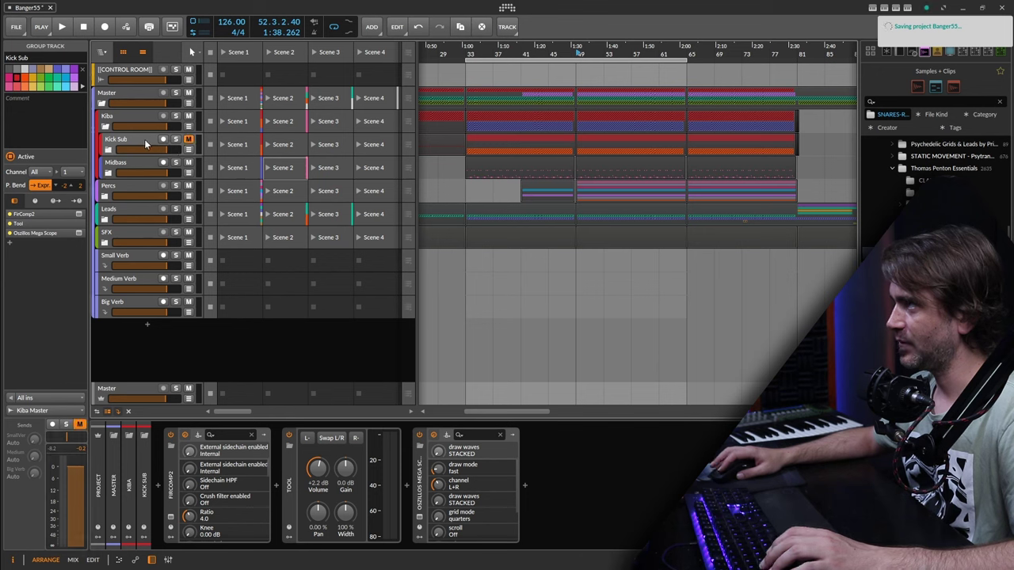
key("space")
key("space")
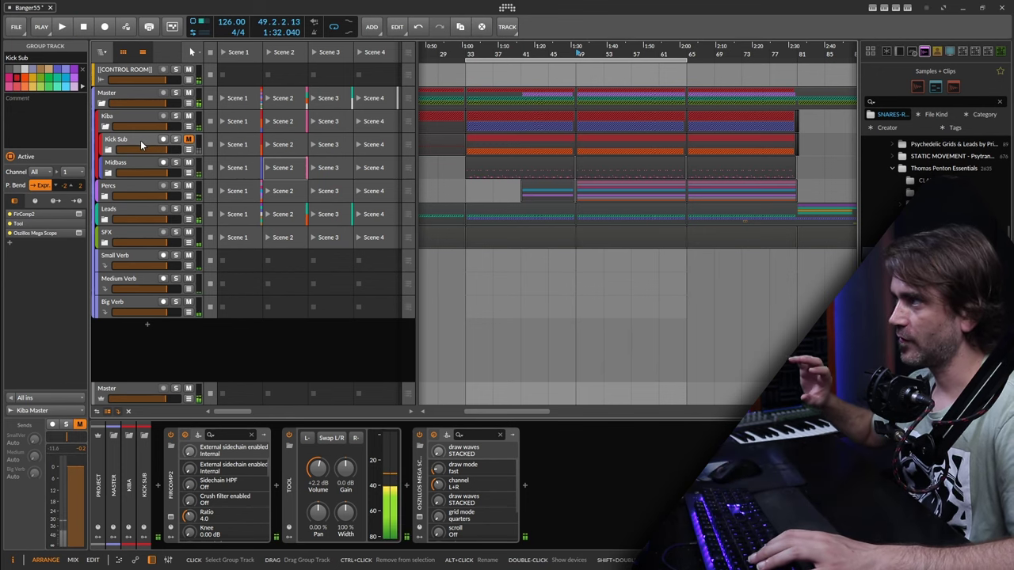
- Add a new instrument track with the Kick 2 plug-in below the Big Verb track and close the plug-in window
left_click(145, 326)
type("k")
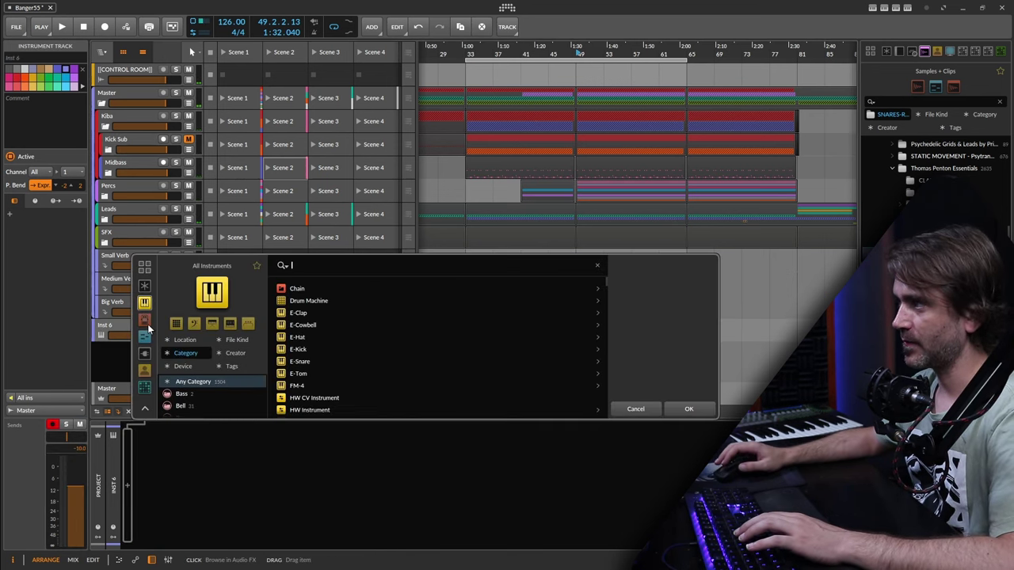
type("i")
left_click(302, 302)
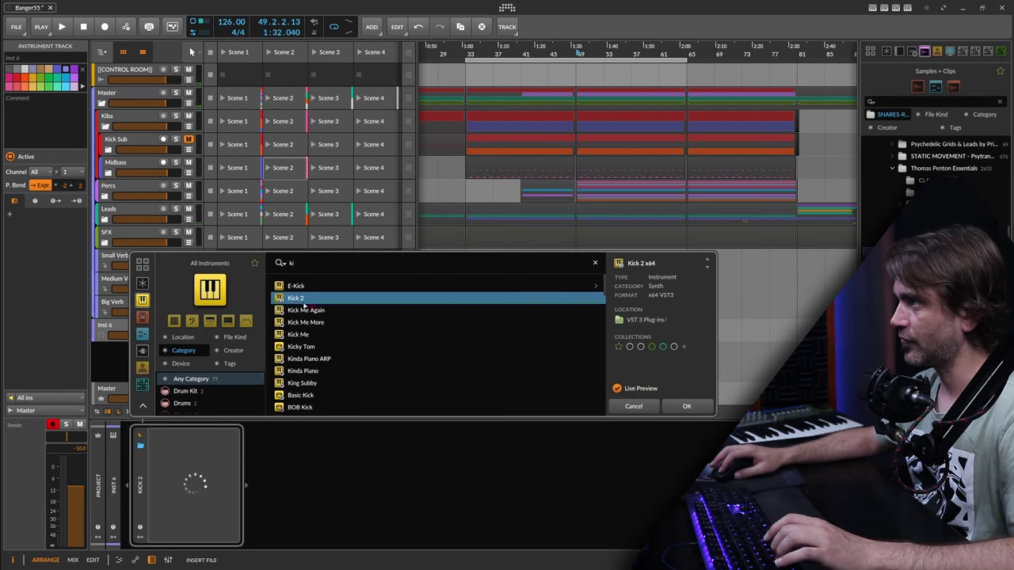
left_click(687, 406)
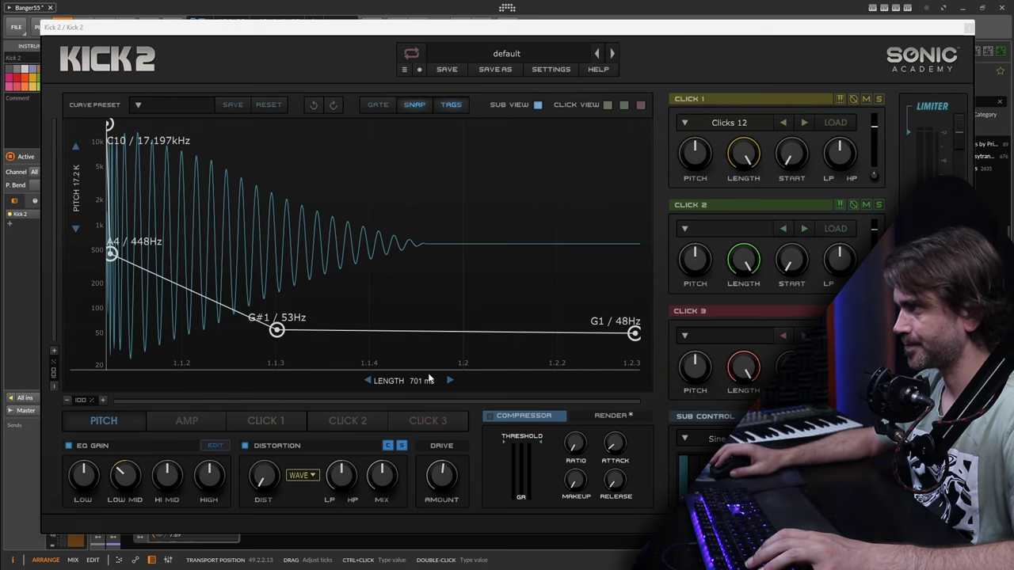
left_click(968, 28)
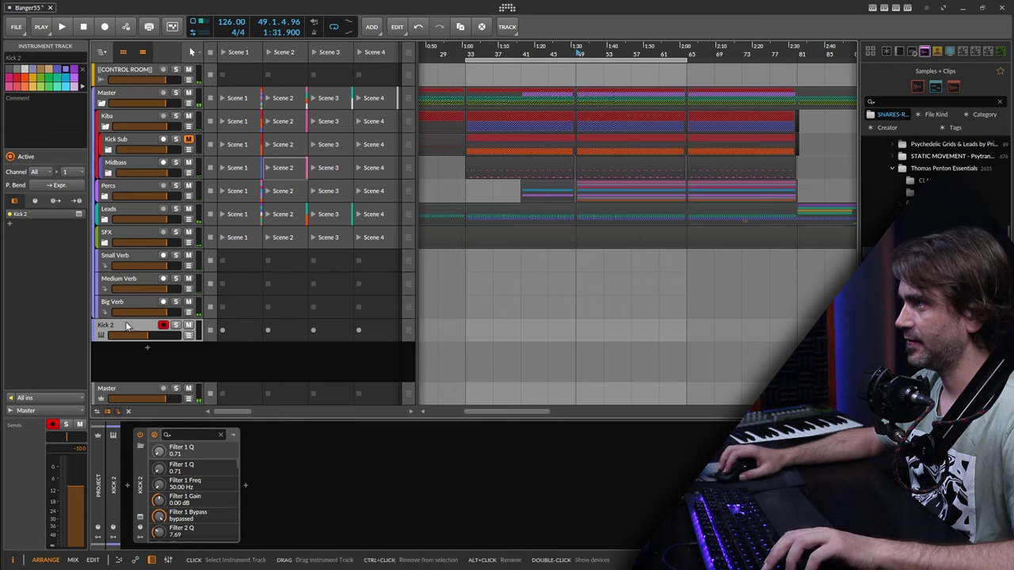
- Group the new Kick 2 track and create a clip in its Scene 1 slot, opened for note editing
key("ctrl+g")
left_click(117, 289)
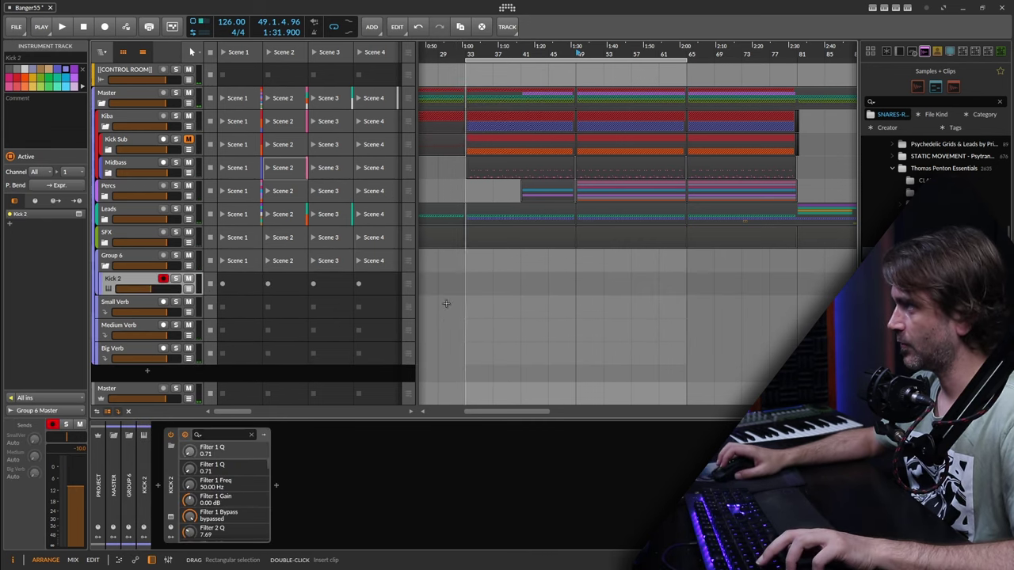
double_click(241, 286)
double_click(242, 286)
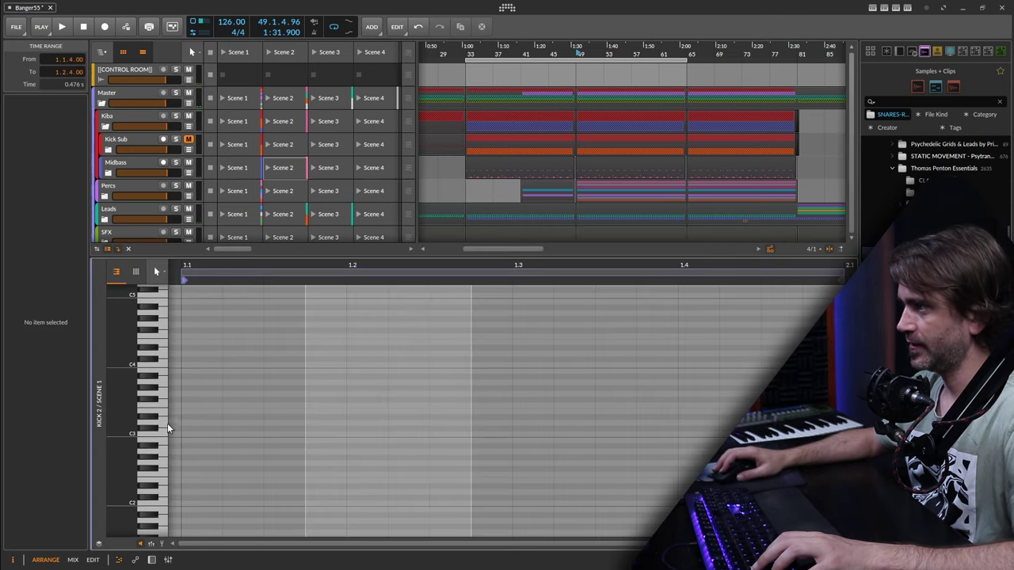
- Enter four C3 notes in the Kick 2 clip, one on each beat from 1.1 to 1.4
left_click(186, 434)
left_click(362, 434)
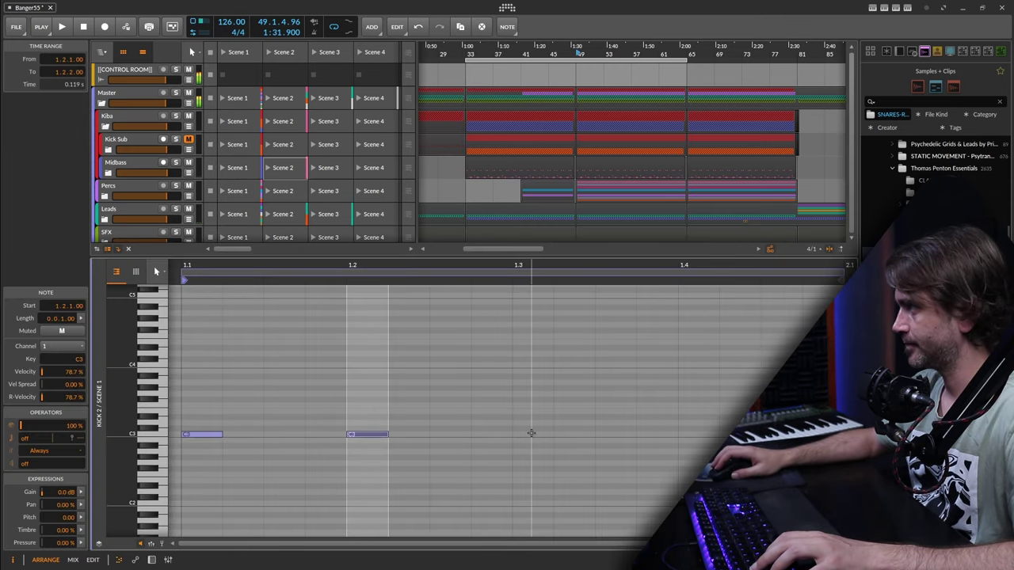
left_click(530, 434)
left_click(694, 434)
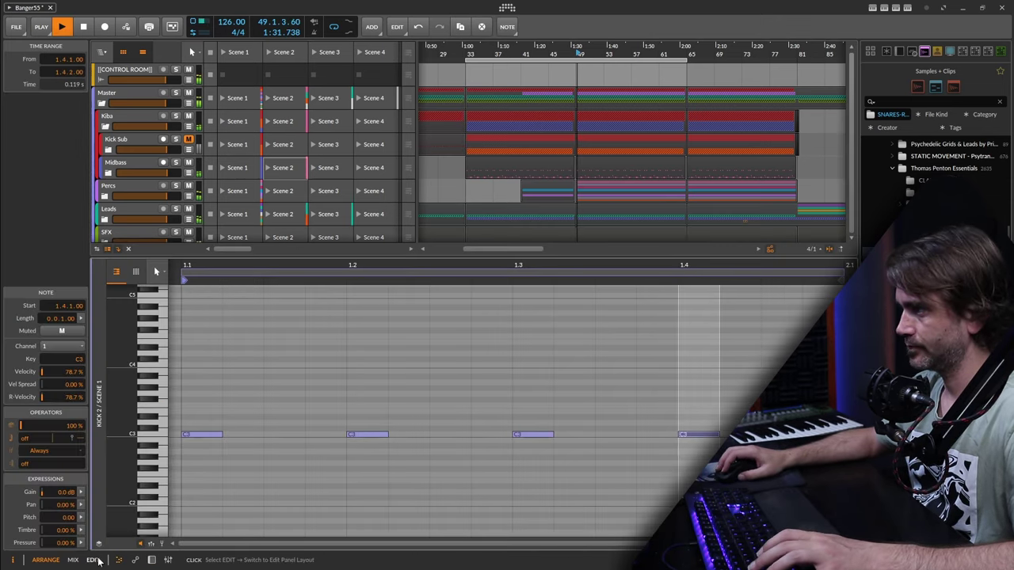
- Return to the device view, launch the Kick 2 clip in Scene 1 and solo Group 6
key("d")
left_click(221, 283)
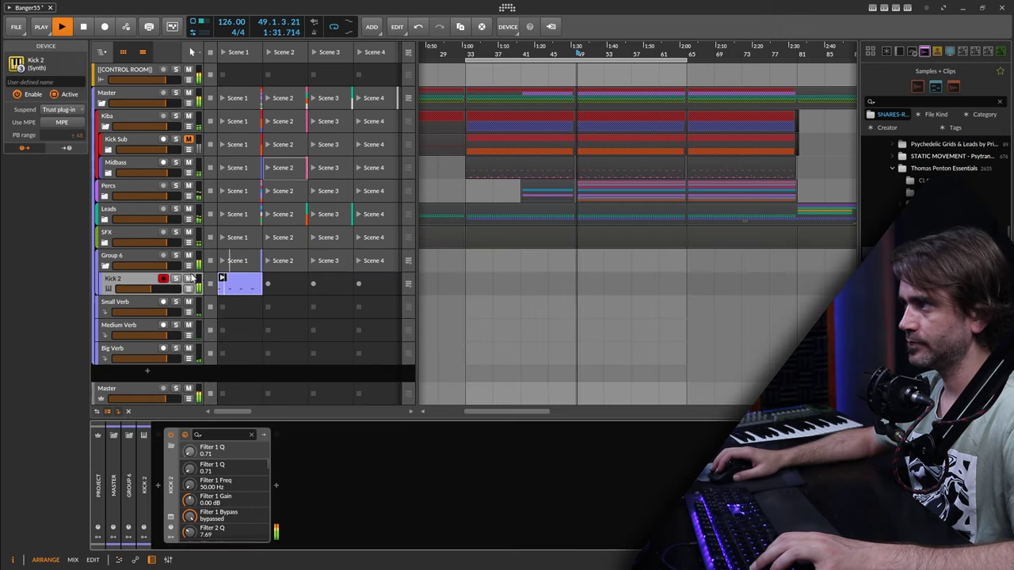
left_click(177, 279)
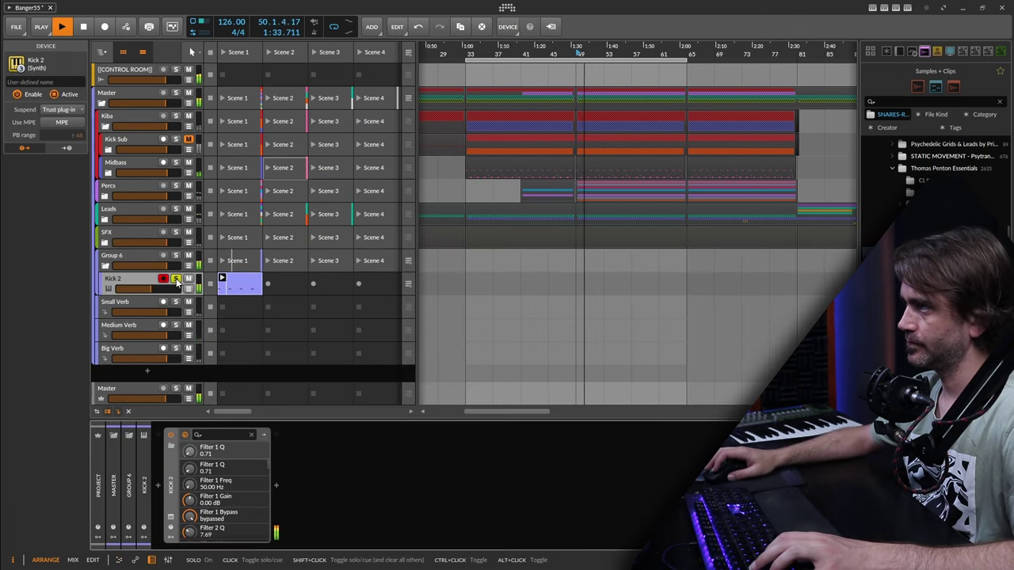
left_click(177, 279)
left_click(176, 257)
- Open the Kick 2 plug-in window and shorten the kick's length to 224 ms
left_click(171, 516)
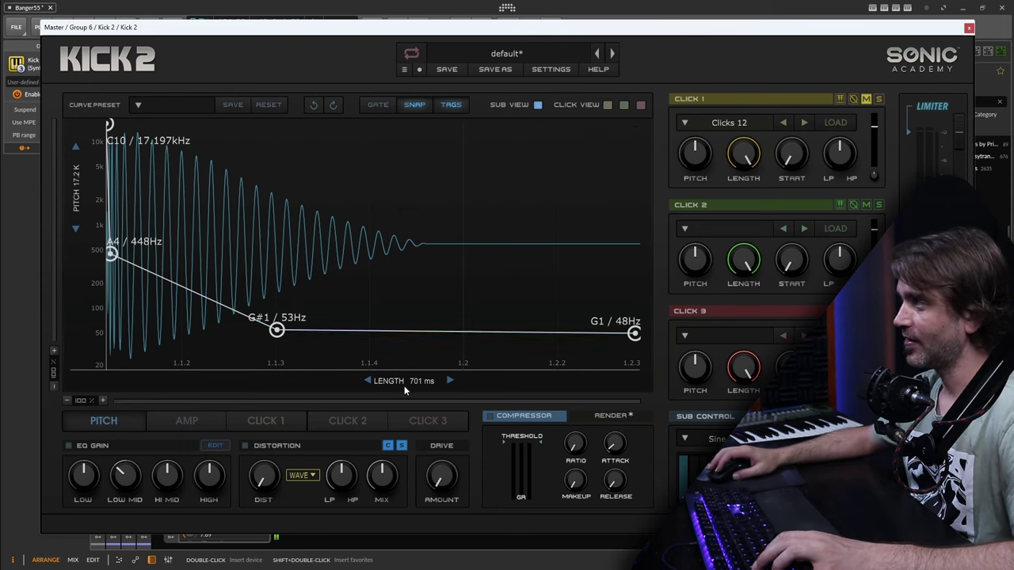
left_click_drag(404, 383, 313, 383)
left_click_drag(404, 416, 404, 412)
left_click_drag(329, 381, 318, 382)
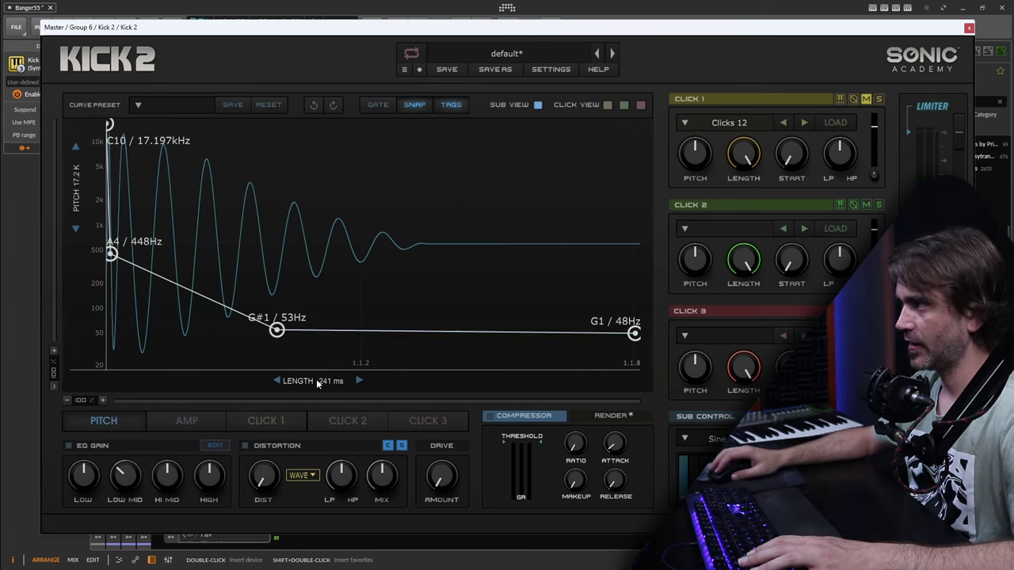
scroll(318, 384, "up", 3)
scroll(323, 383, "down", 3)
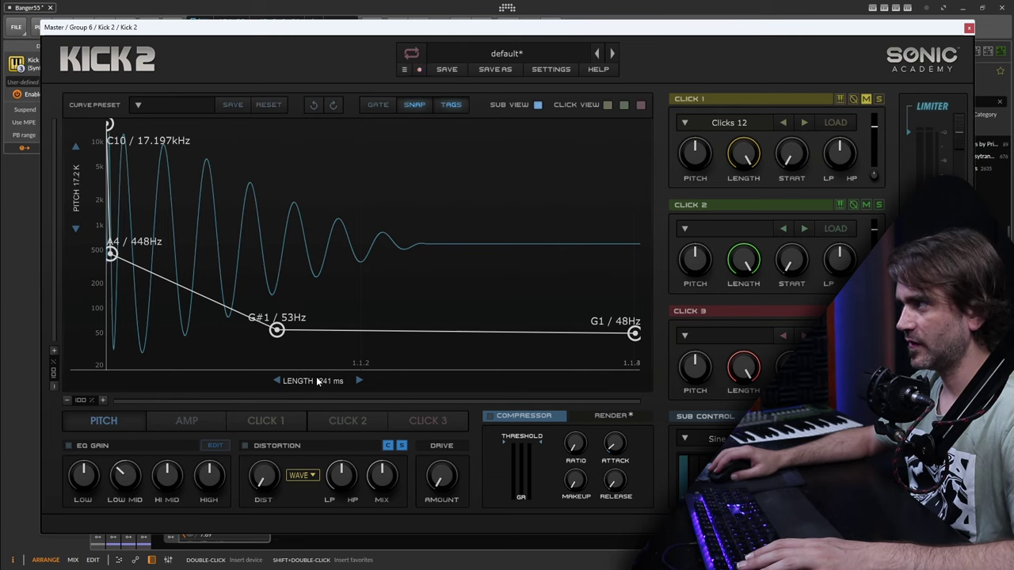
scroll(316, 383, "down", 2)
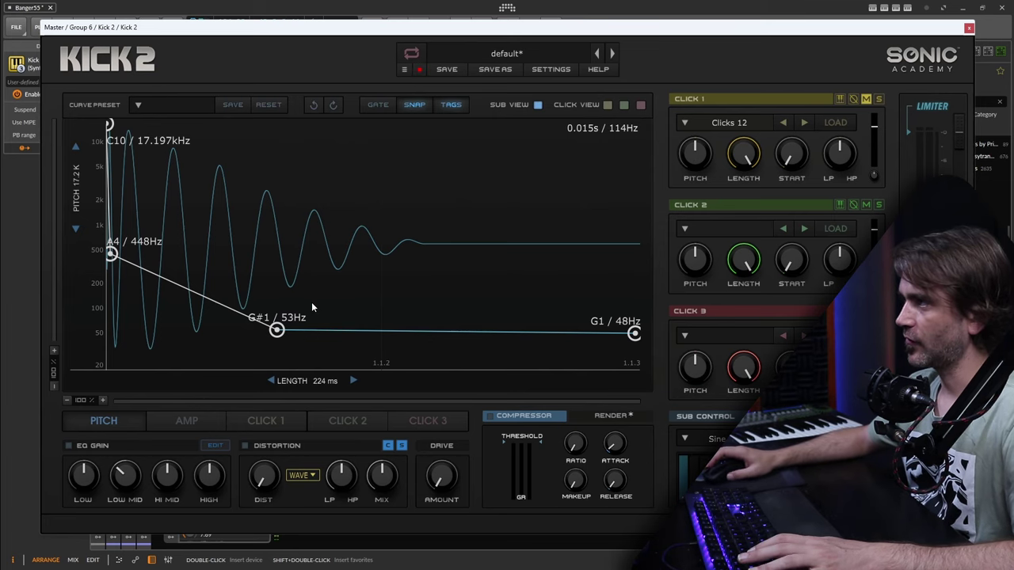
- Close the plug-in window and unfold the Midbass group to check its Phoscyon 2 track, folding it again
left_click(969, 27)
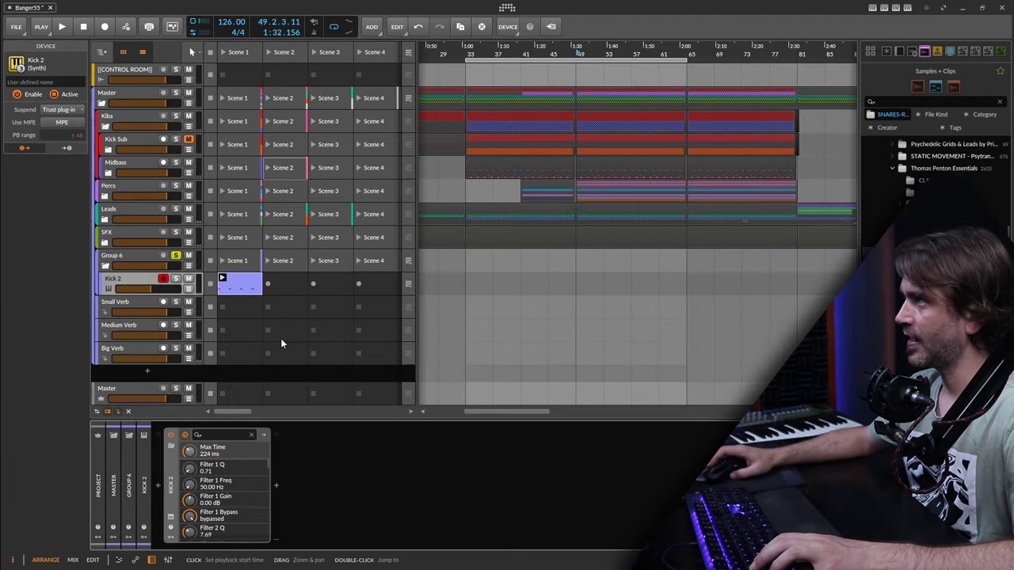
left_click(108, 173)
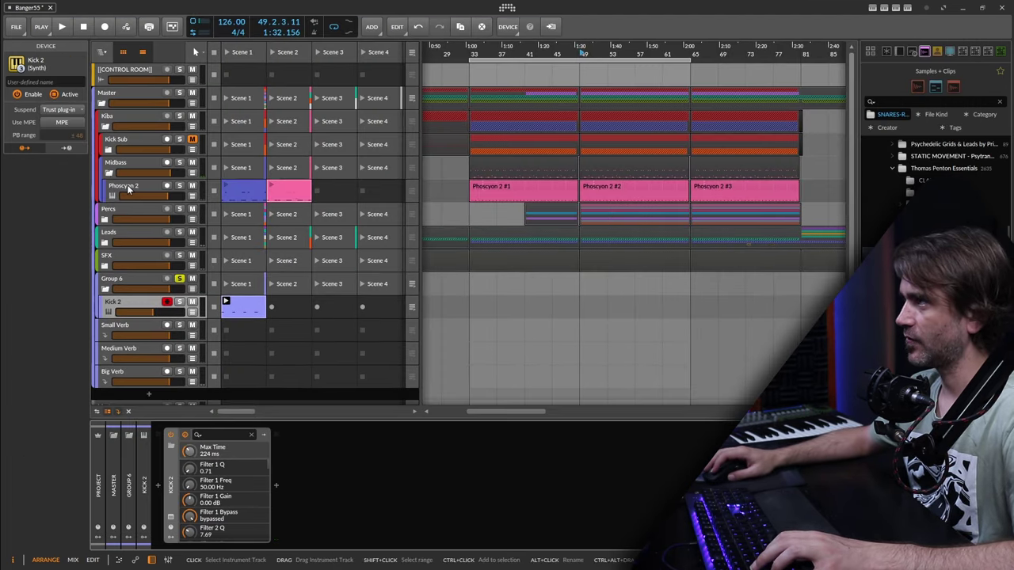
left_click(126, 188)
left_click(108, 173)
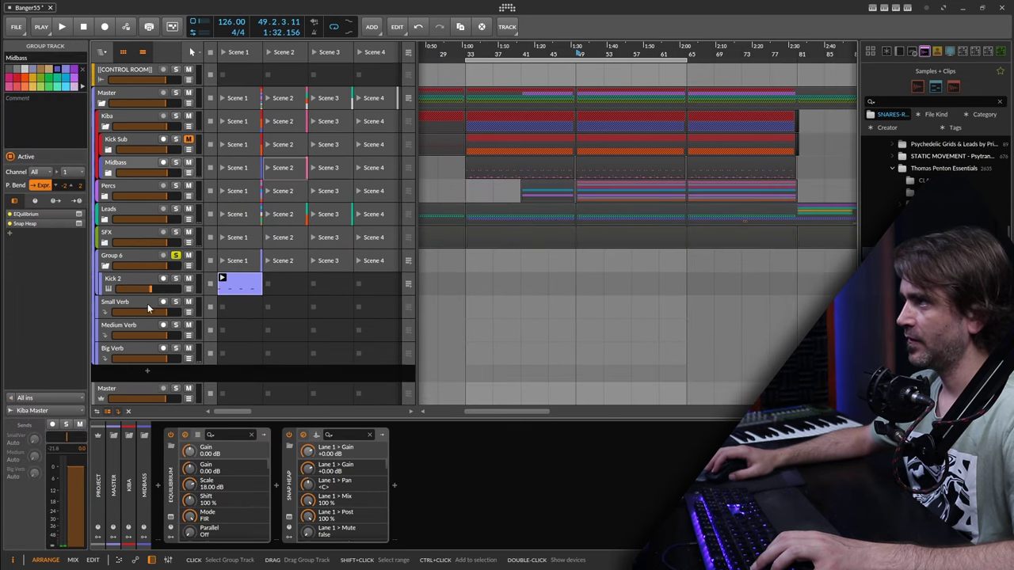
- Reopen Kick 2 on the new kick track and lower the last two pitch envelope points to F1 / 44 Hz
left_click(119, 279)
left_click(172, 519)
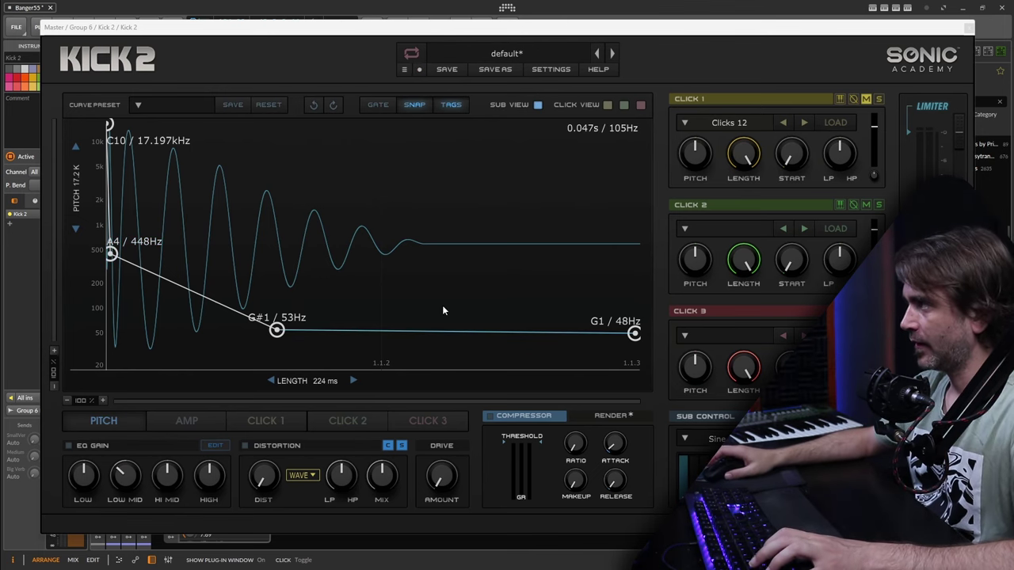
left_click_drag(277, 334, 277, 339)
left_click_drag(634, 334, 634, 338)
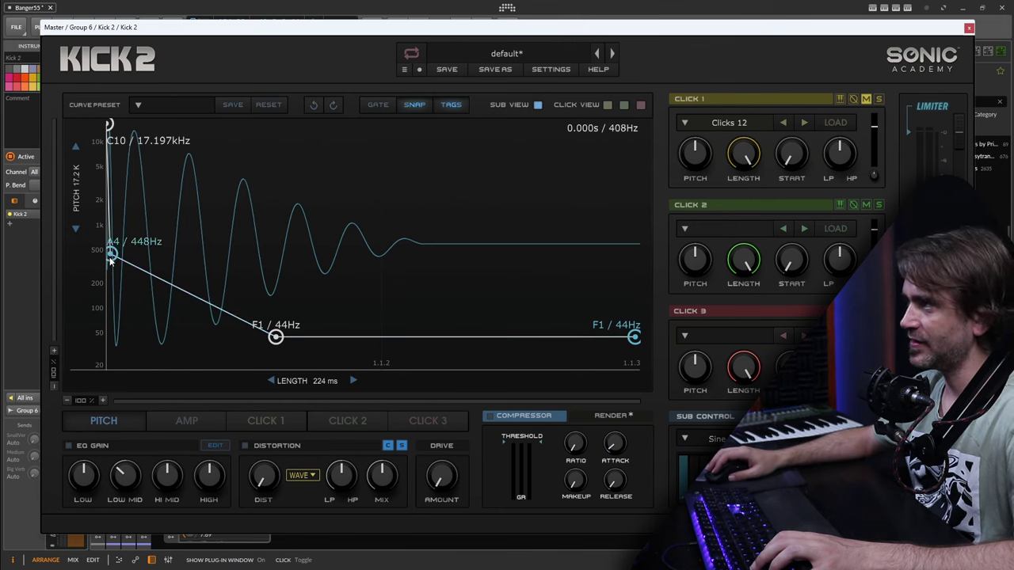
- Bend the pitch drop after the second point into a concave curve and set that point to G4 / 392 Hz
left_click_drag(114, 256, 117, 258)
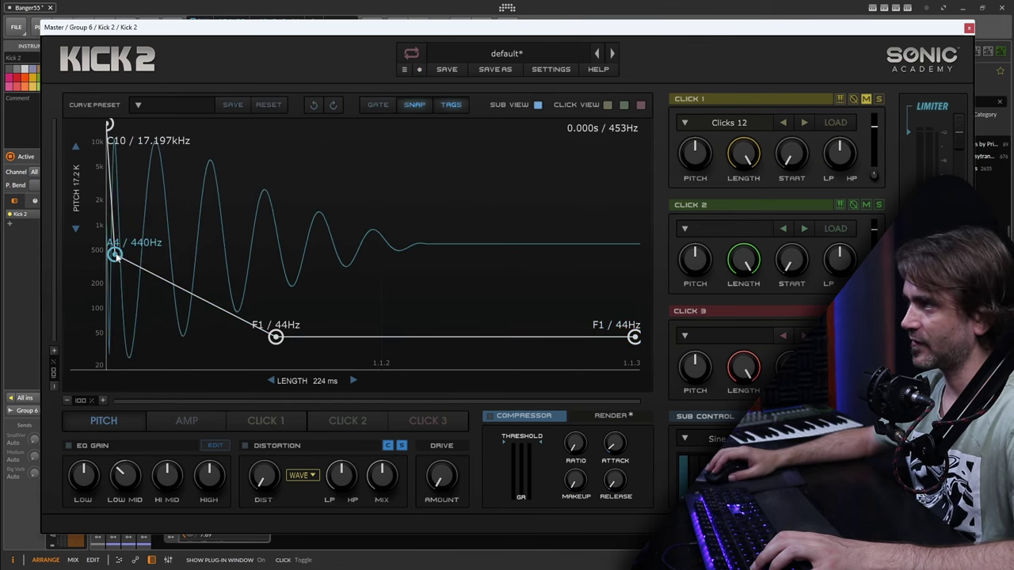
left_click(313, 105)
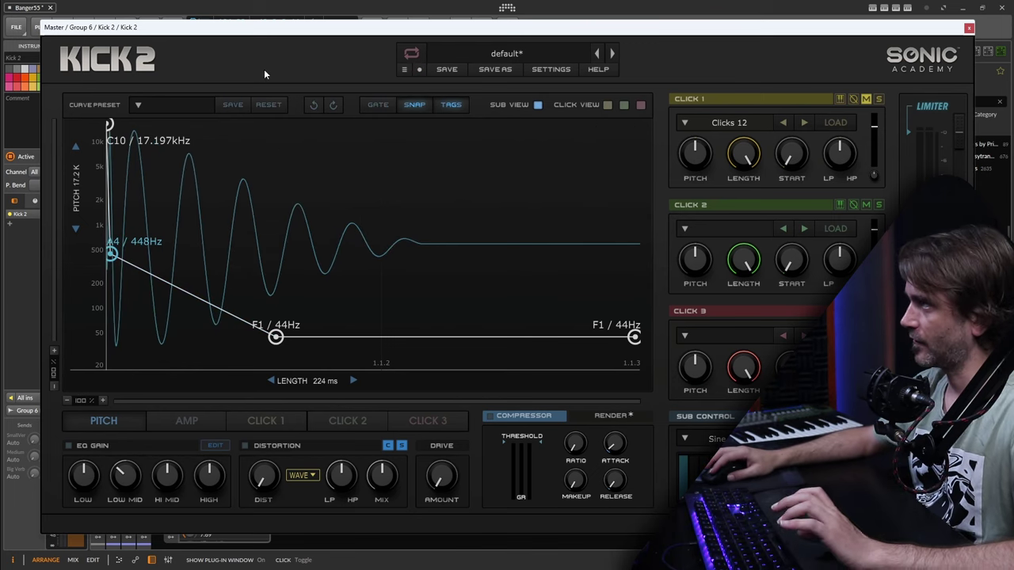
left_click_drag(112, 254, 169, 301)
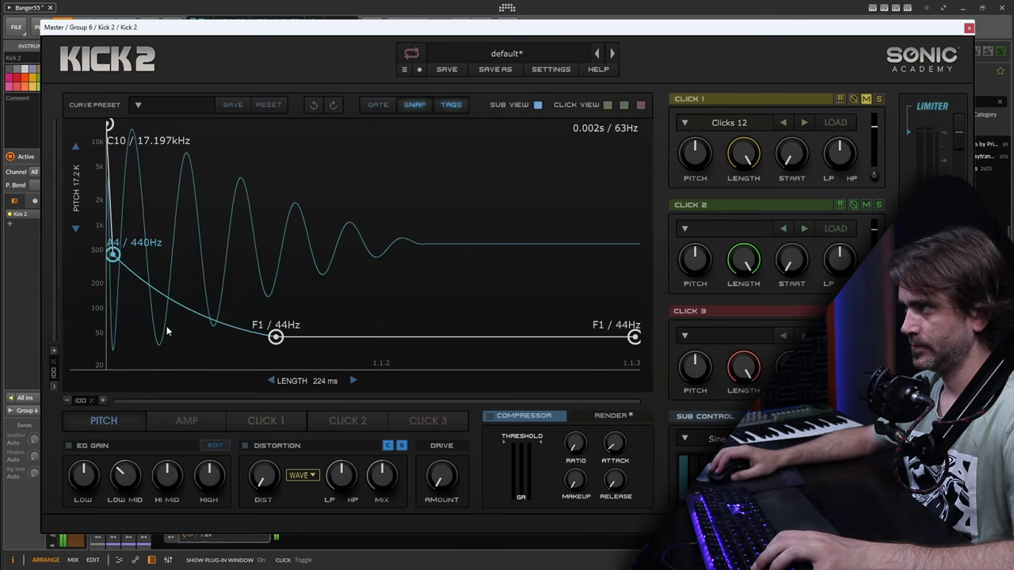
left_click_drag(166, 333, 198, 315)
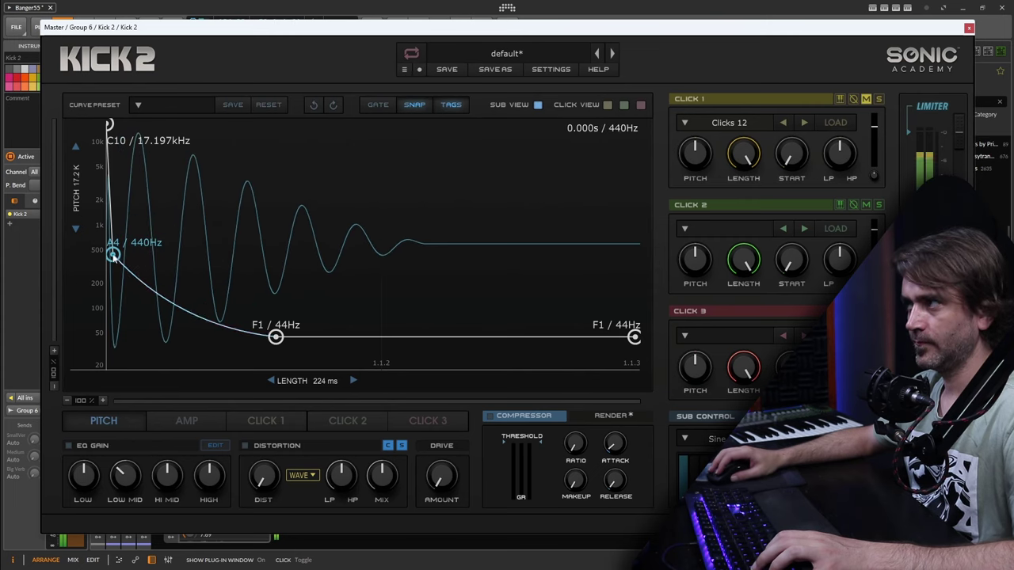
mouse_move(113, 253)
left_mouse_down()
mouse_move(113, 237)
mouse_move(115, 259)
left_mouse_up()
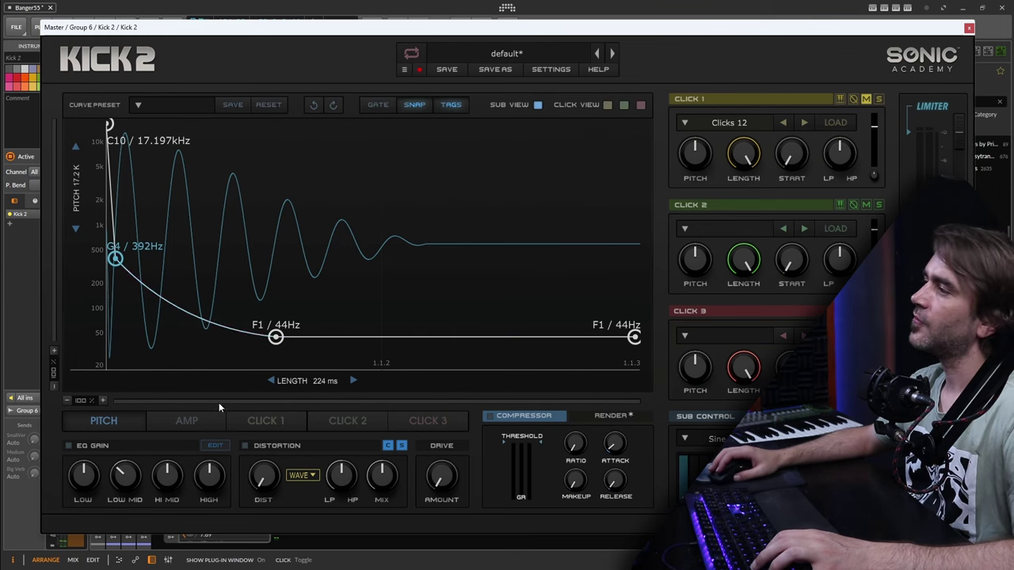
- Reshape the amp envelope's attack: start point at 0.00, with the first 1.00 peak moved earlier for a faster rise
left_click(196, 419)
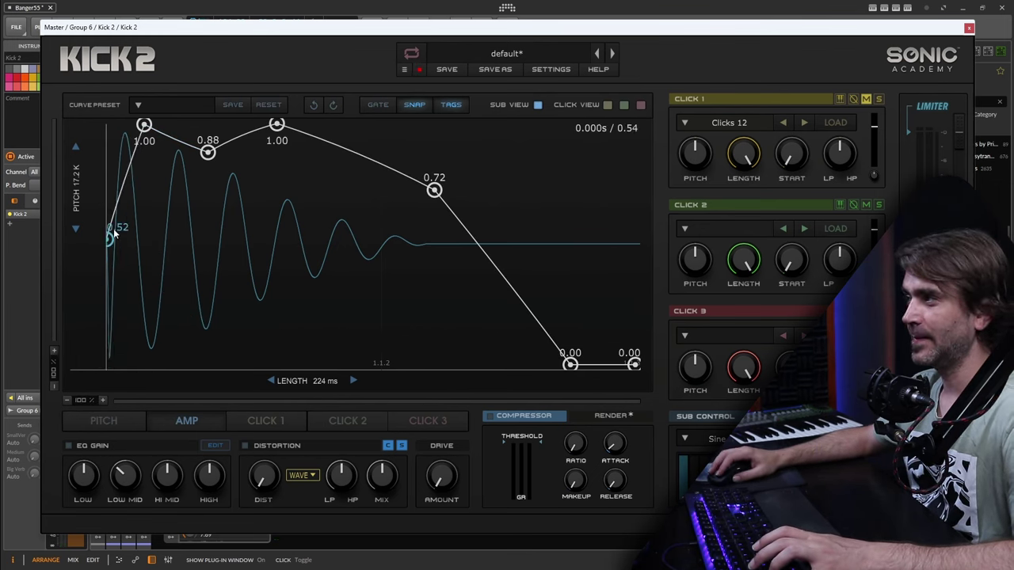
mouse_move(109, 362)
left_mouse_down()
mouse_move(114, 134)
mouse_move(109, 368)
left_mouse_up()
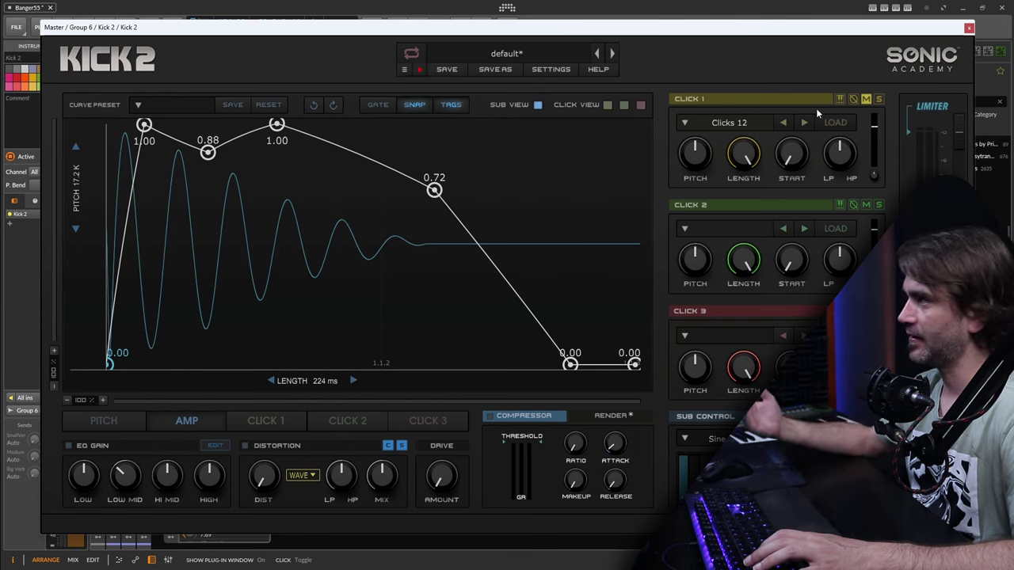
left_click_drag(110, 363, 102, 301)
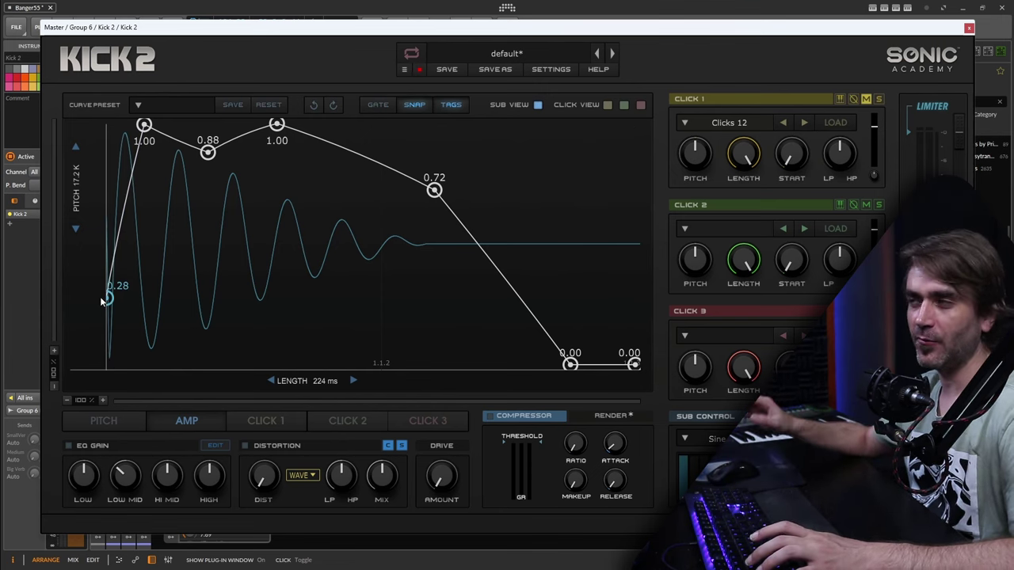
left_click_drag(109, 297, 115, 320)
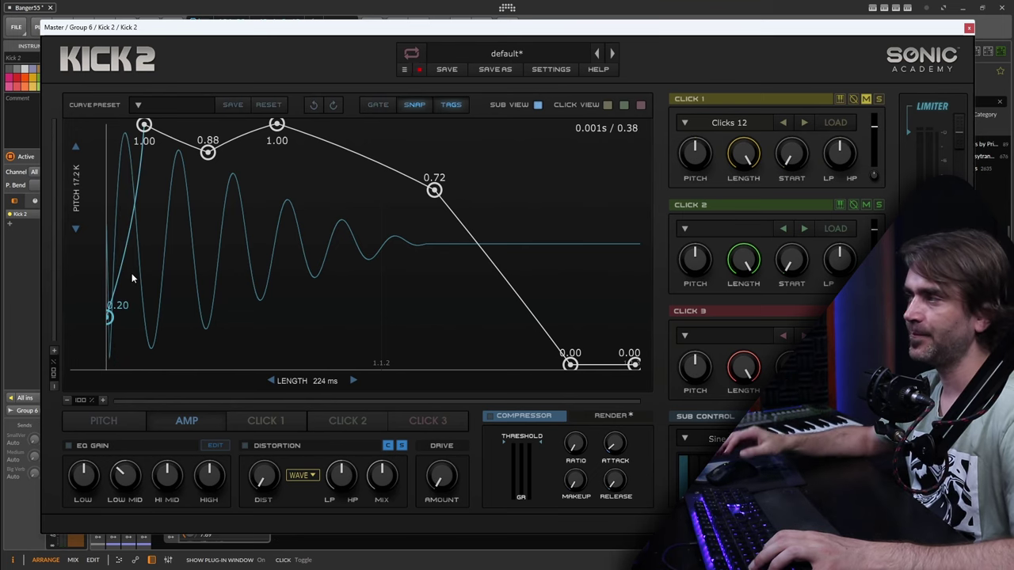
left_click_drag(145, 126, 125, 125)
left_click_drag(108, 317, 109, 346)
left_click_drag(126, 126, 130, 125)
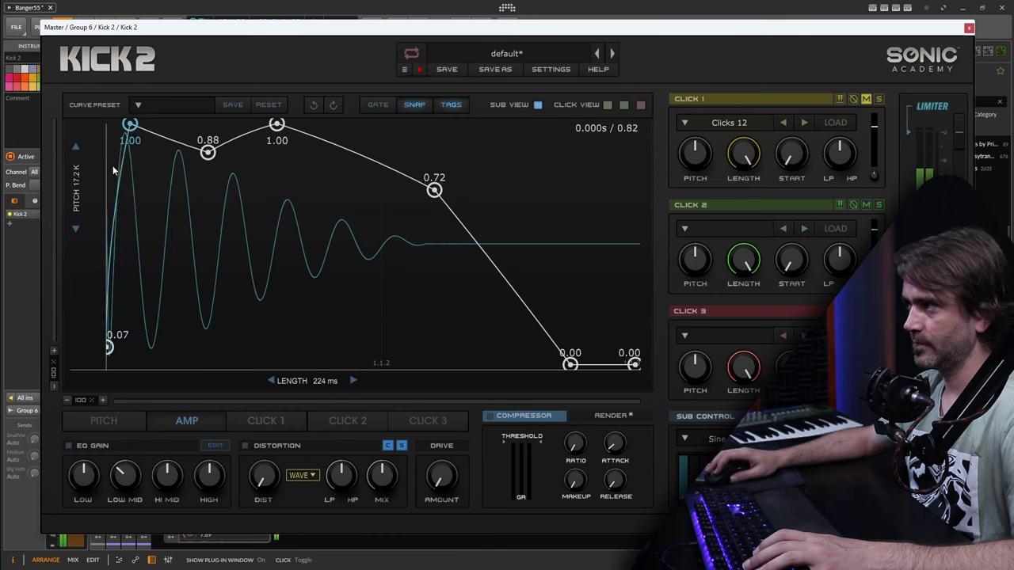
left_click_drag(109, 346, 109, 364)
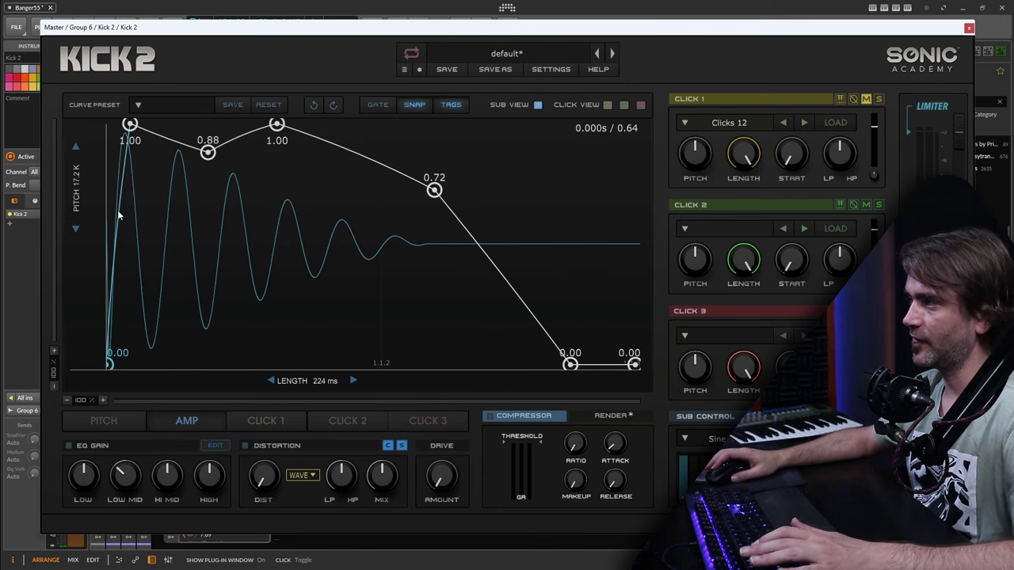
- Solo Click 1 and display its waveform over the pitch envelope at 1000 % zoom
left_click(113, 420)
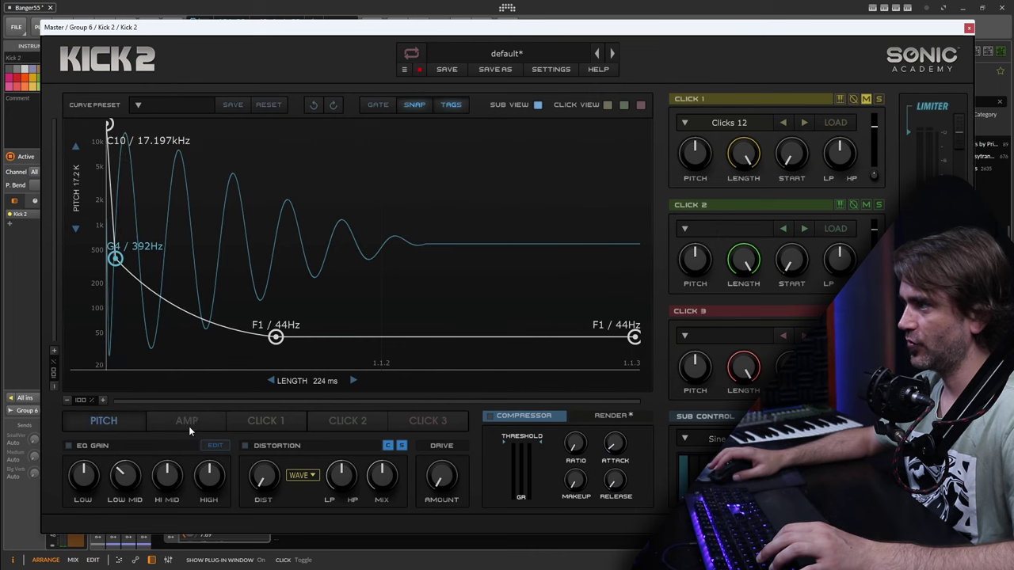
left_click(879, 98)
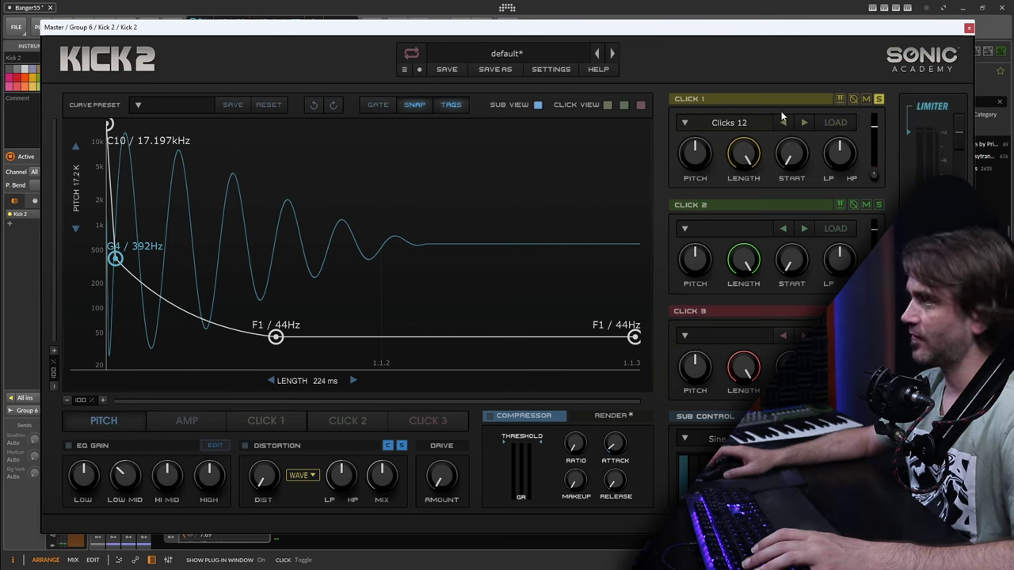
left_click(608, 105)
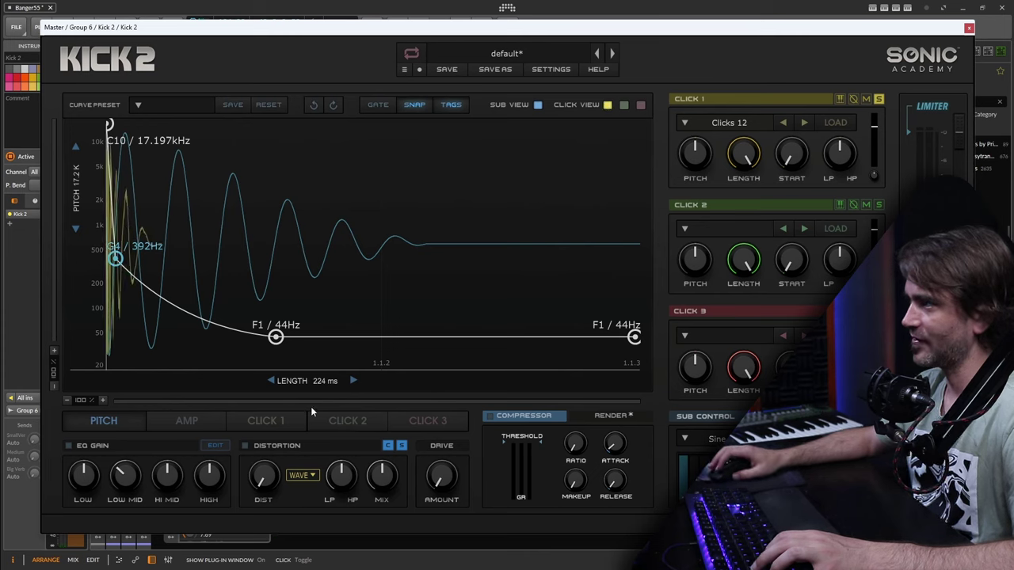
left_click(102, 400)
left_click(102, 400)
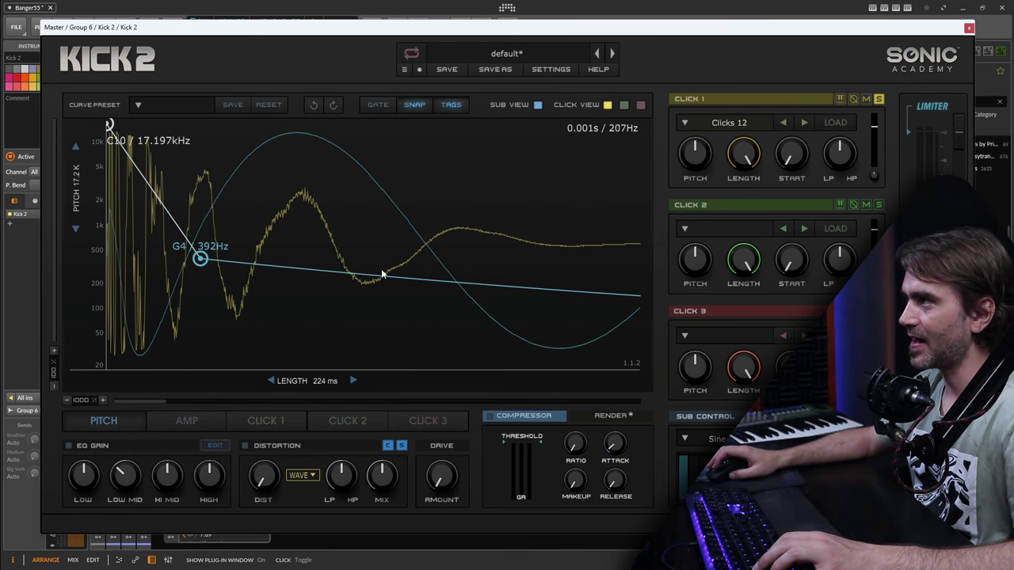
- Add a point at level 0.00 to the Click 1 envelope and bend the decay leading to it into a convex curve
left_click(274, 422)
double_click(187, 171)
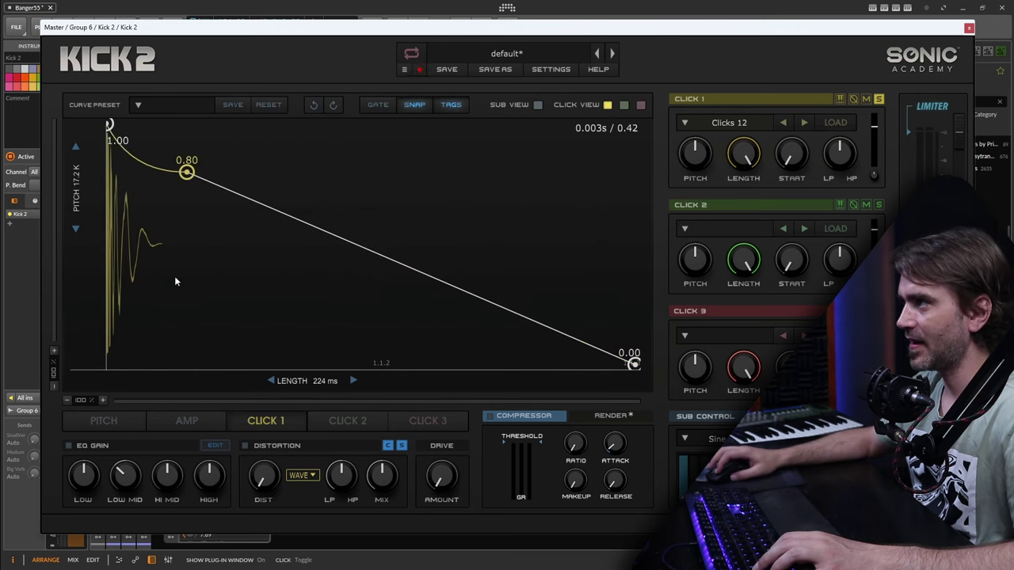
left_click_drag(186, 172, 175, 388)
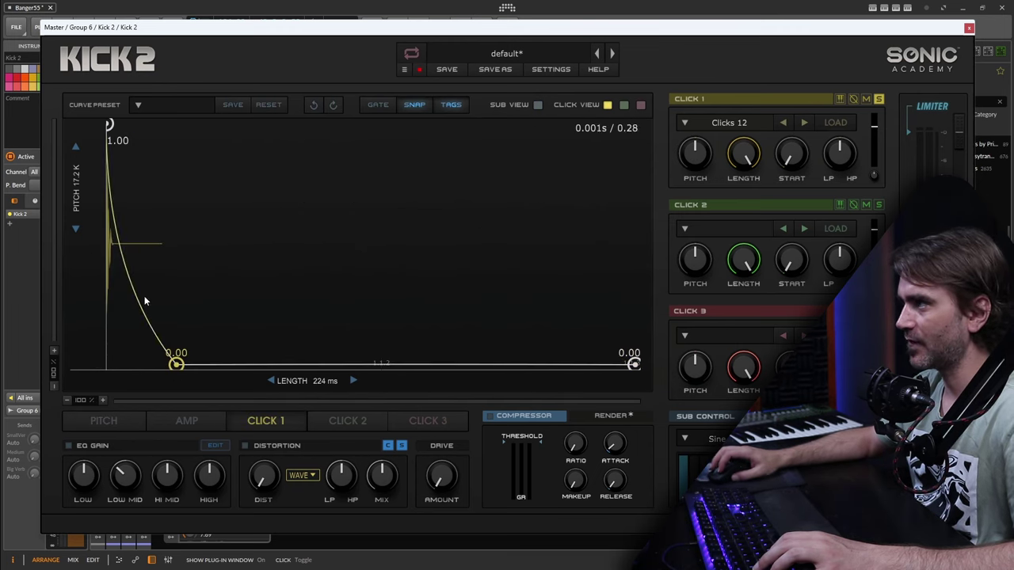
left_click_drag(142, 299, 321, 144)
left_click_drag(176, 364, 260, 393)
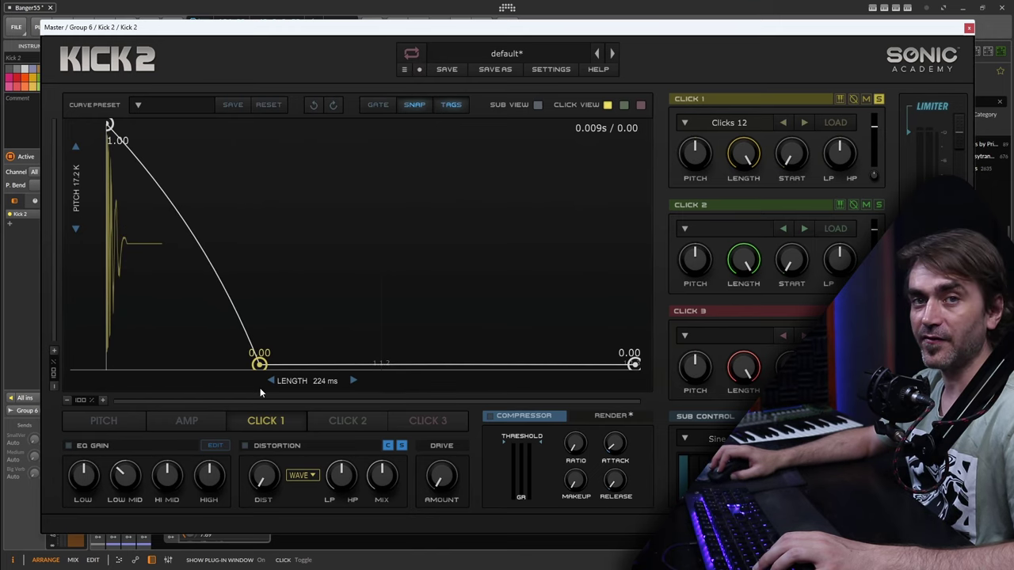
- Compare the click with the pitch envelope and shorten its decay by moving the Click 1 envelope's middle 0.00 point earlier
left_click(125, 426)
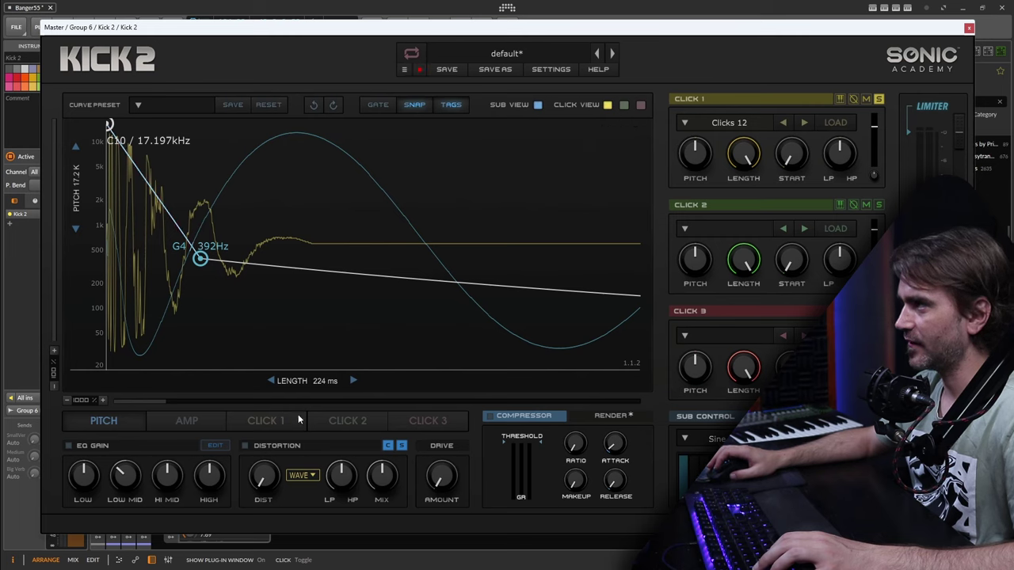
left_click(267, 420)
left_click_drag(255, 364, 214, 365)
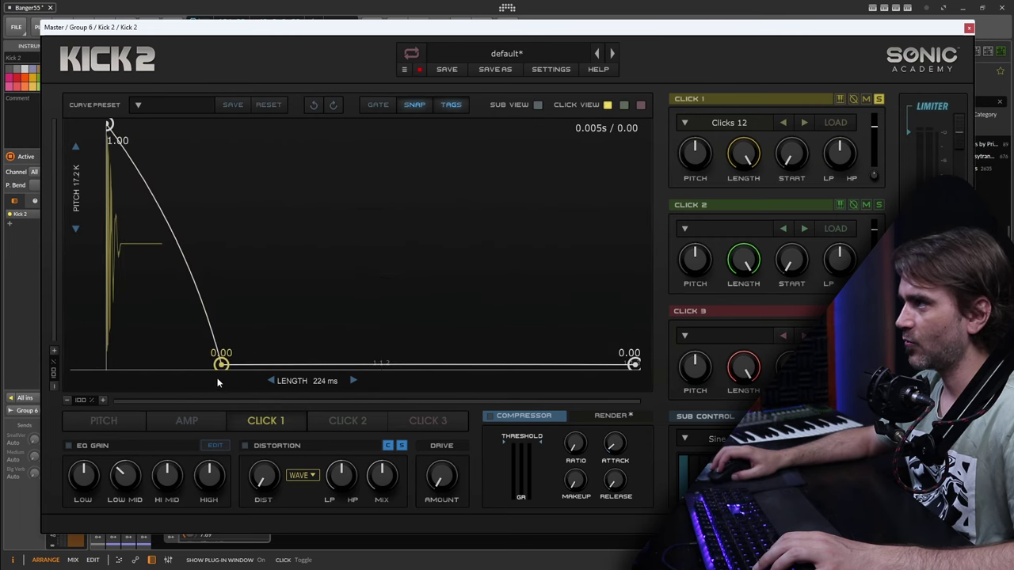
- Return to the pitch envelope and change the Click 1 sample to Clicks 11
left_click(82, 425)
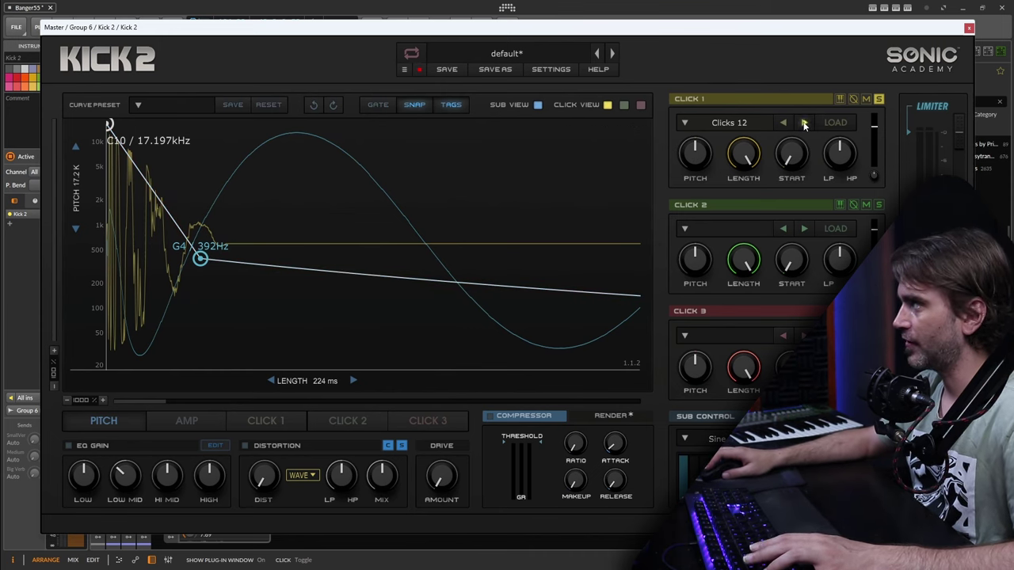
left_click(783, 123)
left_click(783, 123)
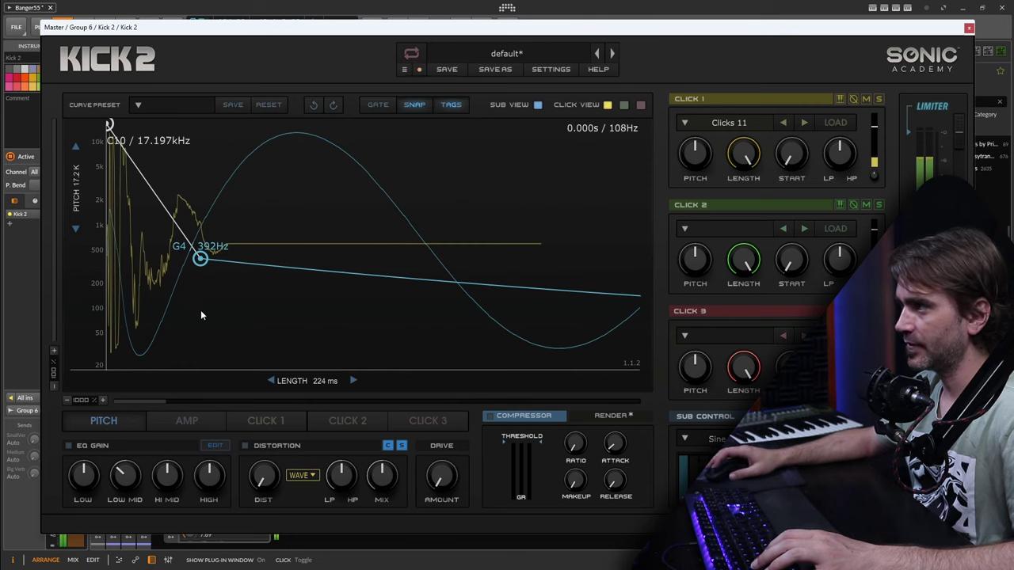
- On the amp envelope, move the first 1.00 point slightly later to soften the attack
left_click(175, 422)
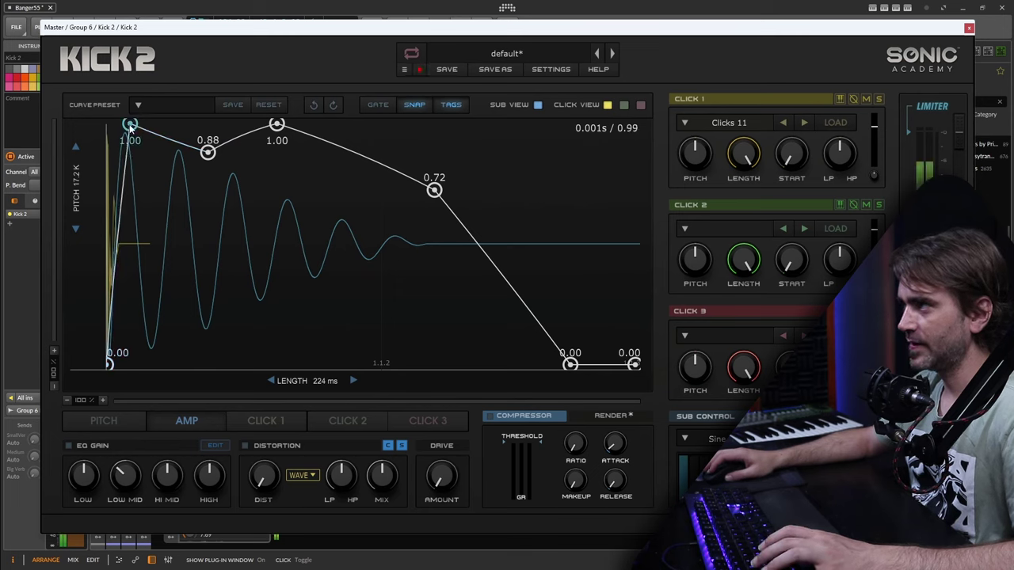
left_click_drag(130, 125, 134, 124)
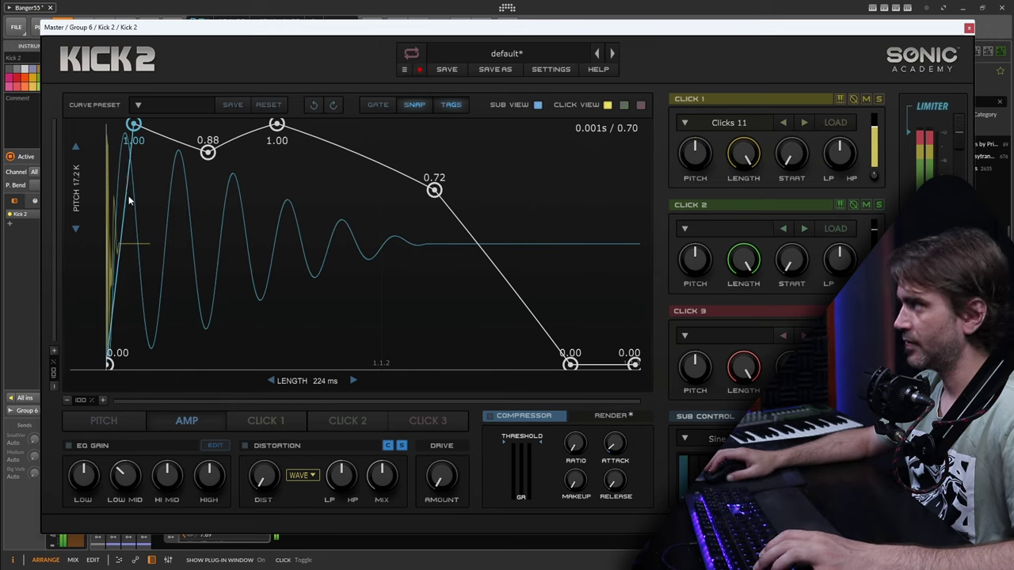
- Reshape the Click 1 envelope to start at 0.49, curve up to a delayed 1.00 peak, and decay to a slightly later 0.00 point
left_click(245, 420)
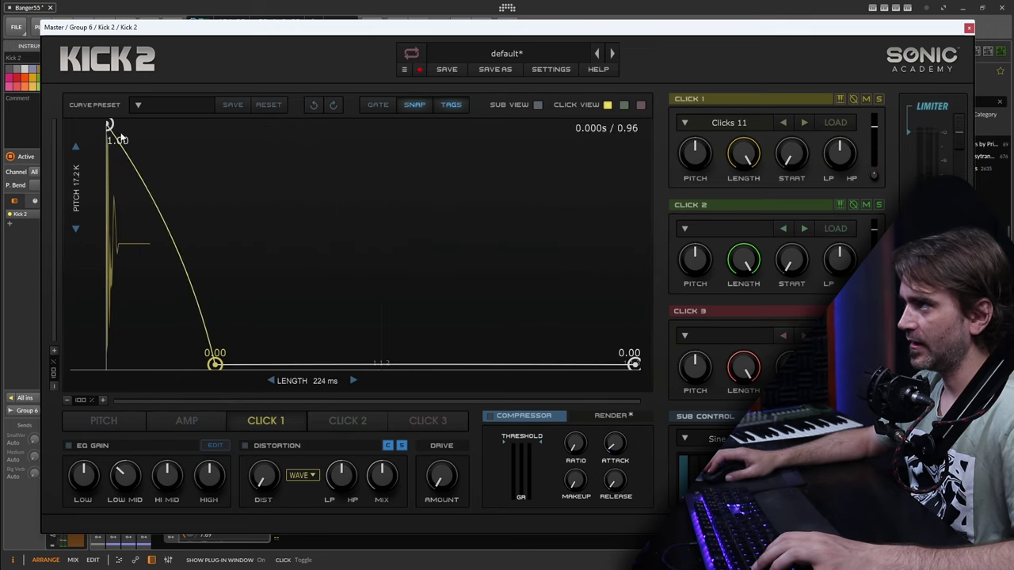
left_click_drag(108, 125, 145, 121)
double_click(119, 174)
left_click_drag(215, 365, 227, 365)
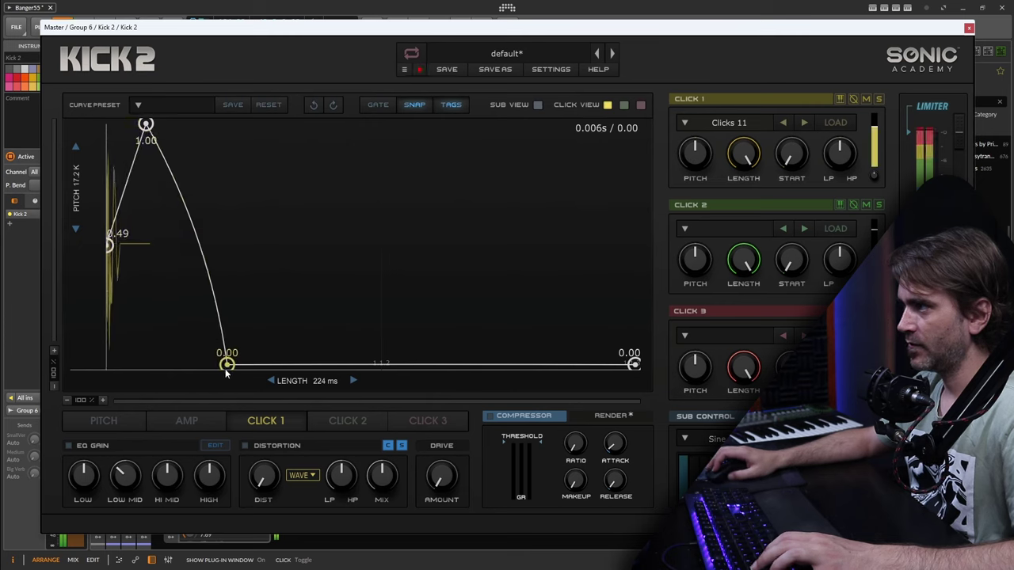
left_click_drag(123, 205, 109, 258)
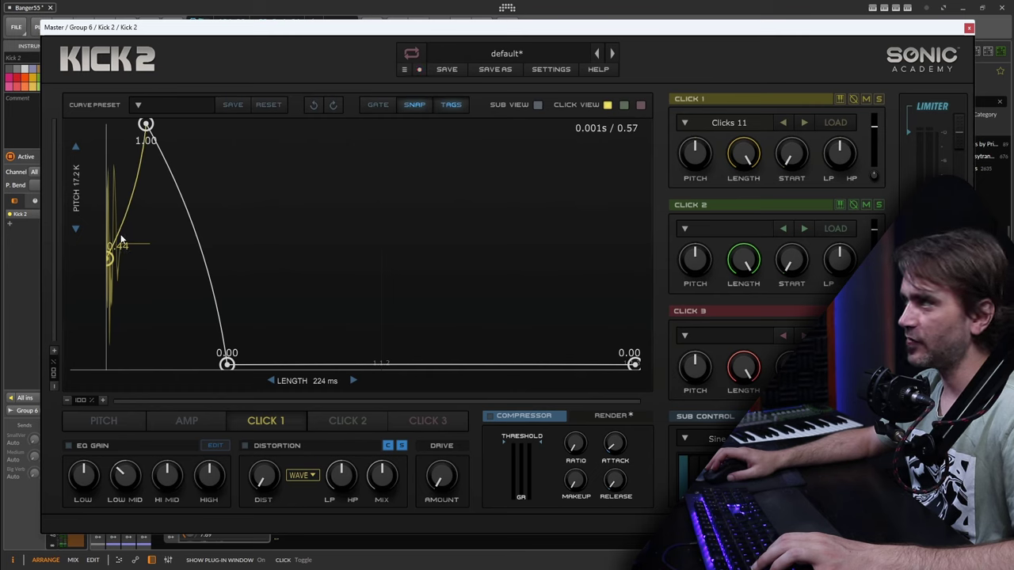
left_click_drag(109, 259, 109, 247)
left_click_drag(145, 123, 142, 125)
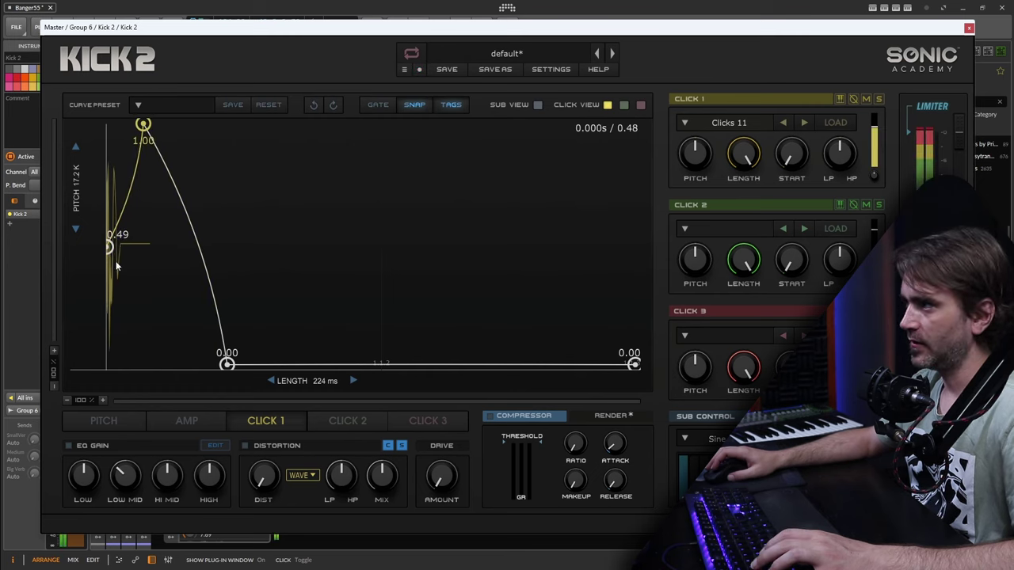
- Give the Click 1 envelope a short plateau between two 1.00 points and lower its starting level
left_click(102, 400)
left_click(102, 400)
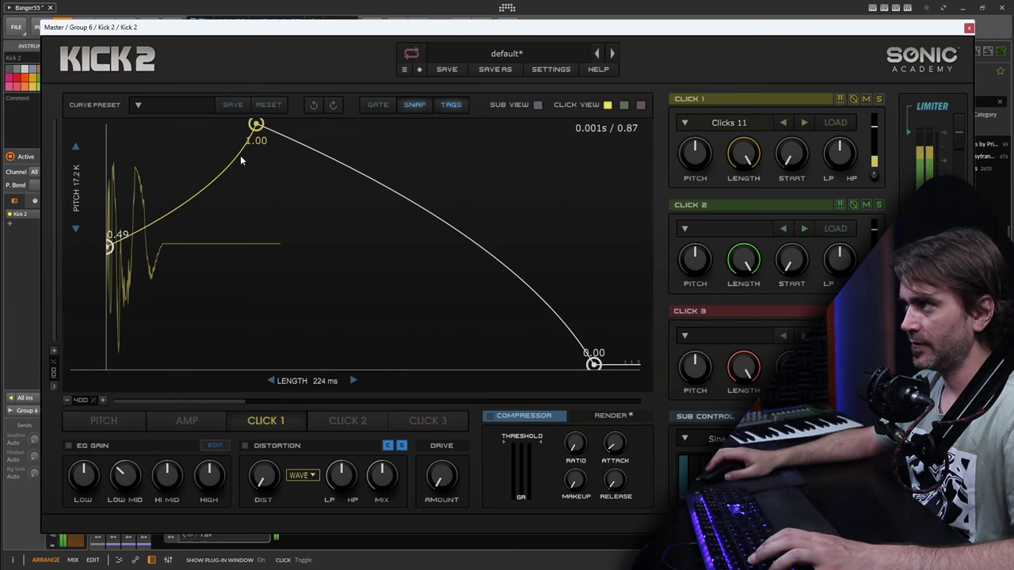
double_click(206, 125)
left_click_drag(256, 124, 307, 123)
left_click_drag(108, 246, 109, 294)
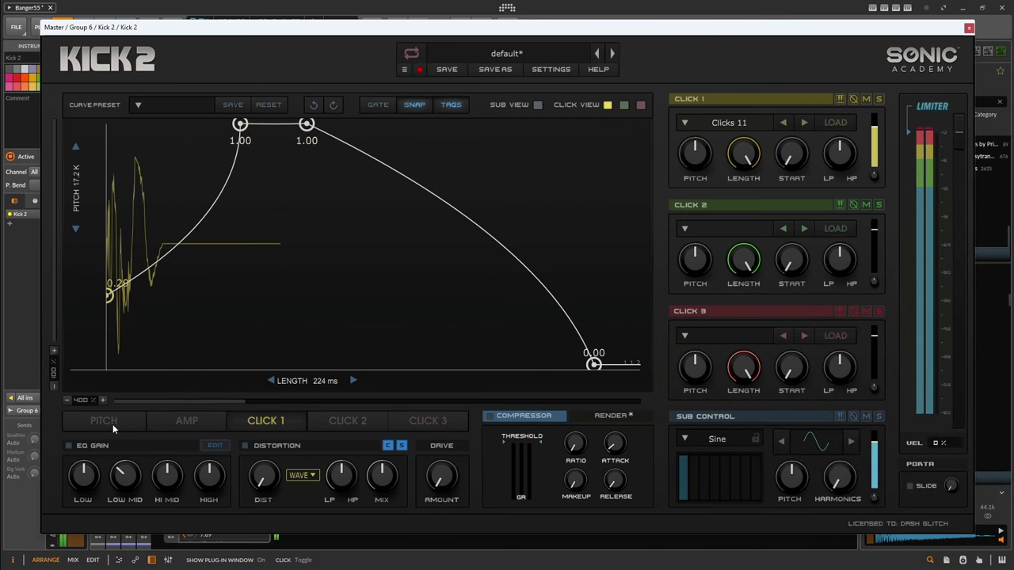
- Return to the pitch envelope, raise the Drive amount slightly and close the Kick 2 window
left_click(120, 424)
mouse_move(441, 475)
left_mouse_down()
mouse_move(461, 414)
mouse_move(441, 484)
left_mouse_up()
left_click(968, 28)
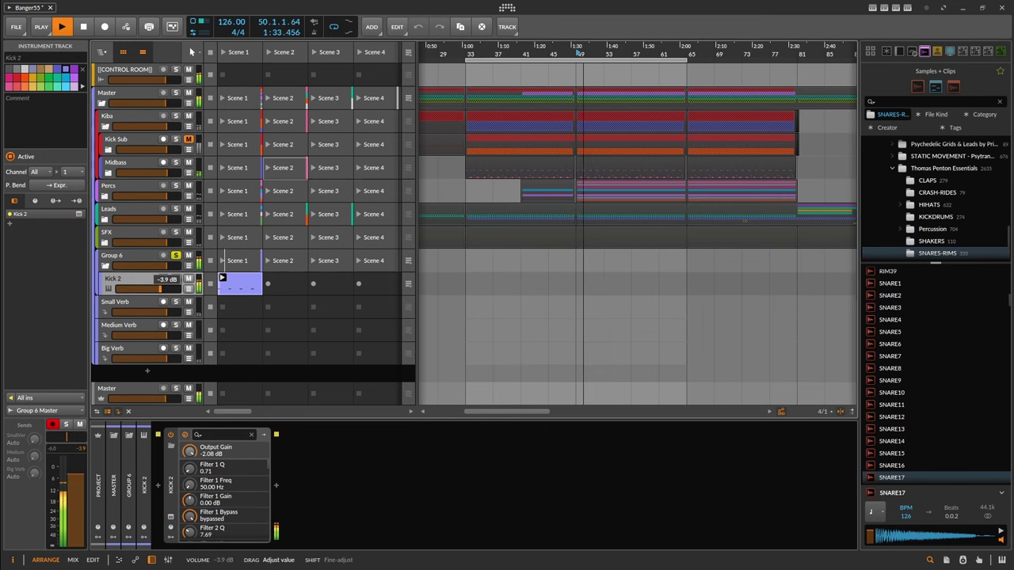
- Reopen Kick 2 and fatten its amp envelope: delay the first peak, raise the second point to 1.00, and move the 0.72 point later and higher
left_click(170, 517)
left_click(186, 421)
left_click_drag(134, 127, 146, 131)
left_click_drag(207, 152, 219, 123)
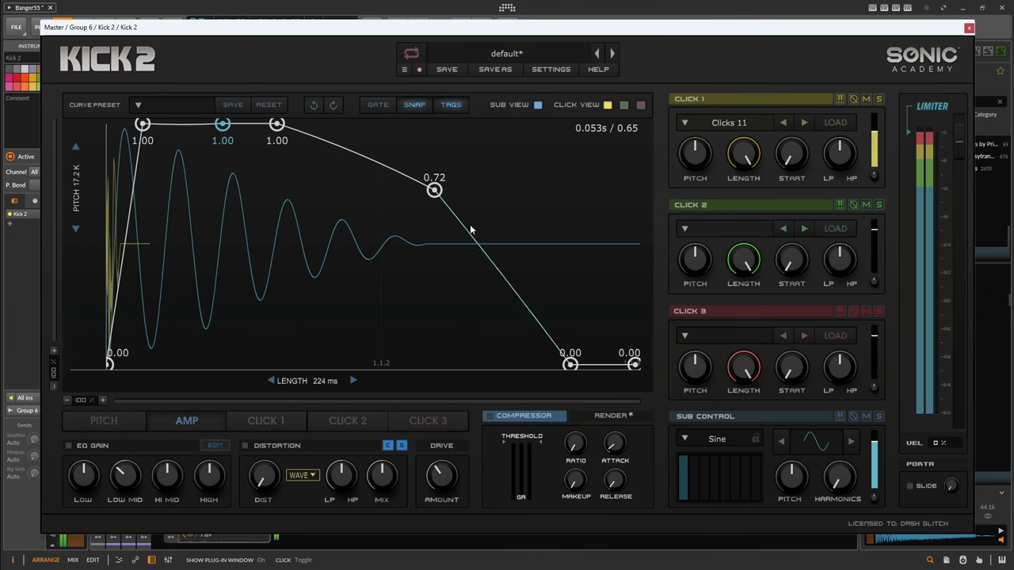
left_click_drag(434, 190, 468, 163)
- Adjust the pitch envelope's curve between the G4 and middle F1 points, undo the last bend, and close Kick 2
left_click(104, 421)
left_click_drag(230, 321, 247, 312)
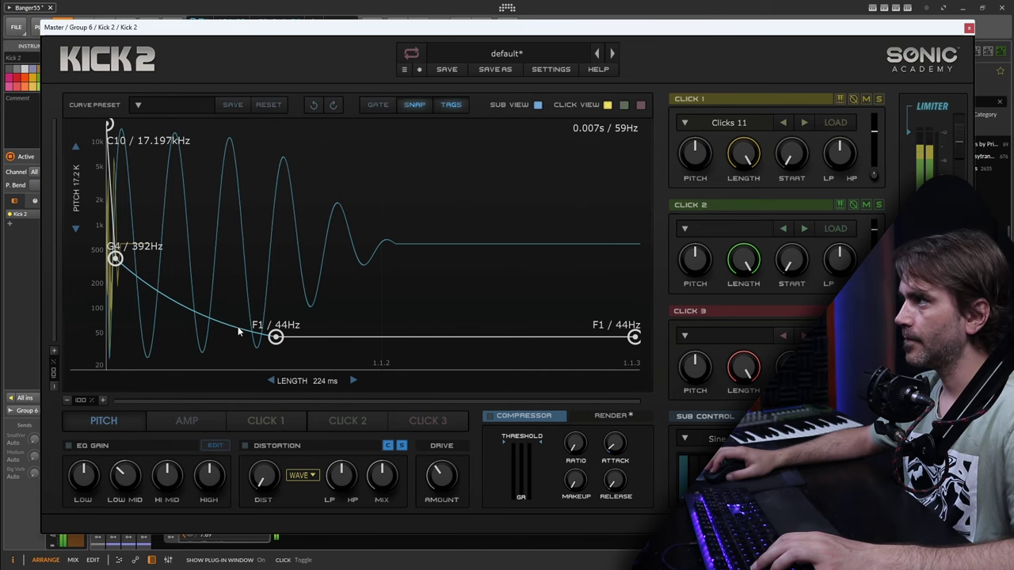
left_click_drag(237, 333, 233, 341)
left_click(314, 105)
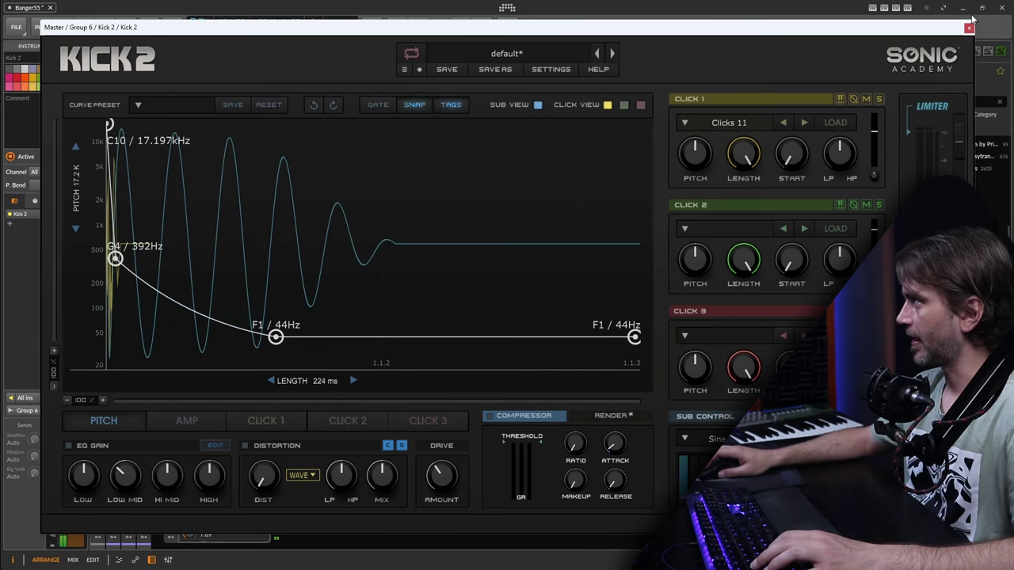
left_click(968, 28)
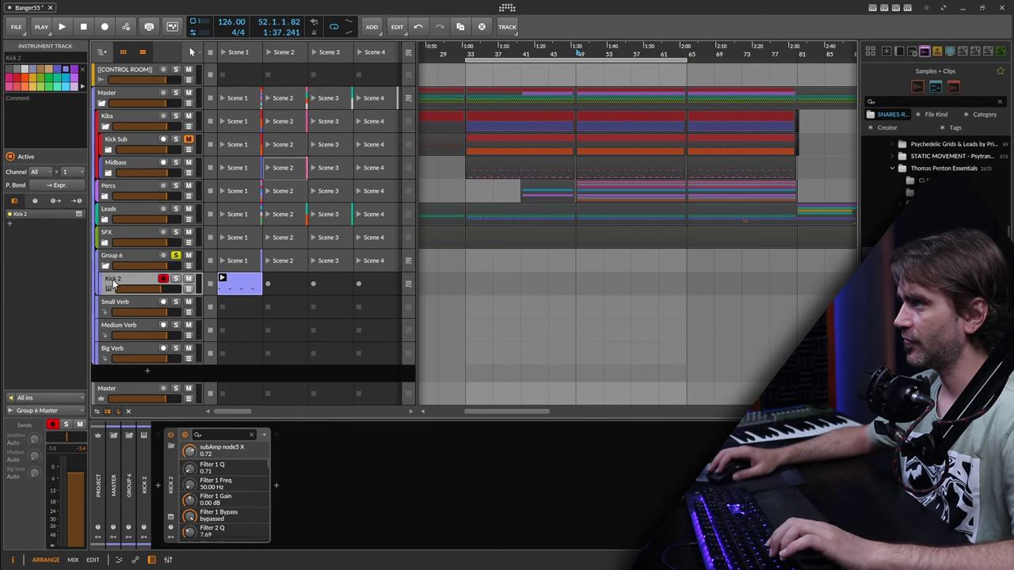
- Add a Vital instrument track, close its plug-in window and move the track into Group 6 directly below Kick 2
left_click(149, 370)
type("vi")
key("Return")
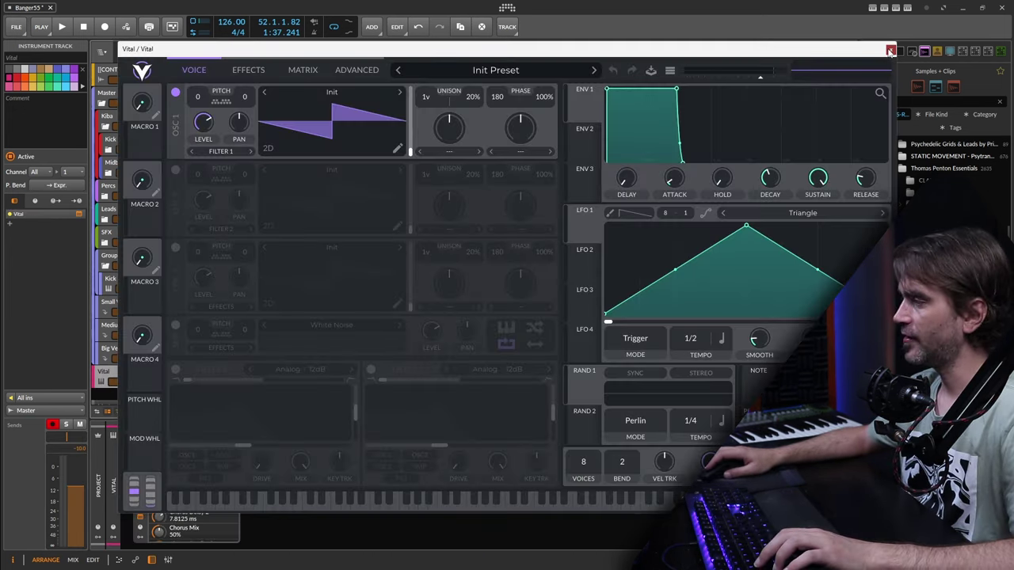
left_click(886, 50)
left_click_drag(134, 302, 113, 304)
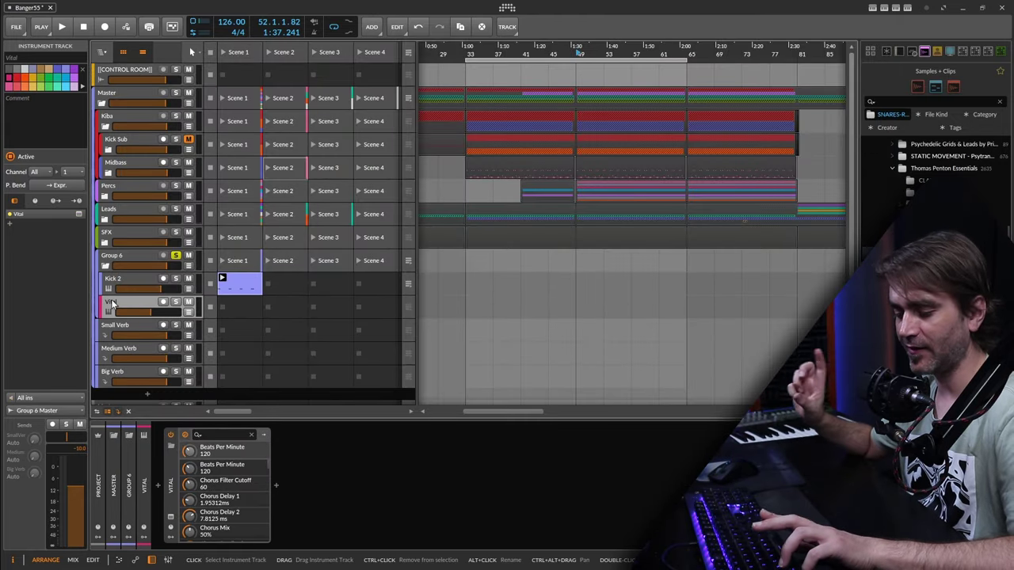
- Put the Vital track into its own group and name the group Subs
left_click(116, 303)
key("ctrl+g")
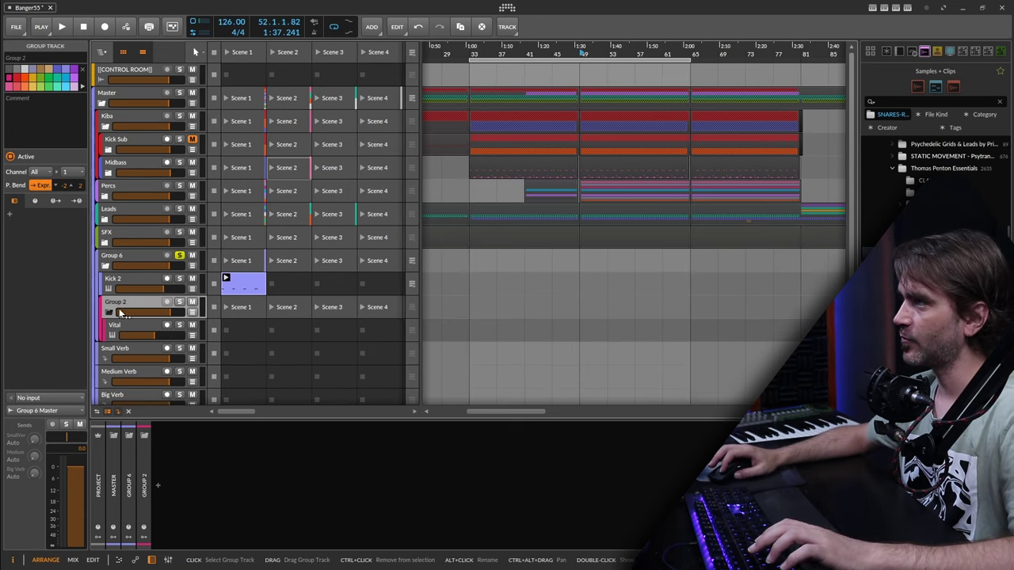
left_click(35, 57)
type("Subs")
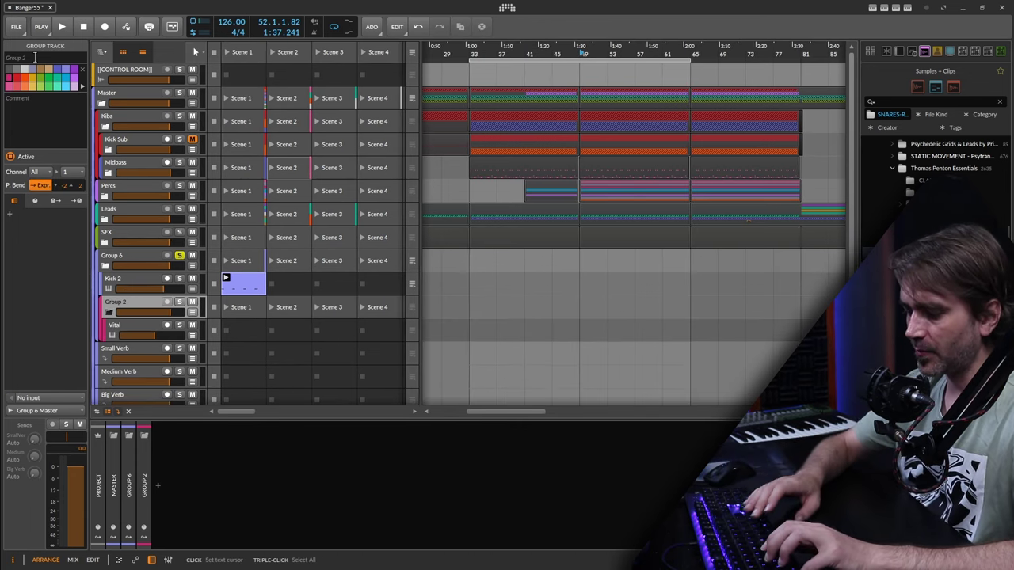
key("Return")
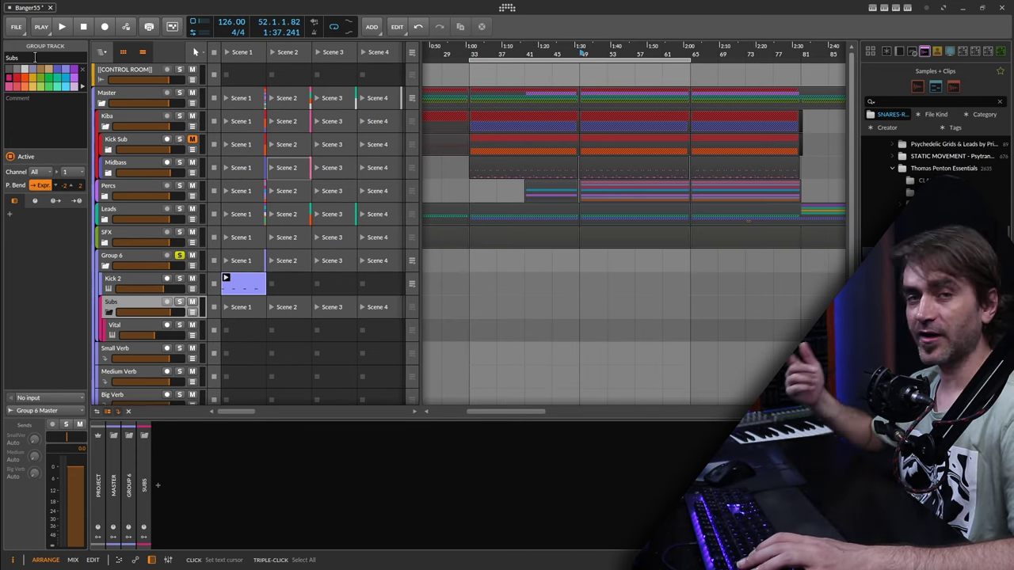
- Insert Snap Heap on the Subs group and load its LFOtool2.0 preset
left_click(123, 306)
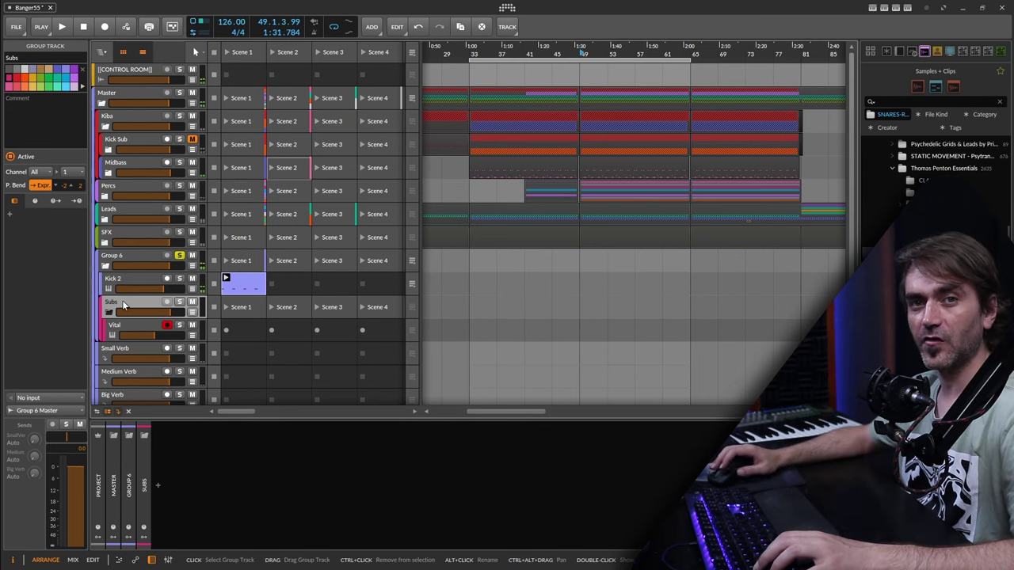
left_click(161, 489)
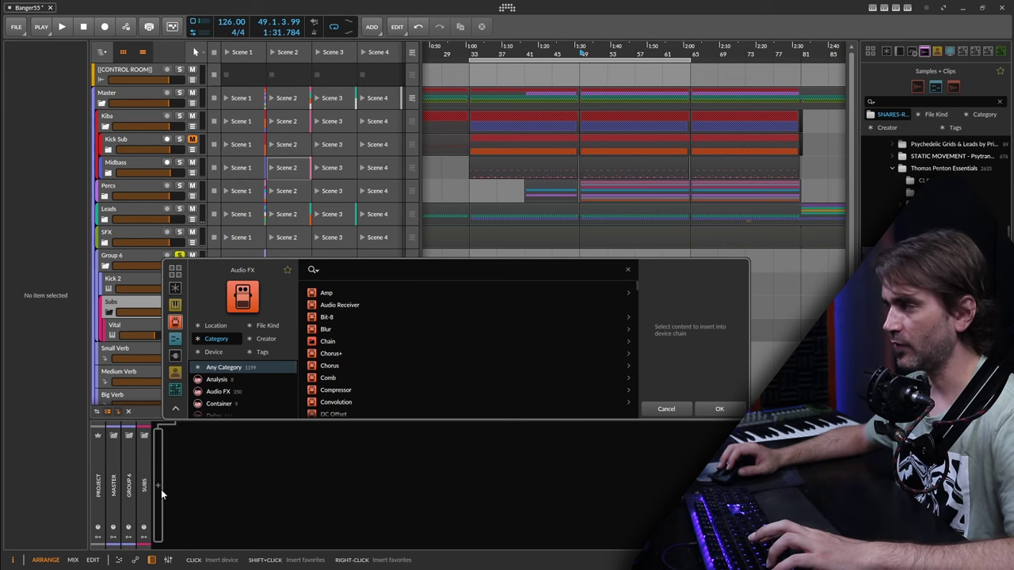
type("sna")
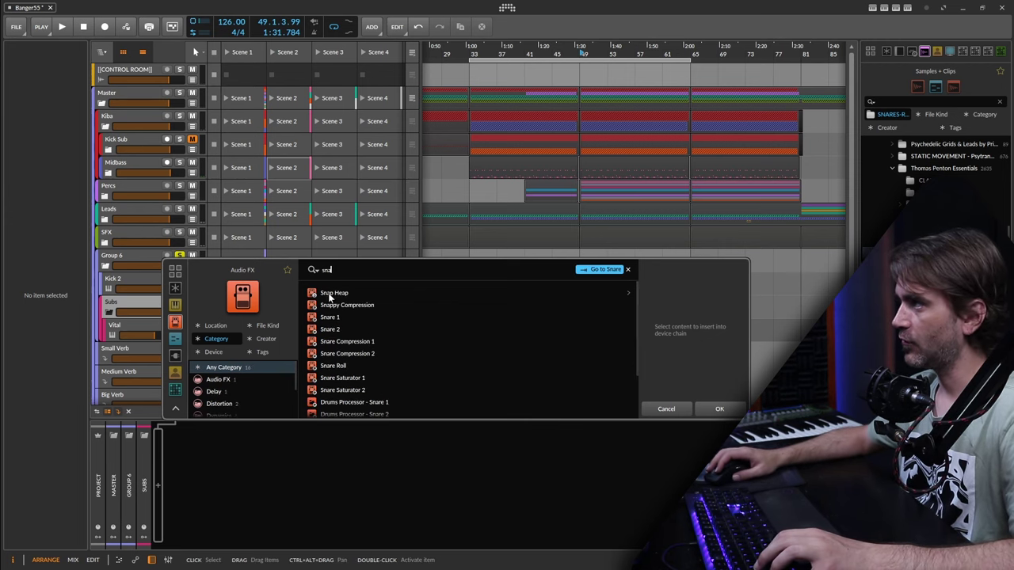
left_click(331, 293)
left_click(716, 406)
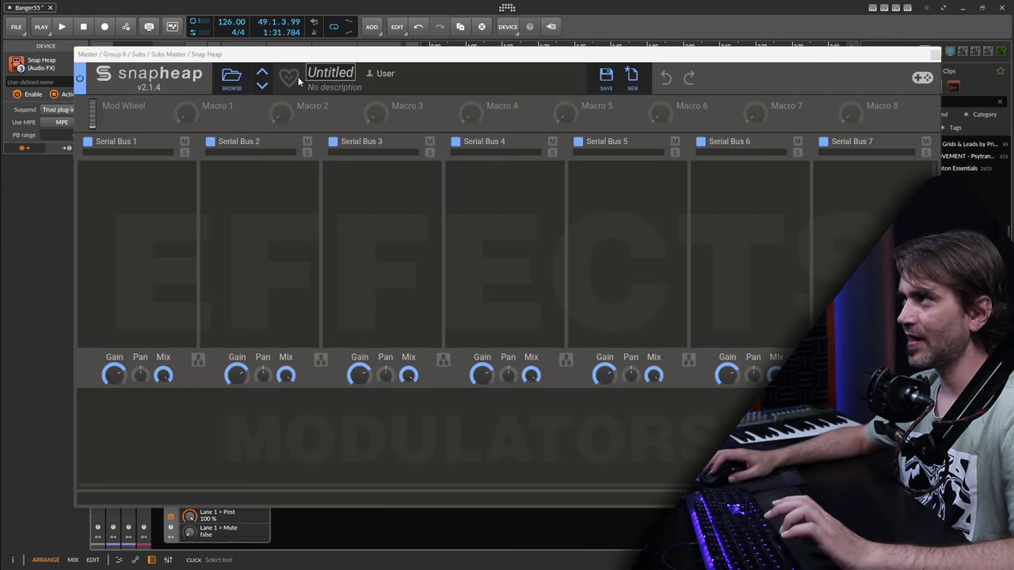
left_click(232, 79)
double_click(262, 196)
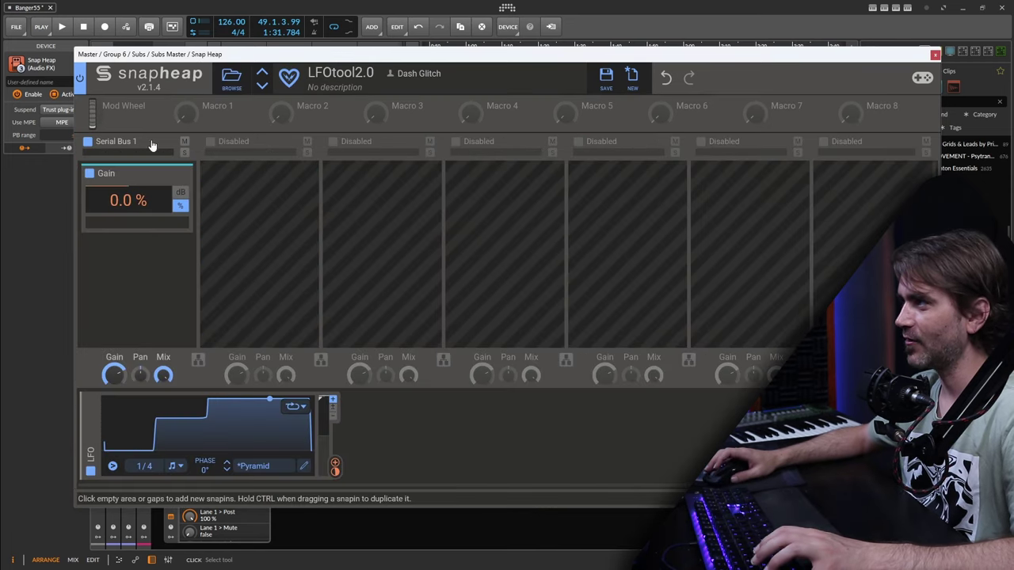
- Remove the stepped nodes from Snap Heap's LFO shape, leaving a smooth concave rise to 100 %, and close the editor and plug-in
left_click(304, 468)
left_click(505, 282)
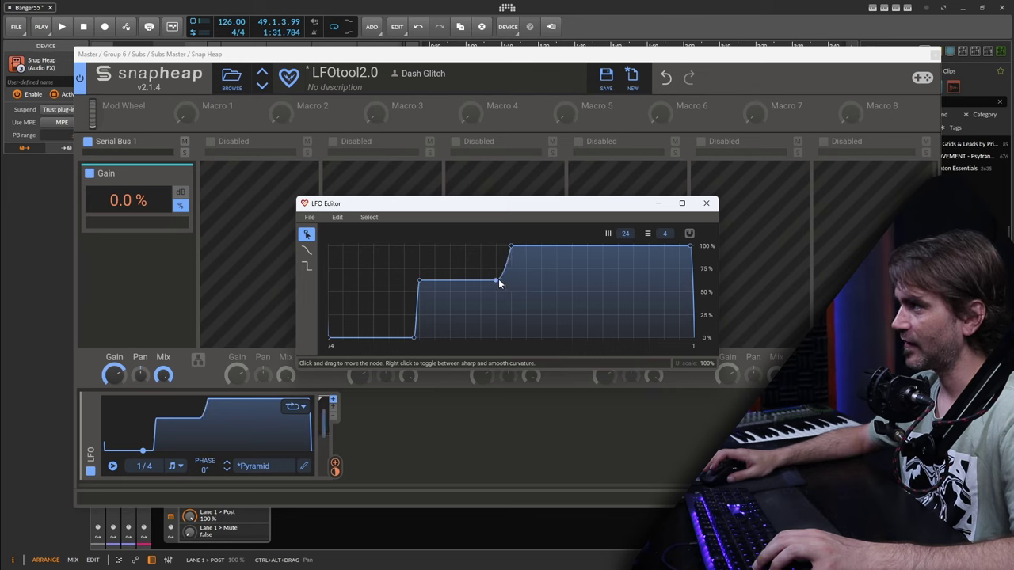
double_click(497, 282)
double_click(414, 341)
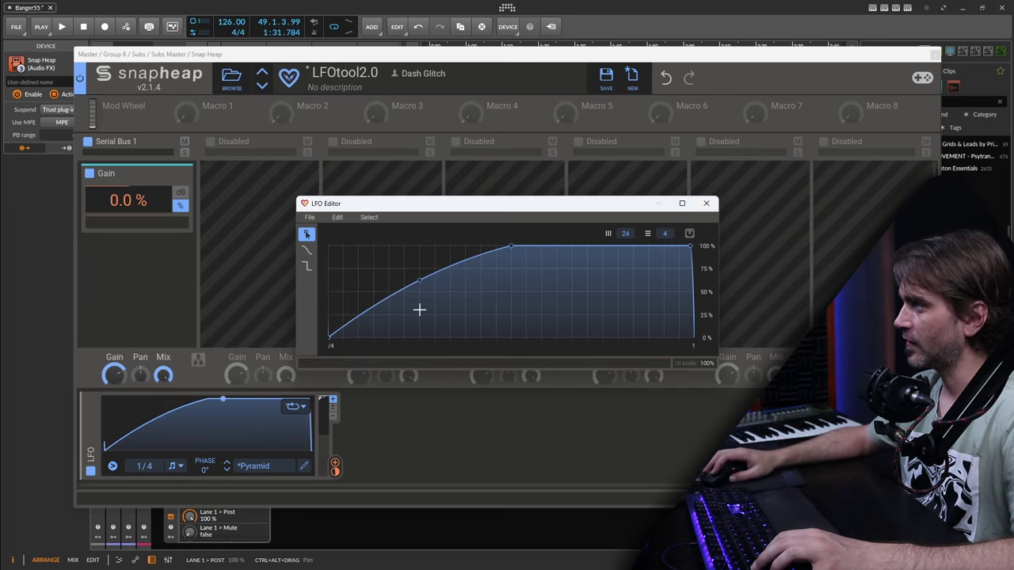
left_click_drag(420, 281, 428, 301)
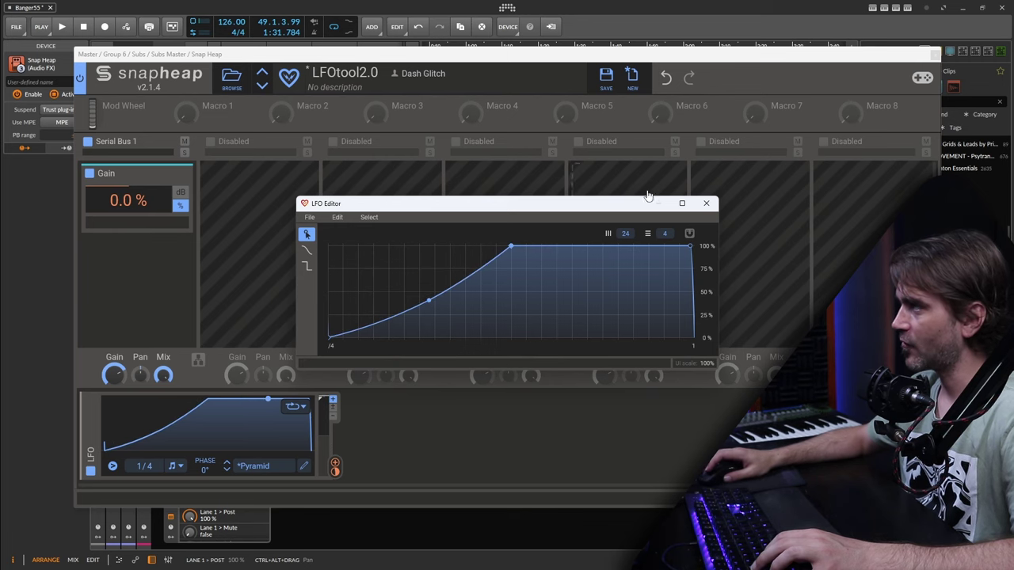
left_click(708, 206)
left_click(935, 53)
- Create a Scene 1 clip on the Vital track containing a C1 eighth note on each of the four beats
key("space")
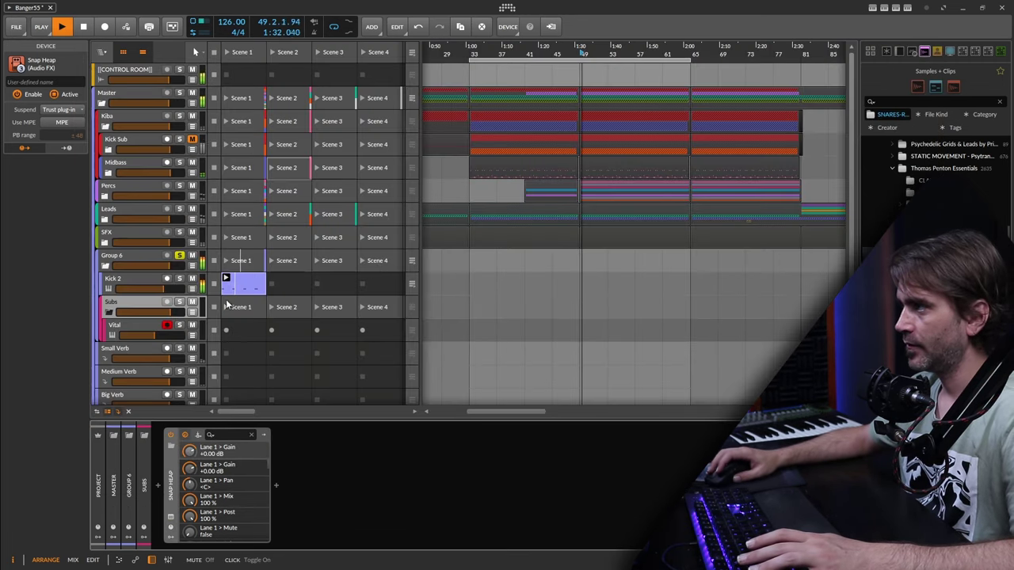
key("space")
double_click(241, 331)
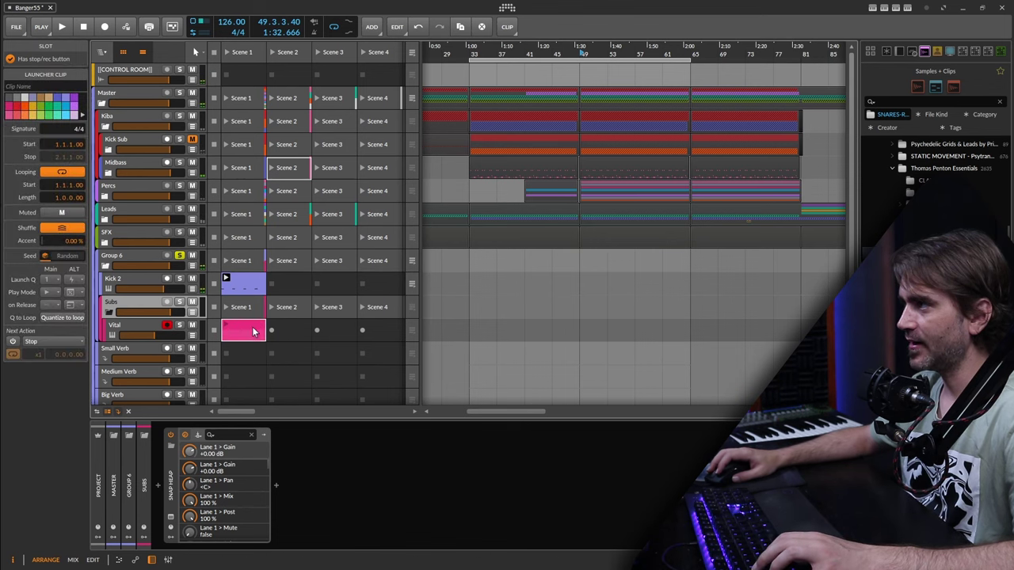
double_click(253, 331)
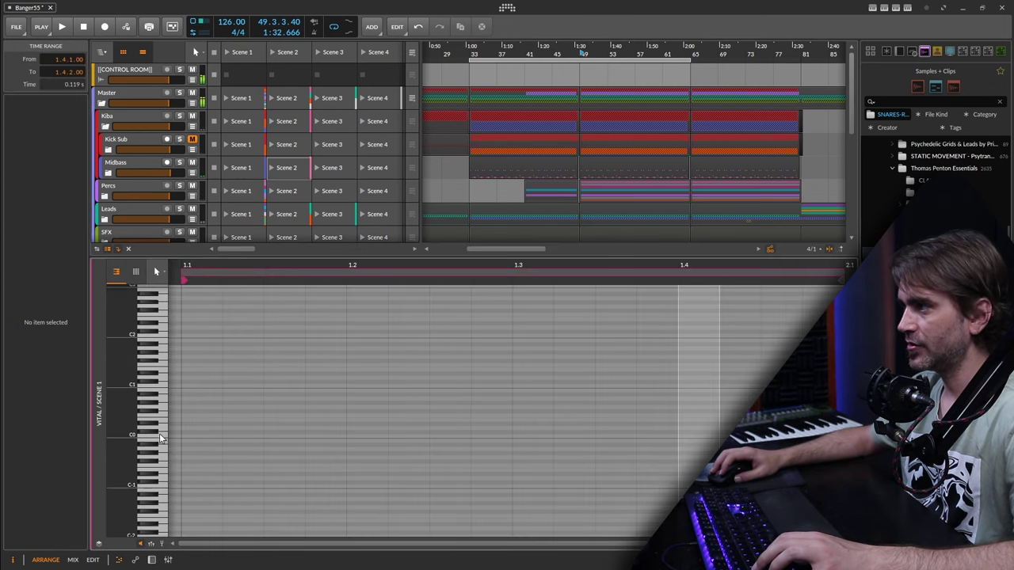
double_click(198, 388)
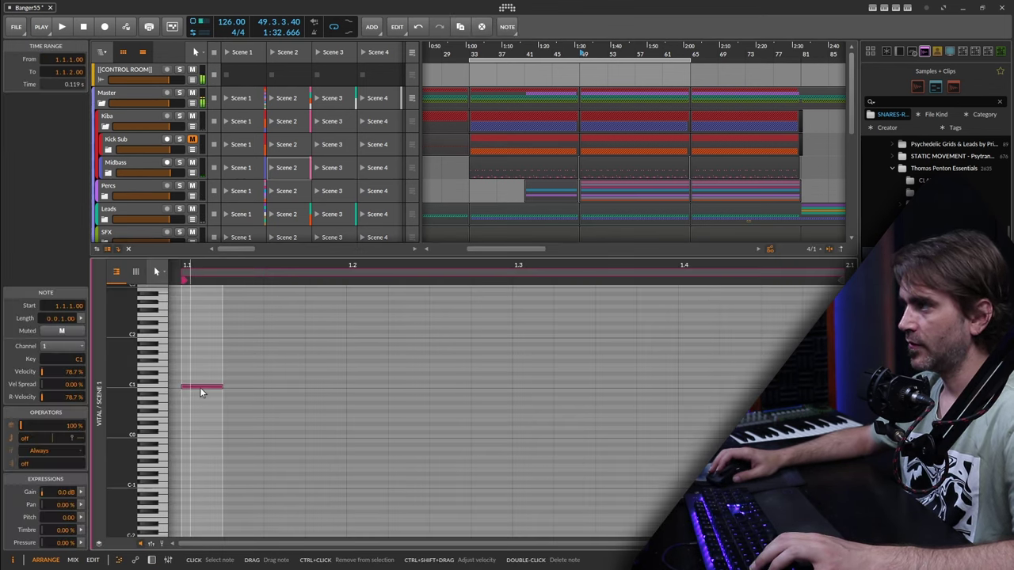
left_click_drag(222, 388, 264, 399)
double_click(378, 387)
double_click(539, 387)
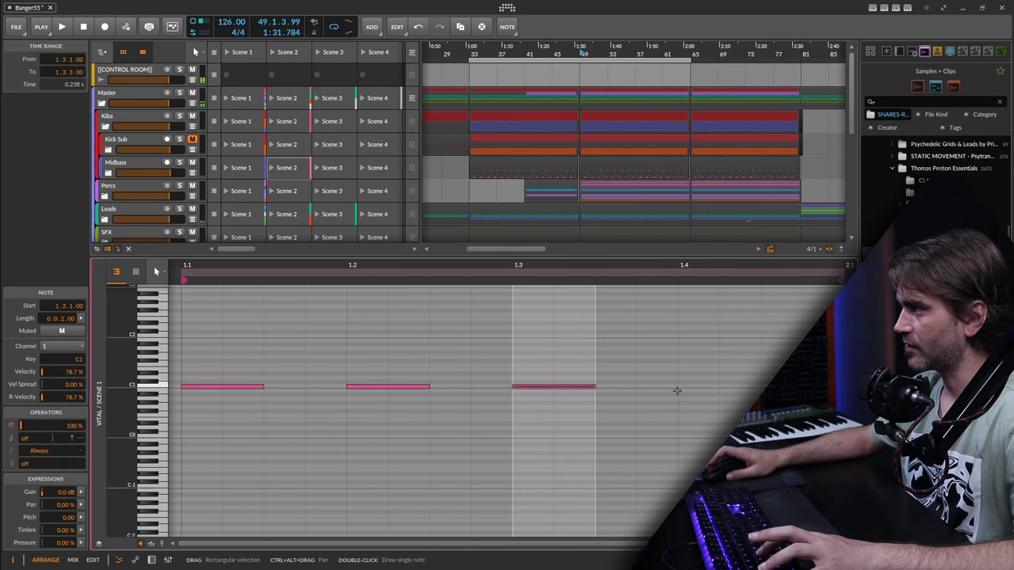
double_click(691, 387)
key("d")
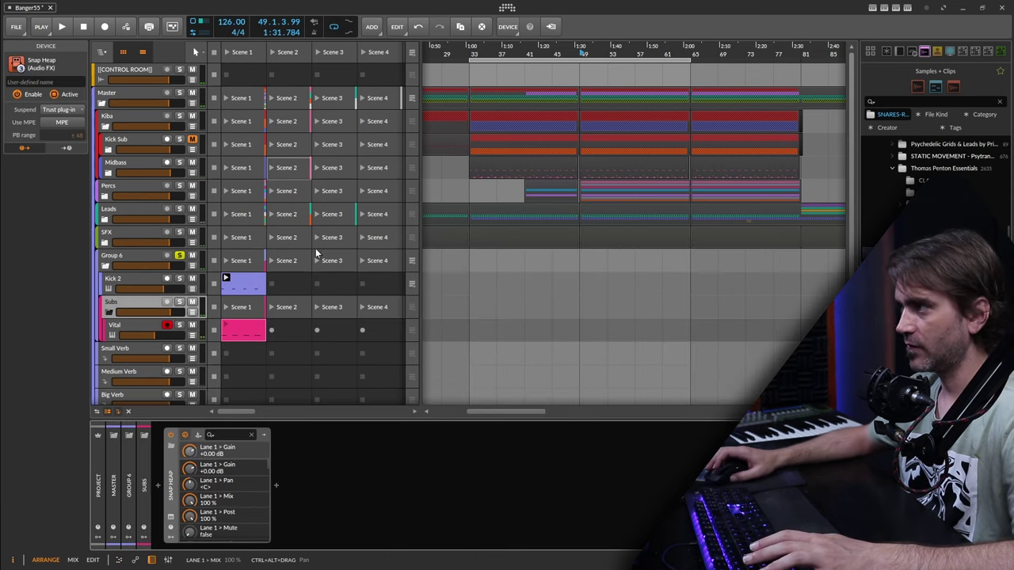
- Start playback and launch the Vital clip alongside the kick
key("space")
key("space")
left_click(227, 333)
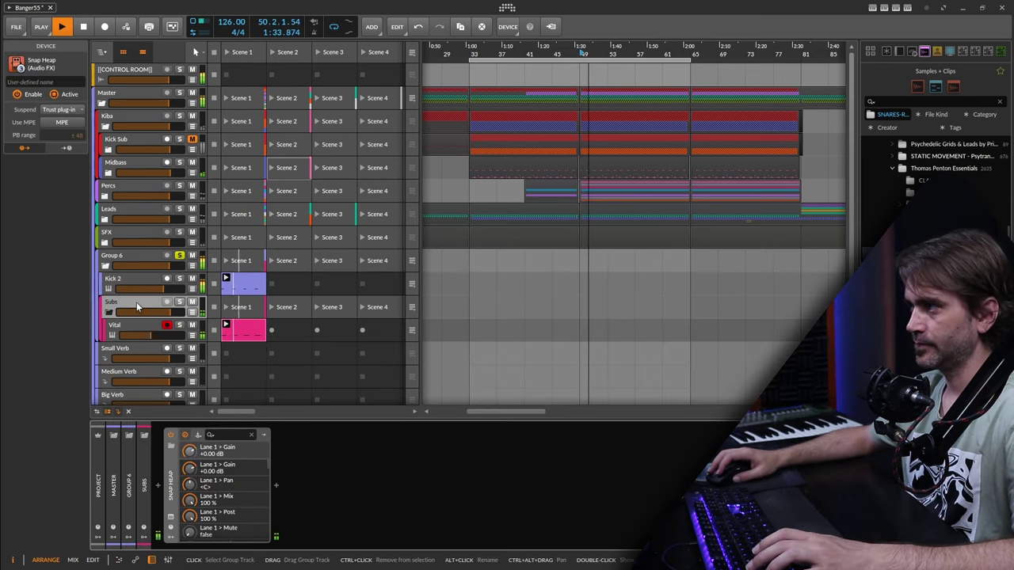
- Stop playback and insert Oszillos Mega Scope after Snap Heap on the Subs group
left_click(137, 301)
key("space")
left_click(276, 486)
type("osz")
key("Return")
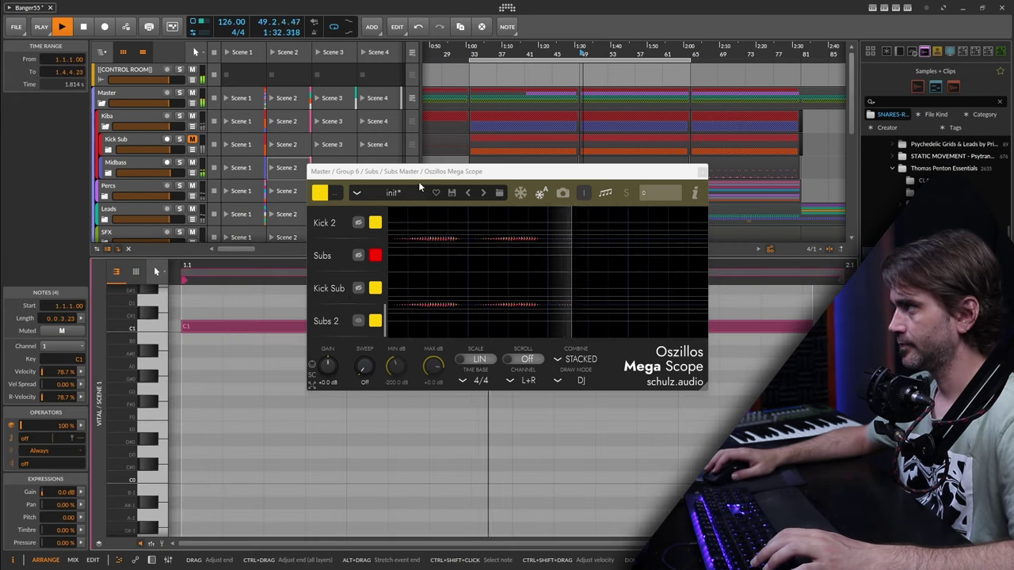
- Enlarge the Oszillos Mega Scope window and set its gain to +12.0 dB while playing the ducked sub
left_click_drag(421, 172, 435, 109)
left_click_drag(722, 326, 816, 443)
key("space")
key("space")
key("space")
left_click_drag(342, 421, 354, 374)
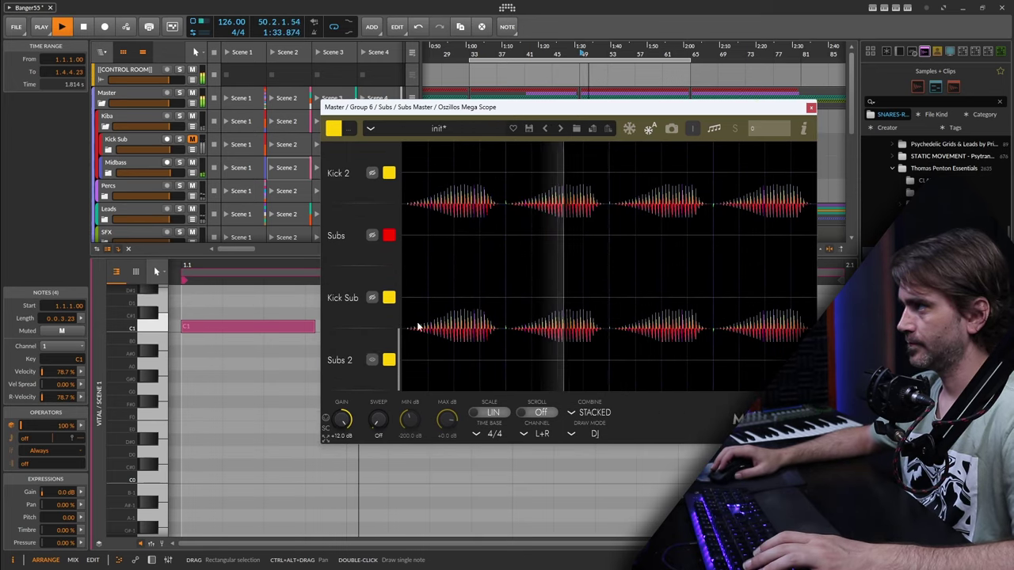
- Replay the ducked sub a few times and examine its waveform on the scope
key("space")
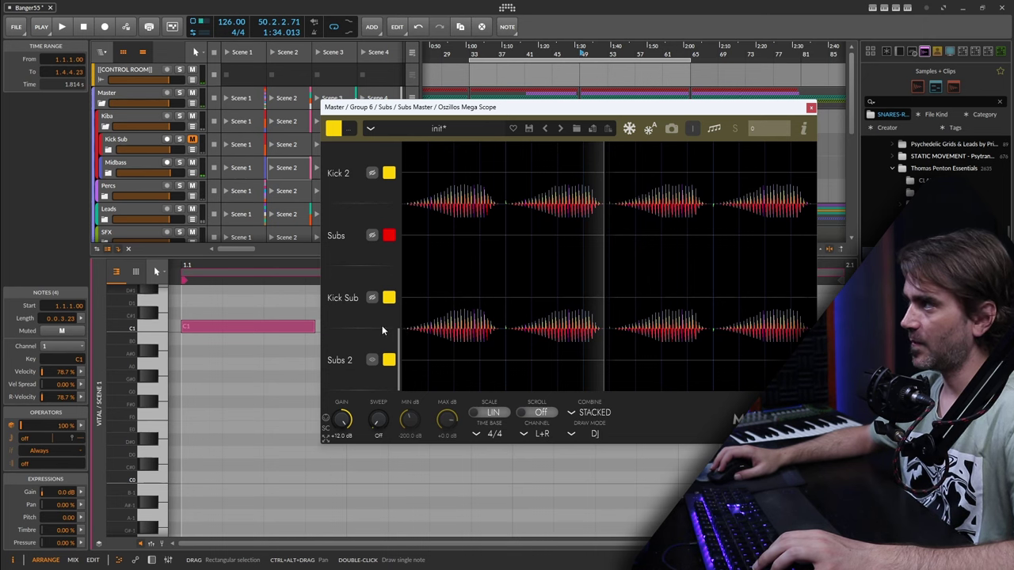
key("space")
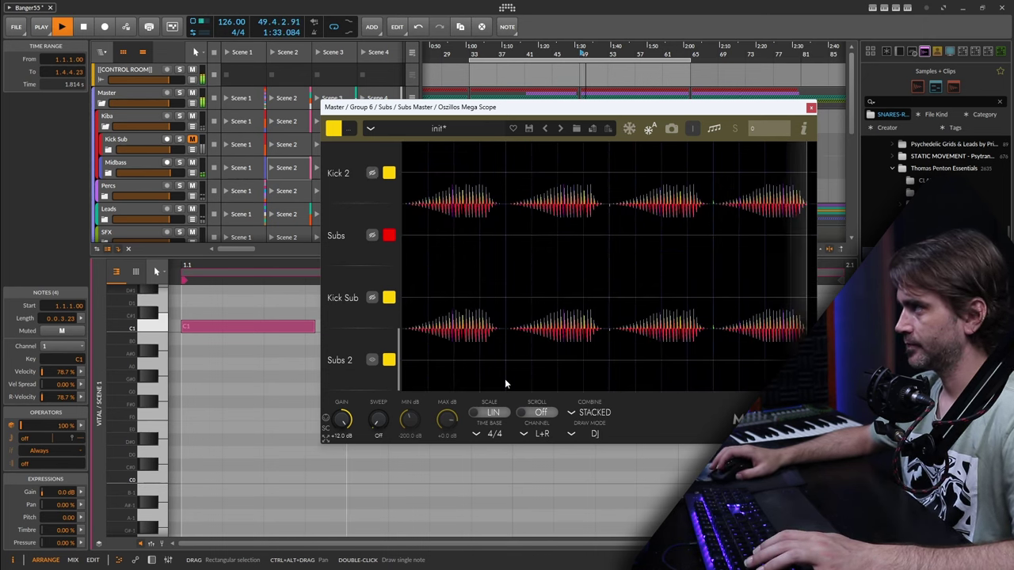
key("space")
- Insert a Note Transpose device before Vital on the Vital track
left_click(150, 560)
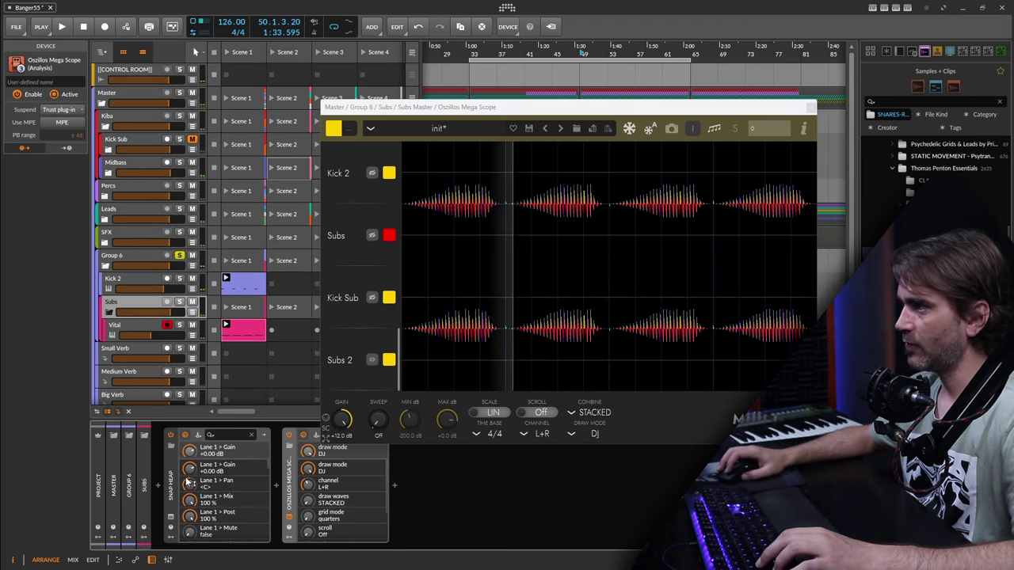
left_click(158, 487)
type("tran")
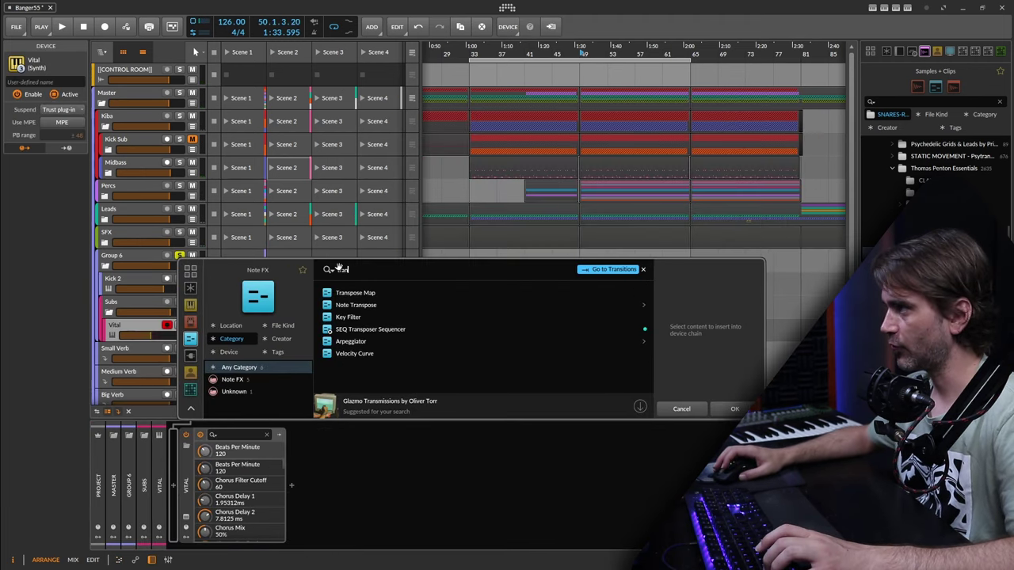
left_click(355, 293)
left_click(356, 304)
key("Return")
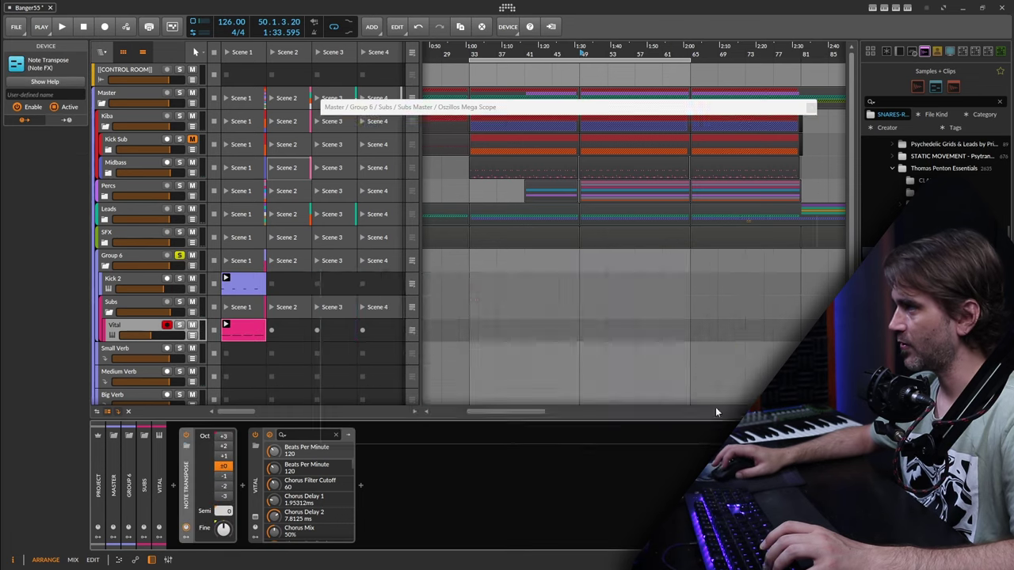
- Set Note Transpose to +5 semitones and octave -1 while auditioning the sub
left_click_drag(223, 510, 223, 499)
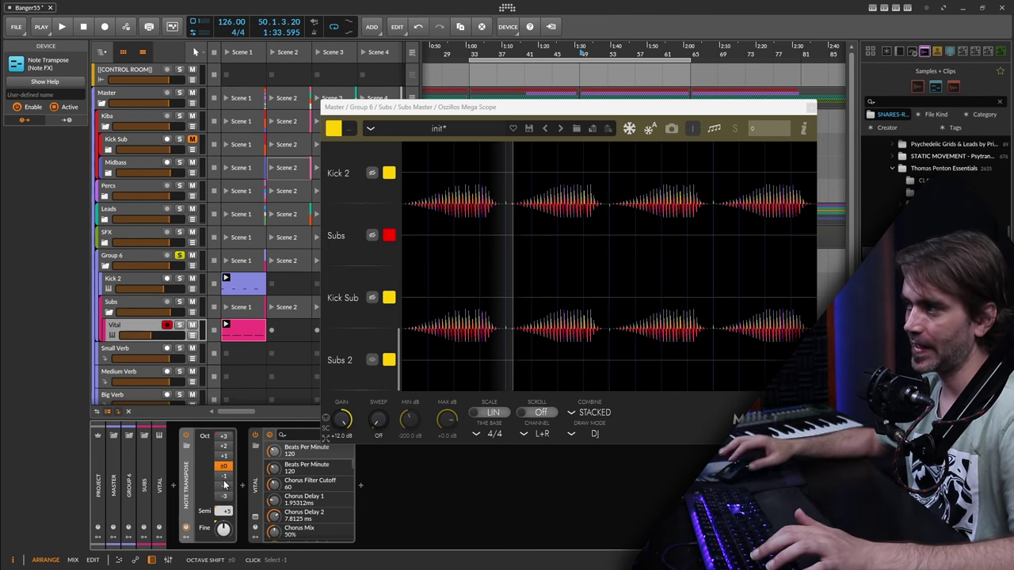
key("space")
key("space")
left_click(228, 478)
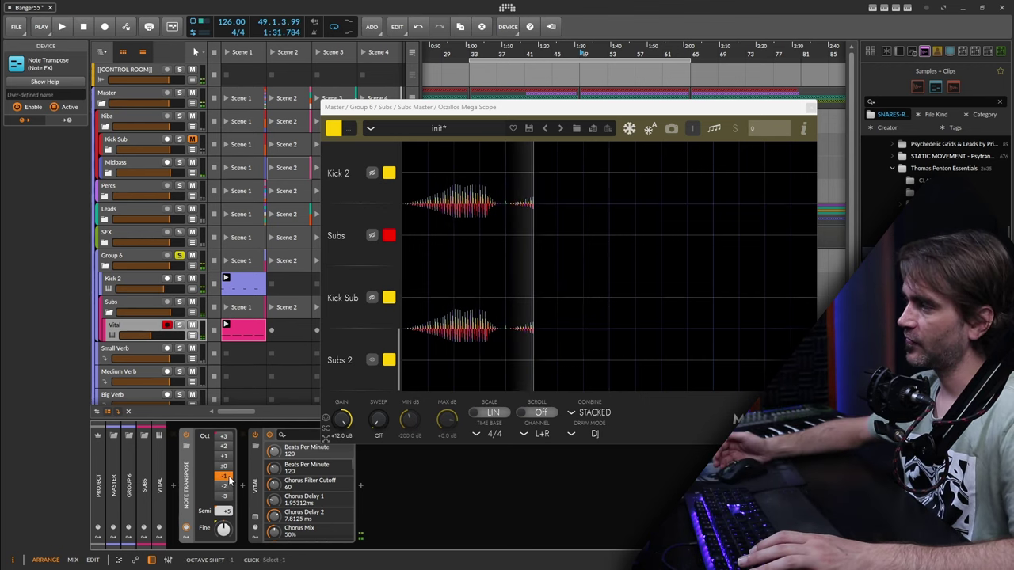
key("space")
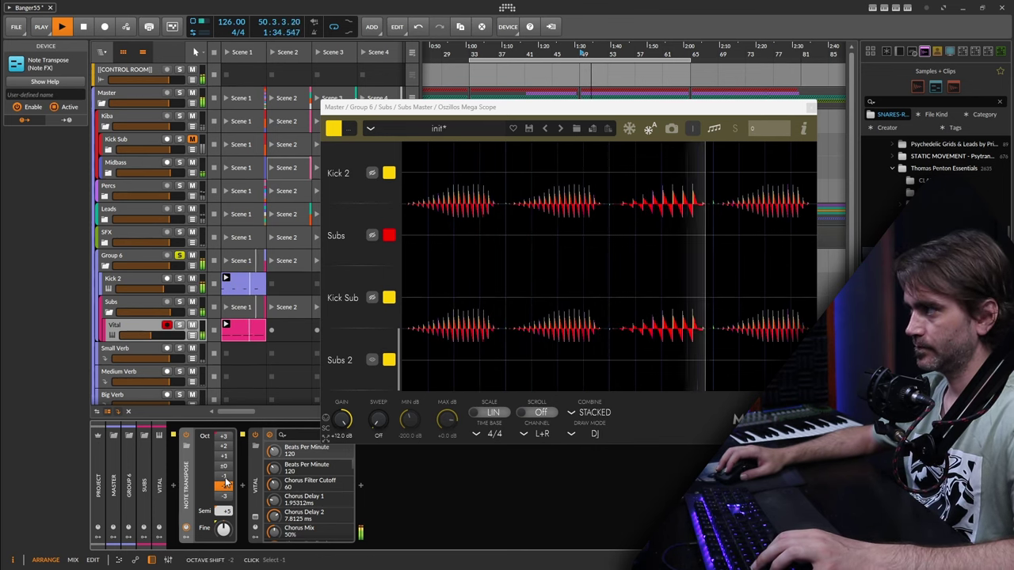
key("space")
- Load the factory Basic Shapes sine wave in Vital's oscillator 1 and set its phase randomization to 0%
left_click(254, 520)
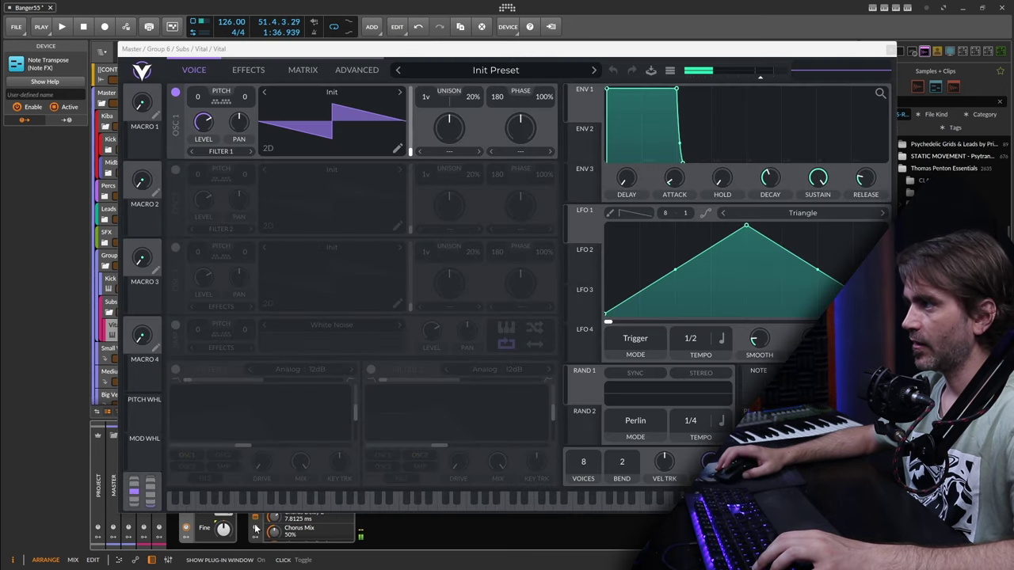
left_click(315, 92)
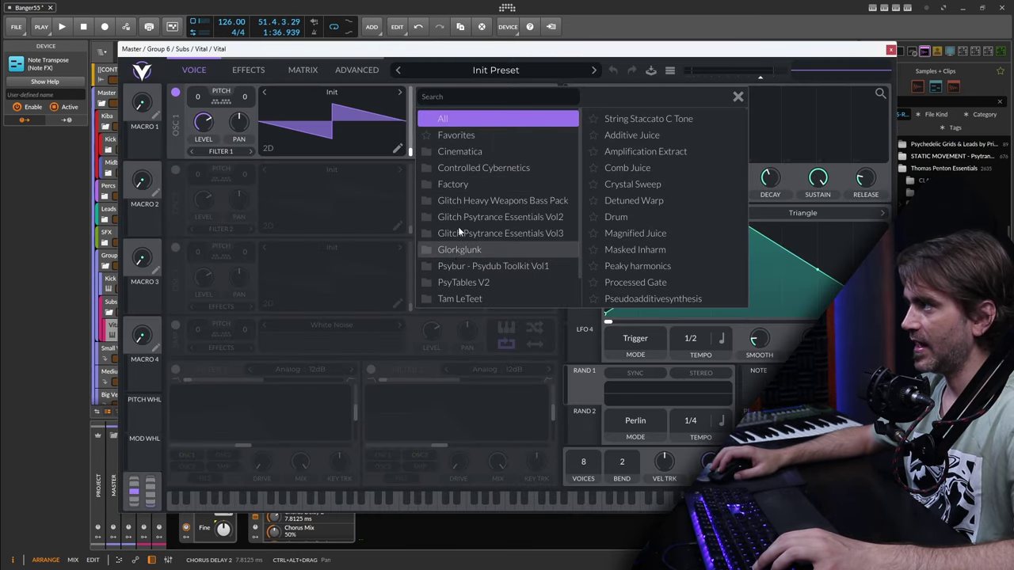
left_click(453, 184)
left_click(634, 118)
left_click(301, 180)
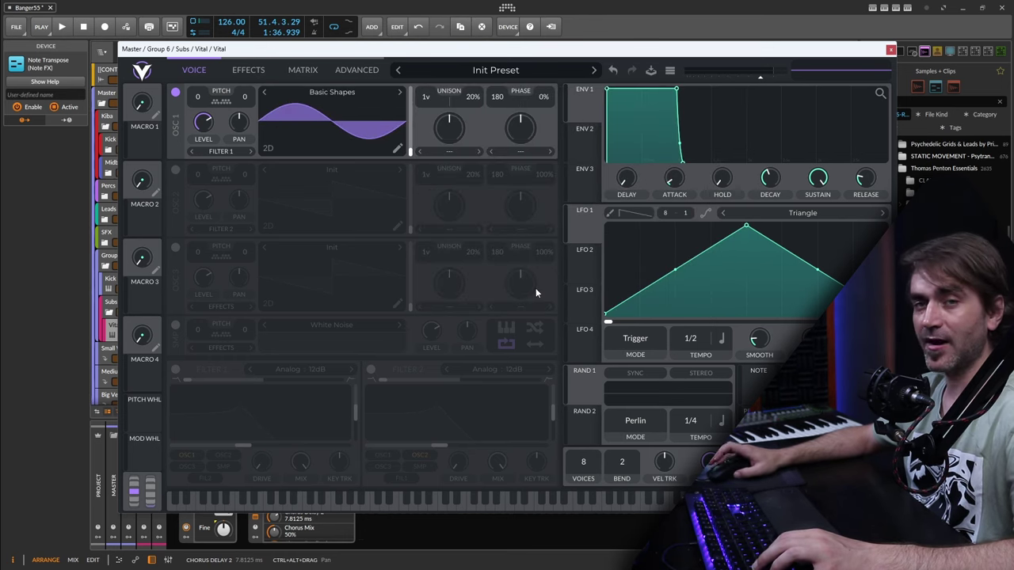
key("space")
left_click(890, 49)
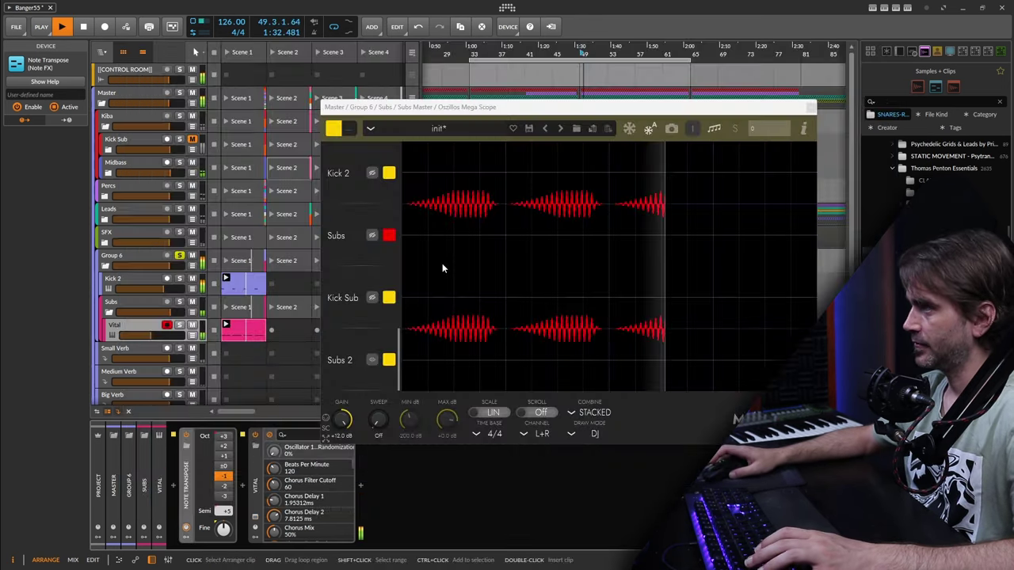
- Reset the Subs scope's gain to +0.0 dB and set the Vital track's volume to -1.6 dB during playback
key("space")
key("space")
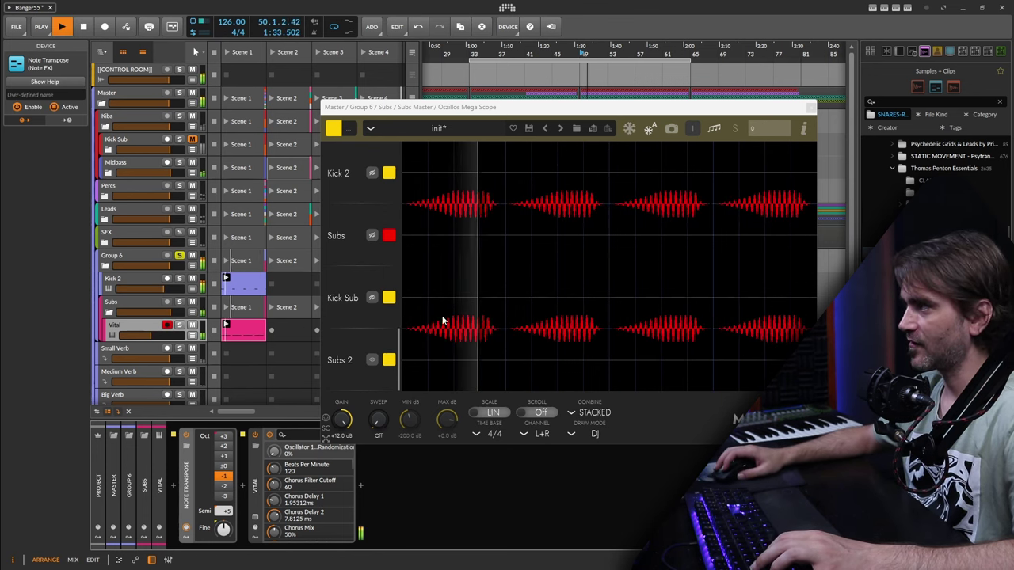
double_click(341, 419)
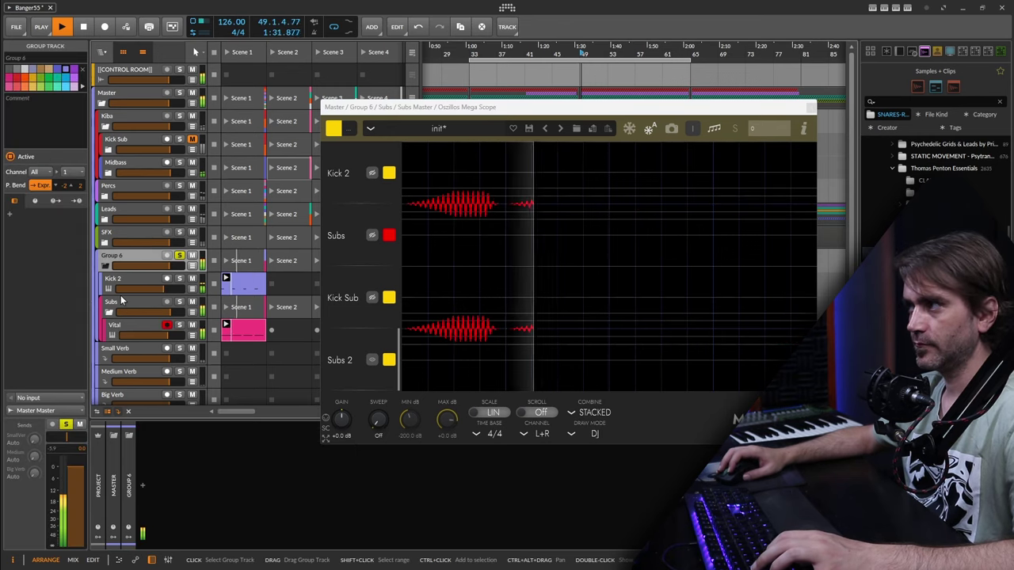
left_click(125, 328)
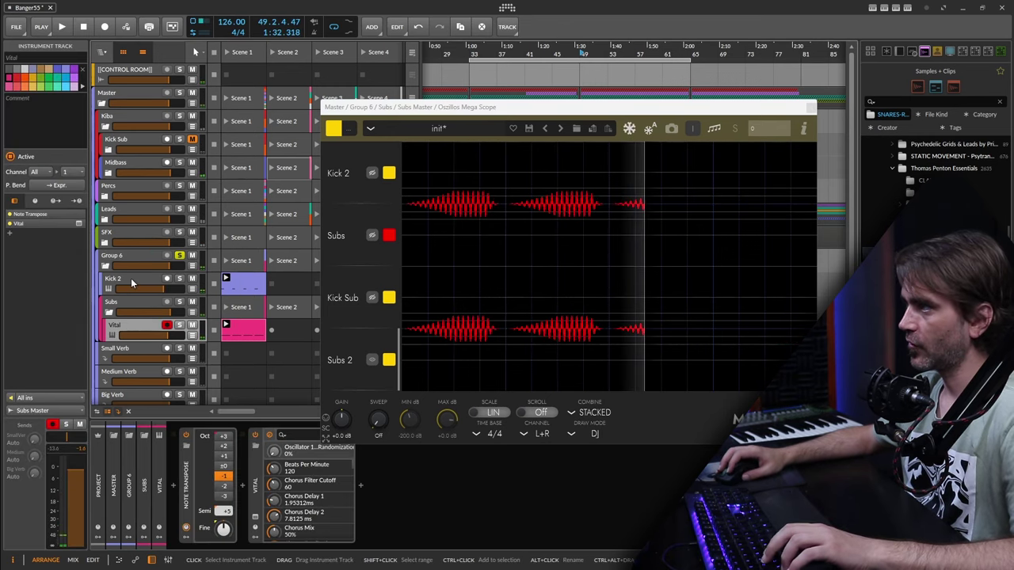
- Insert Oszillos Mega Scope after Kick 2 on the kick track, showing kick and subs in OVERLAID mode, 1/4 time base, fast drawing
left_click(136, 291)
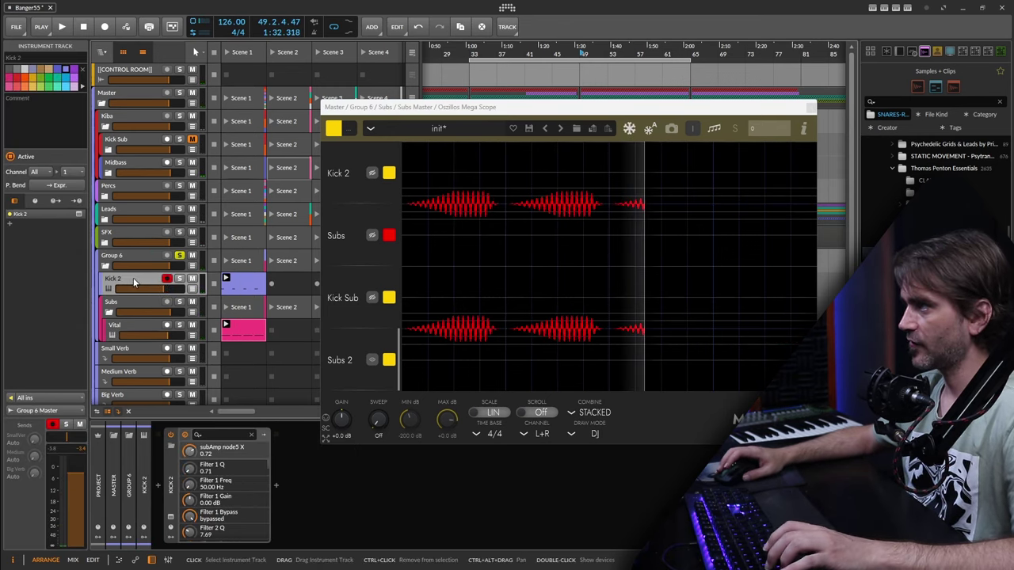
left_click(277, 487)
type("os")
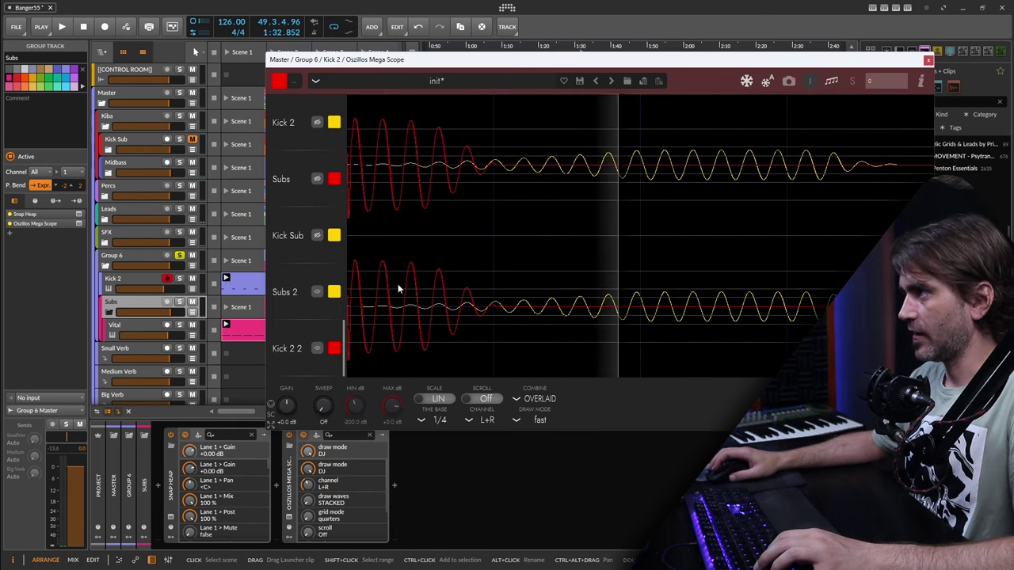
- Reshape Snap Heap's LFO curve on the Subs group so it holds at 0% briefly, then rises earlier and more steeply to 100%
left_click(170, 517)
left_click(303, 466)
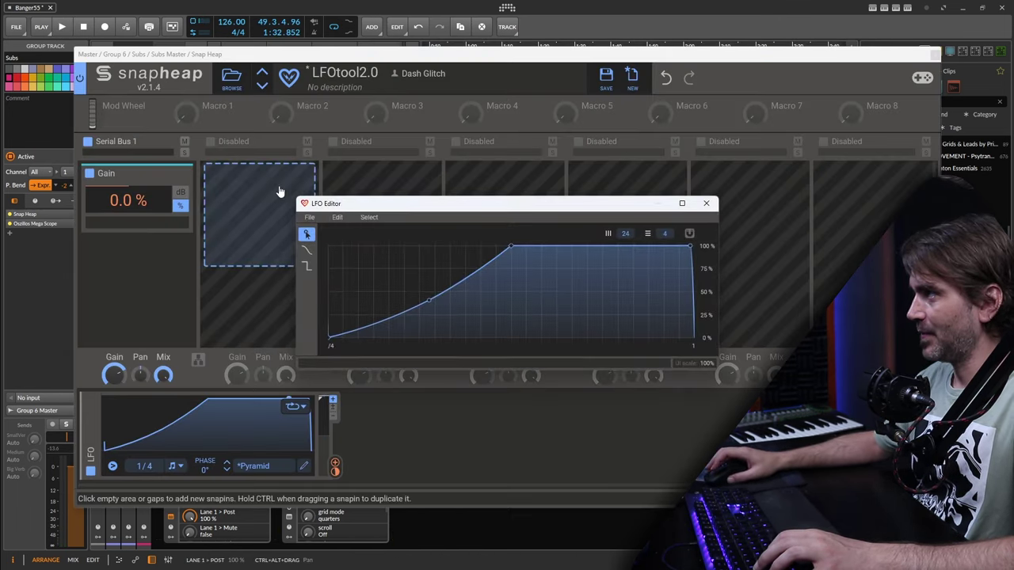
left_click_drag(334, 342, 358, 366)
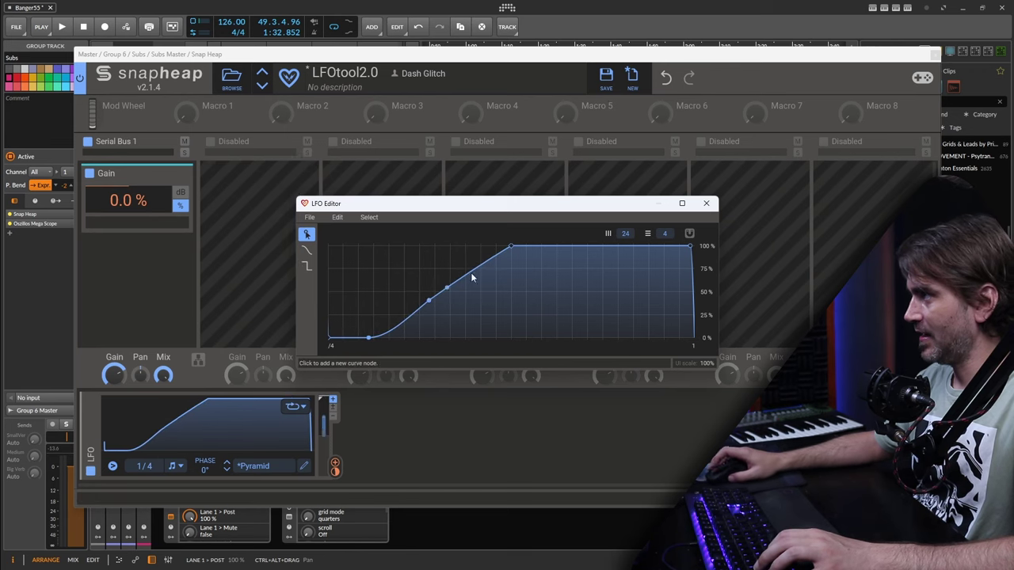
left_click_drag(484, 247, 463, 247)
left_click_drag(429, 302, 399, 290)
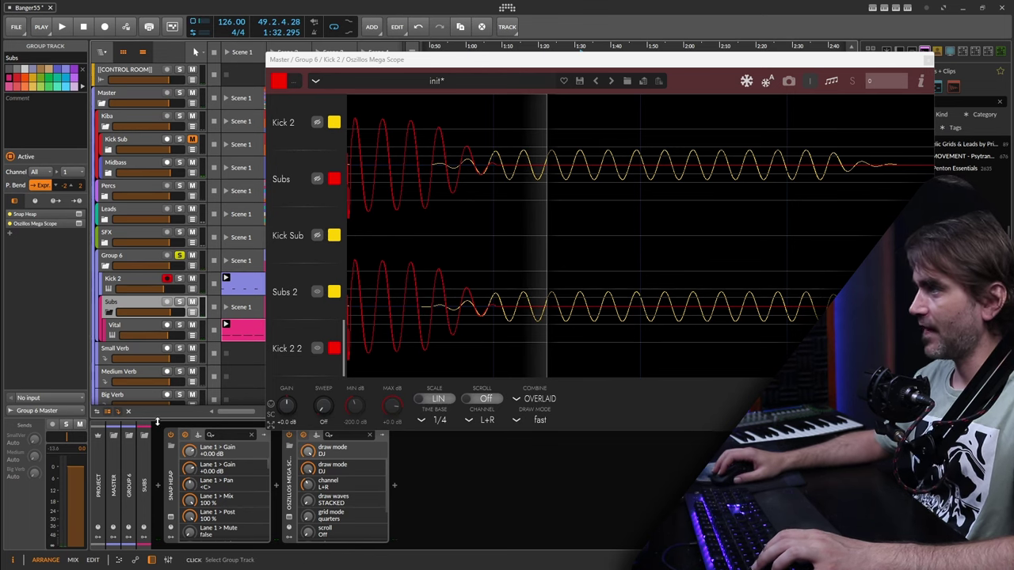
- Bypass Snap Heap to compare the unducked sub with the kick on the scope, and examine Kick 2's pitch curve
key("space")
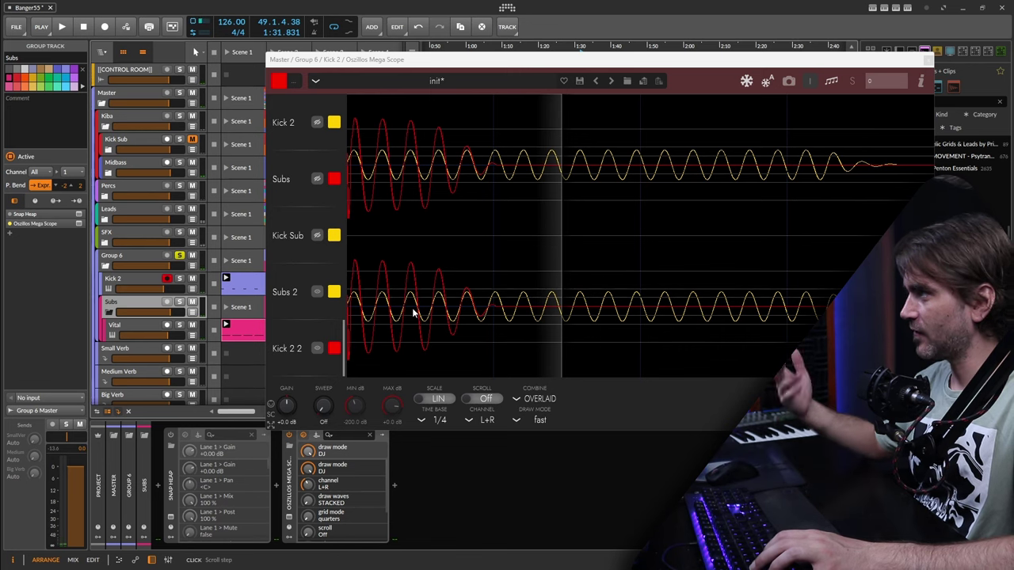
left_click(127, 279)
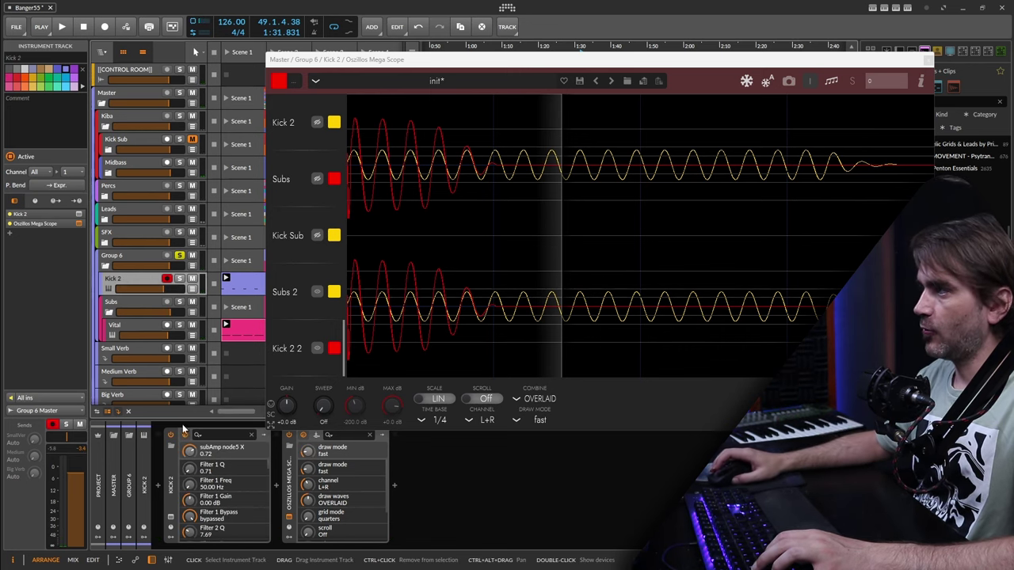
left_click(171, 519)
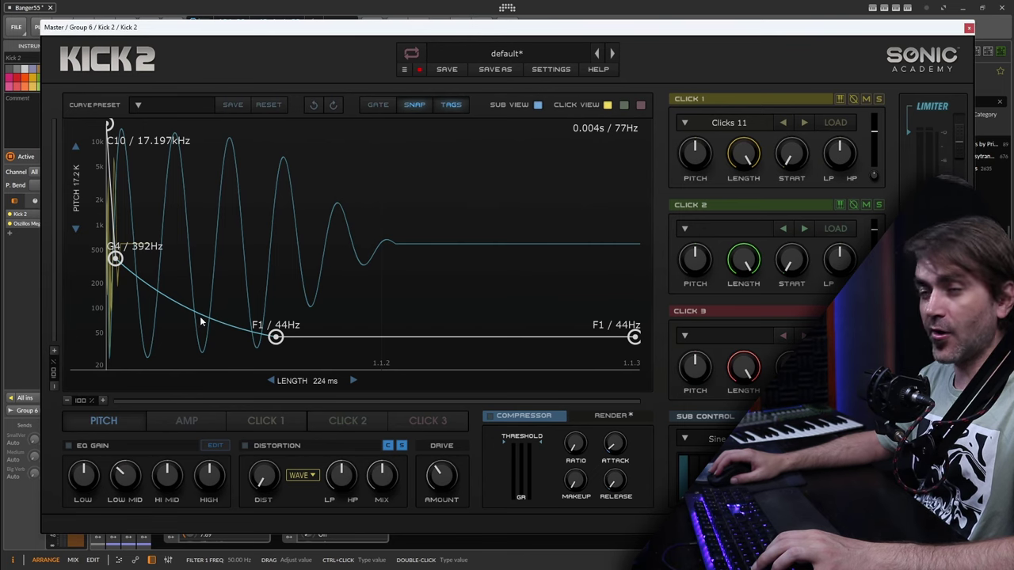
left_click_drag(218, 325, 238, 268)
left_click(968, 29)
key("space")
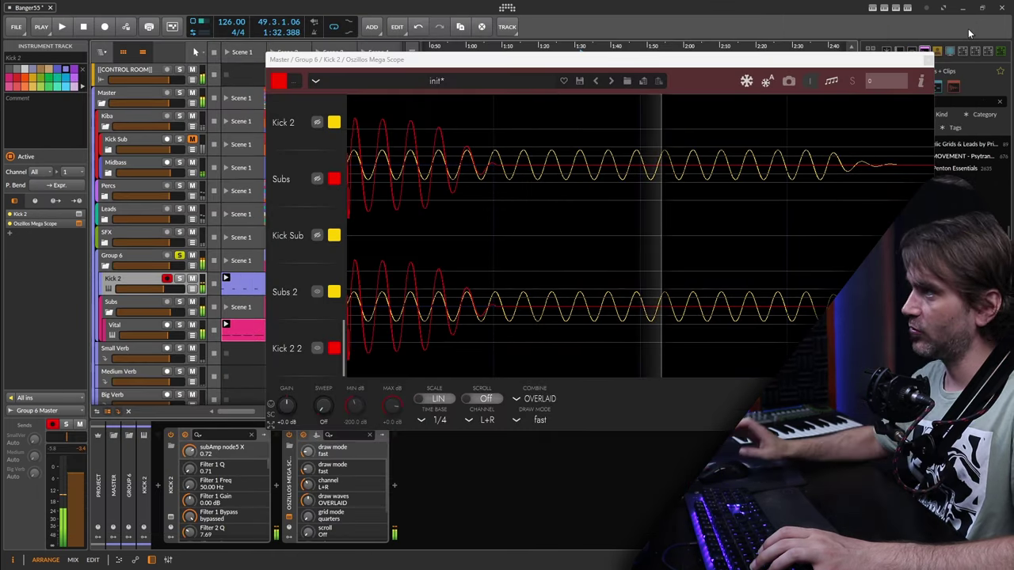
- Examine the oscillator 1 waveform and phase settings in Vital
left_click(145, 322)
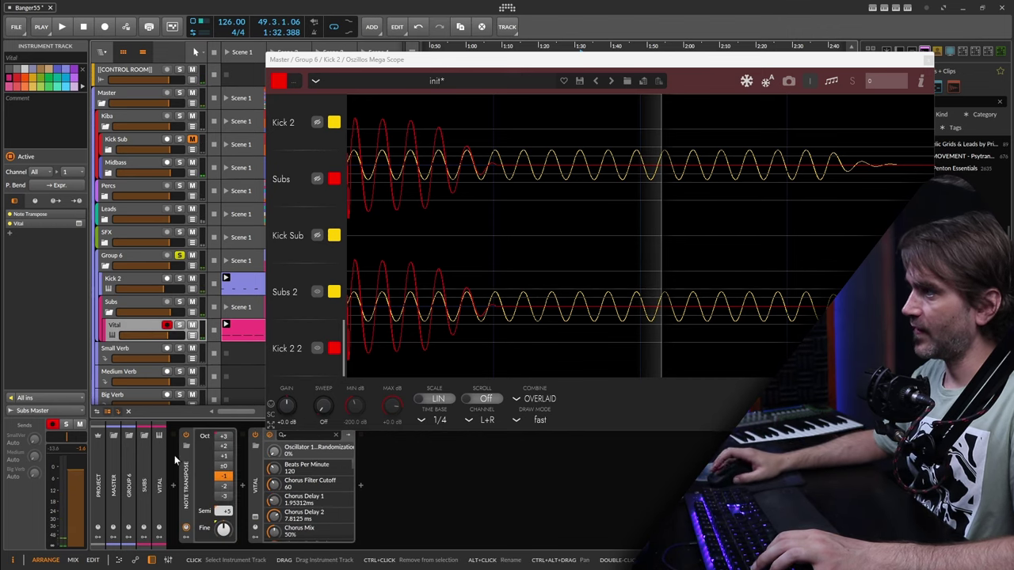
left_click(255, 516)
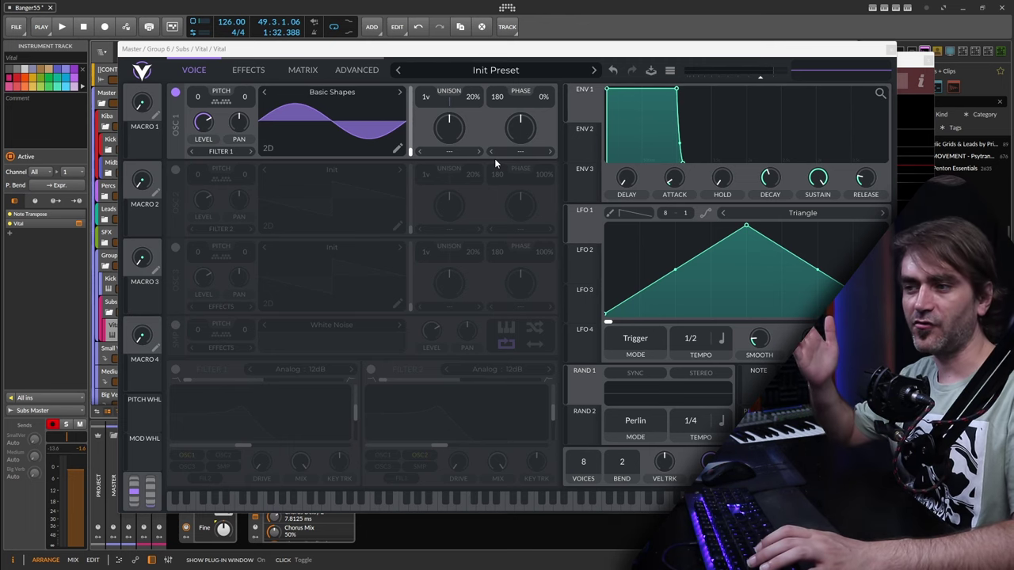
left_click(890, 51)
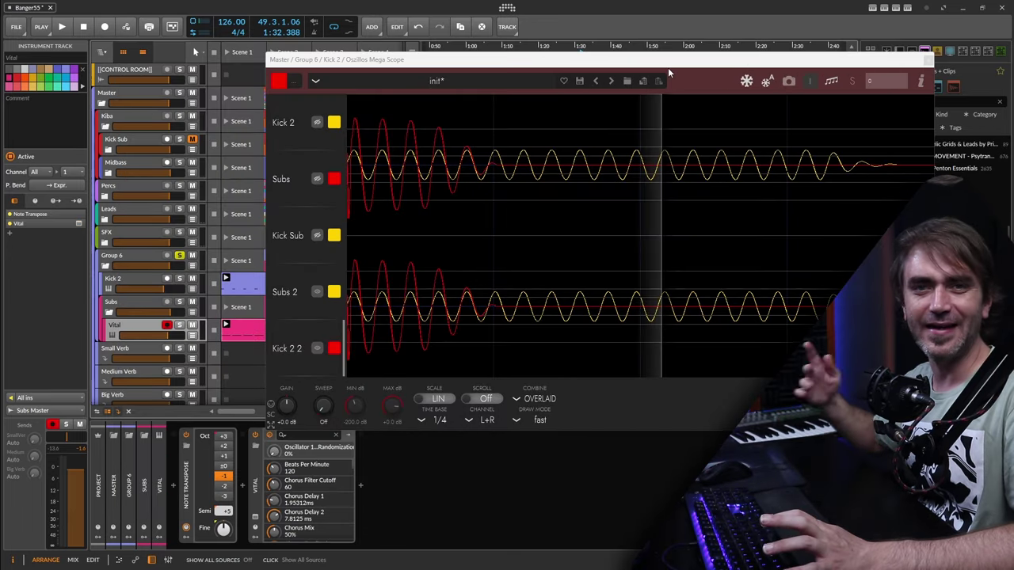
- Raise the Vital track's volume to +0.3 dB and Vital's oscillator 1 level to about 0.64 during playback
key("space")
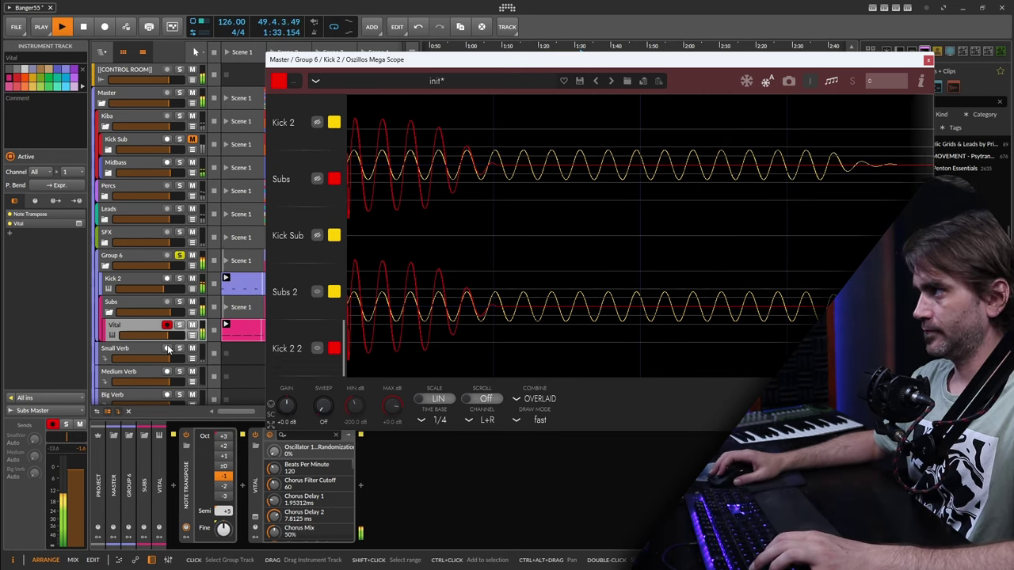
left_click_drag(168, 337, 172, 339)
left_click(253, 517)
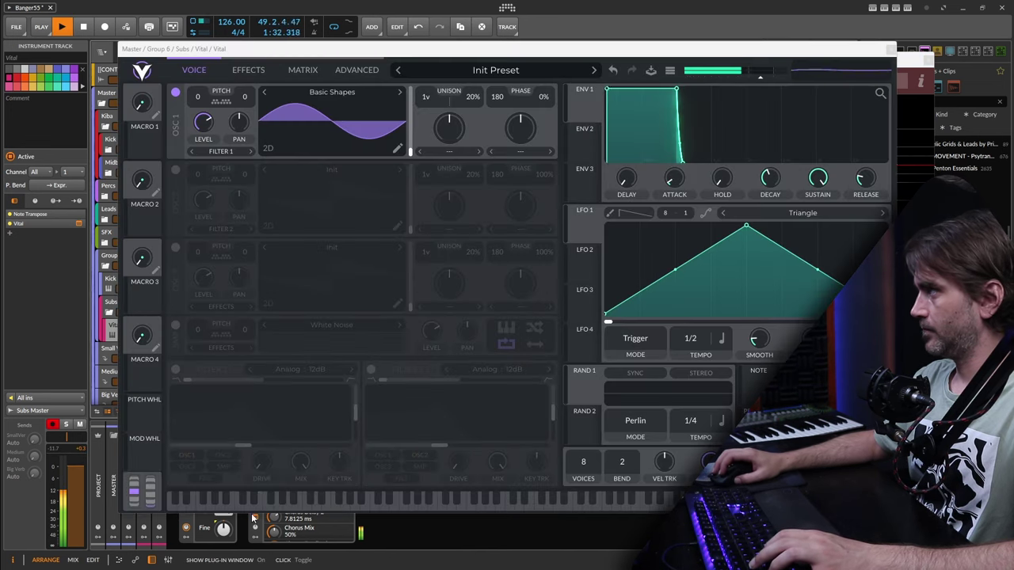
left_click(253, 516)
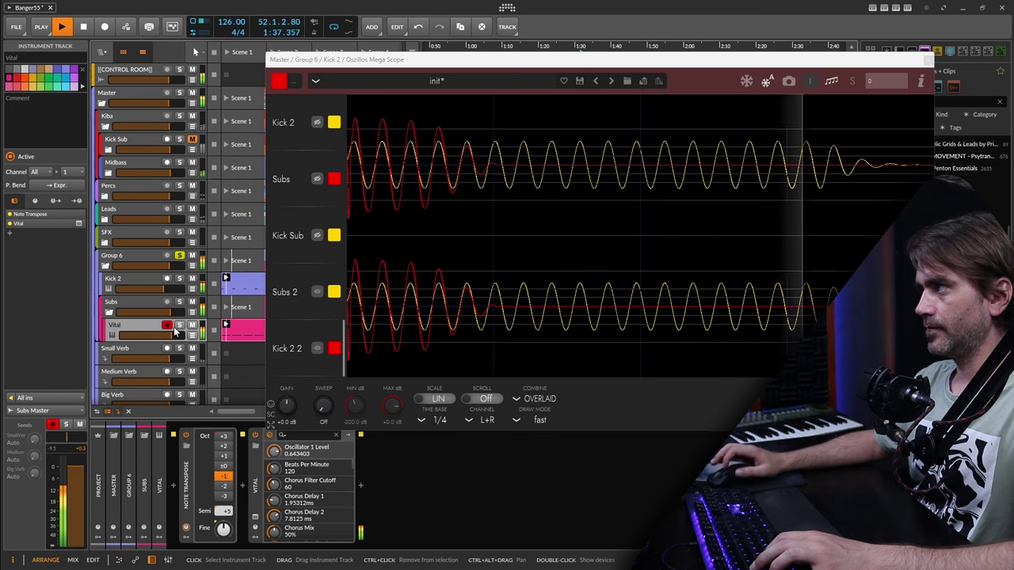
- Re-enable Snap Heap on the Subs group and set the kick scope's combine mode to SUM, comparing it with OVERLAID
left_click(141, 303)
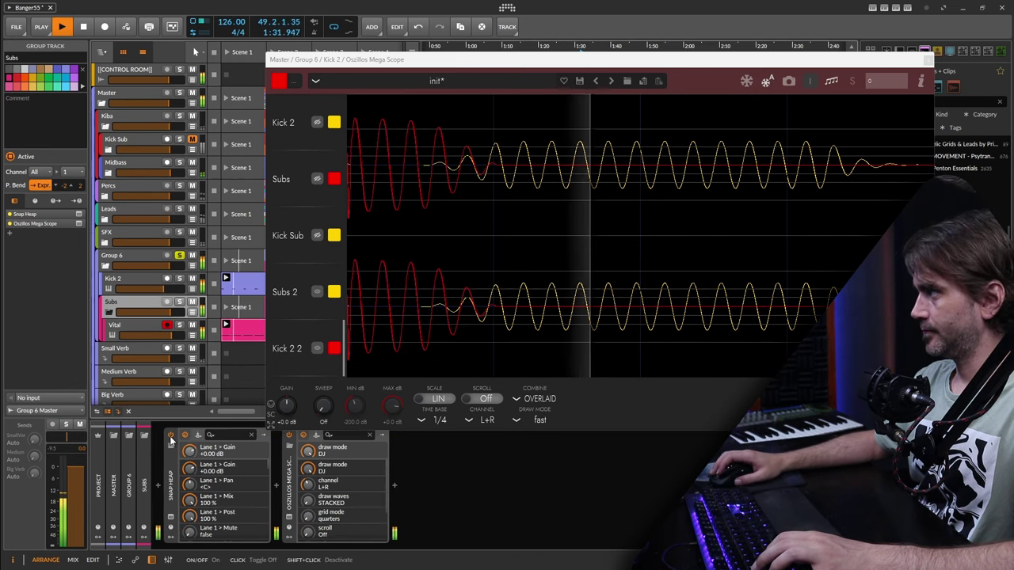
left_click(539, 398)
left_click(533, 372)
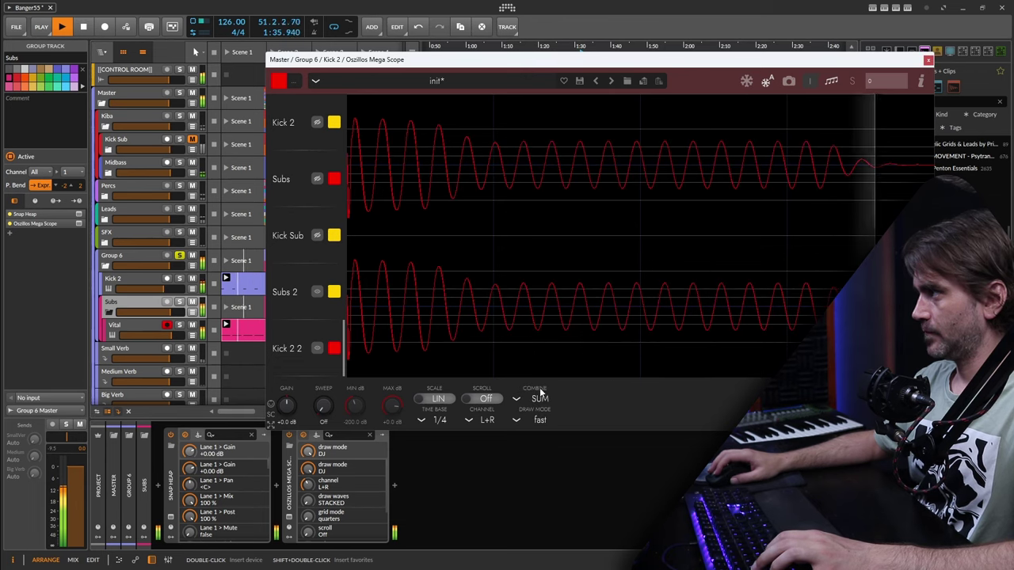
left_click(541, 398)
left_click(543, 381)
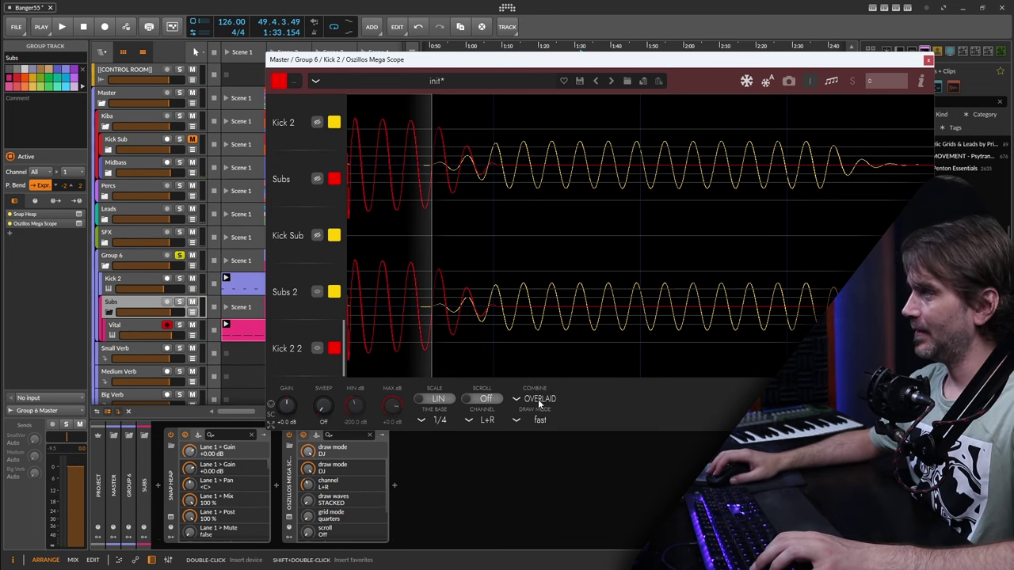
left_click(538, 398)
left_click(534, 372)
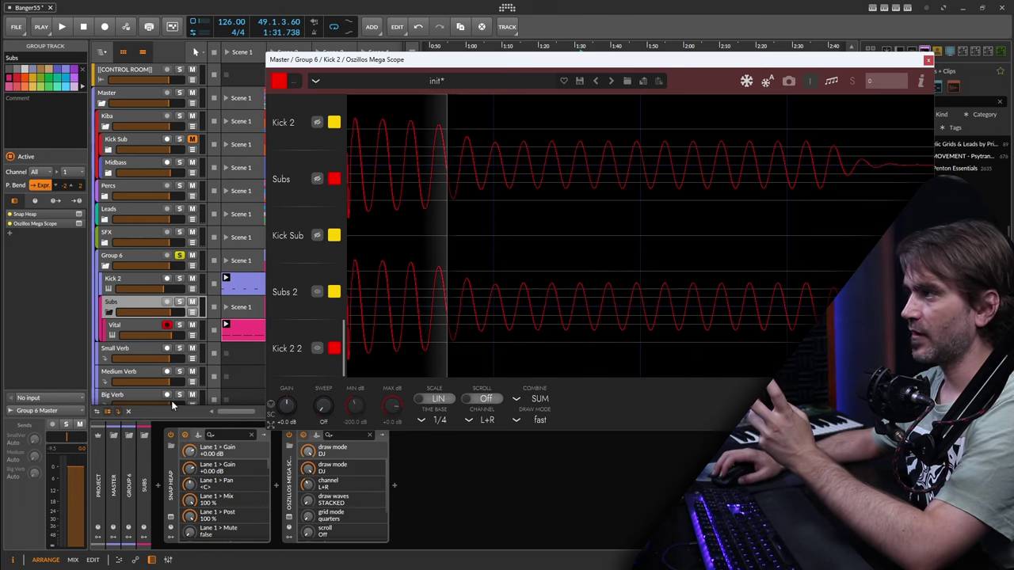
- Set the phase randomization of Vital's oscillator 1 to 100% and play back to watch the kick-to-sub transition on the scope
left_click(130, 327)
left_click(255, 519)
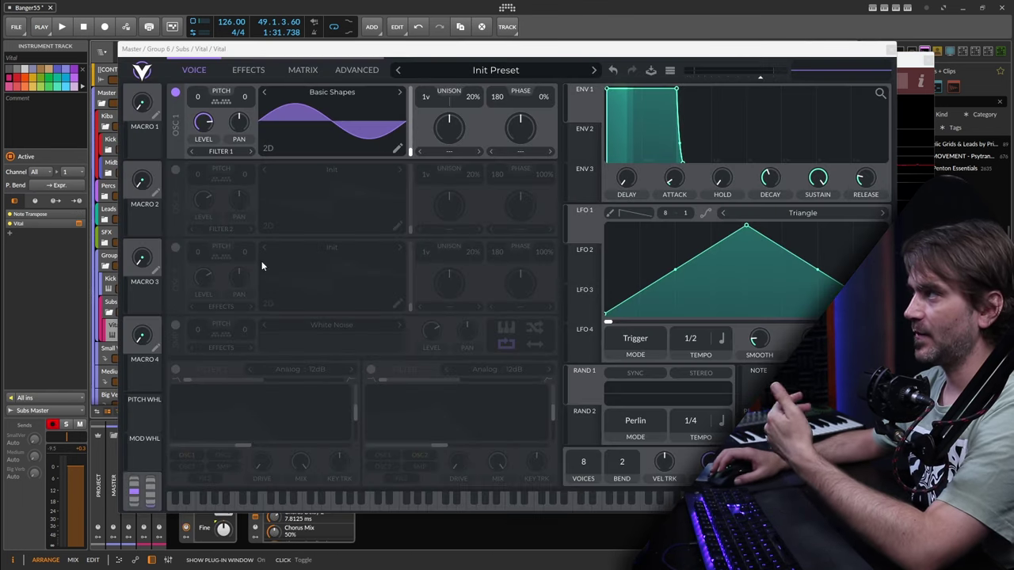
double_click(544, 96)
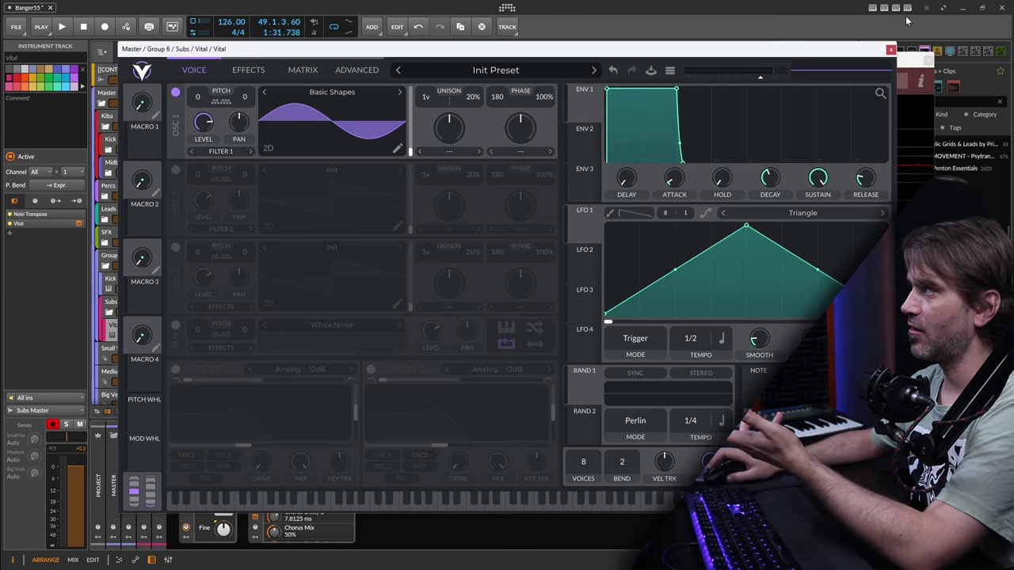
left_click(890, 49)
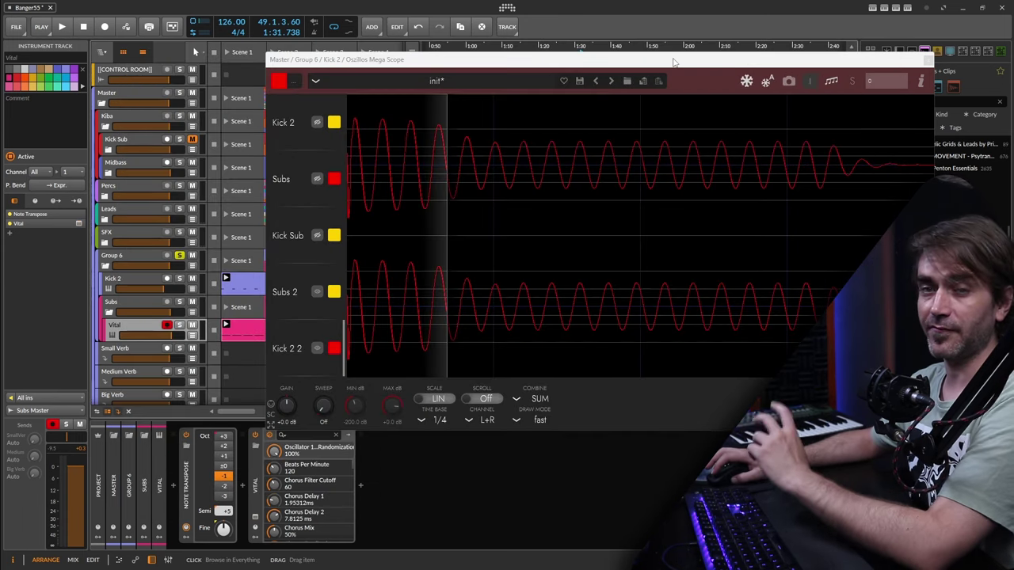
key("space")
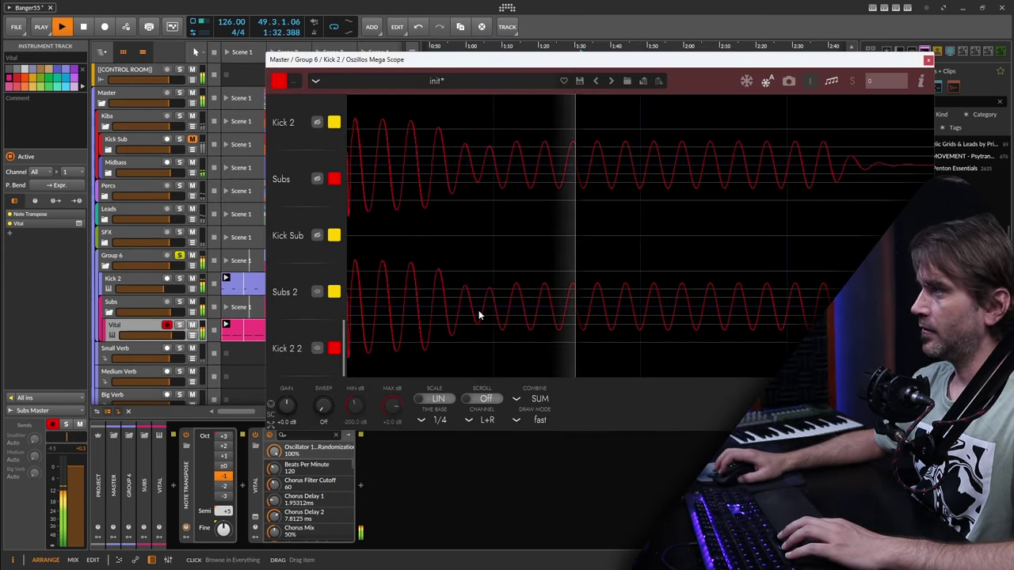
key("space")
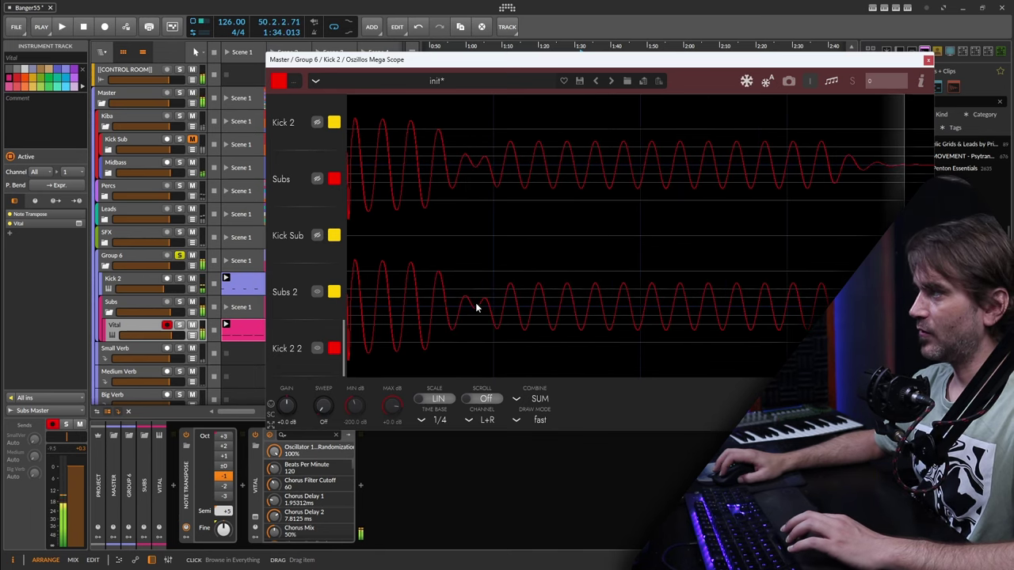
- Set the kick scope's time base to 4/4 and play back to compare the transitions of successive kicks
left_click(421, 420)
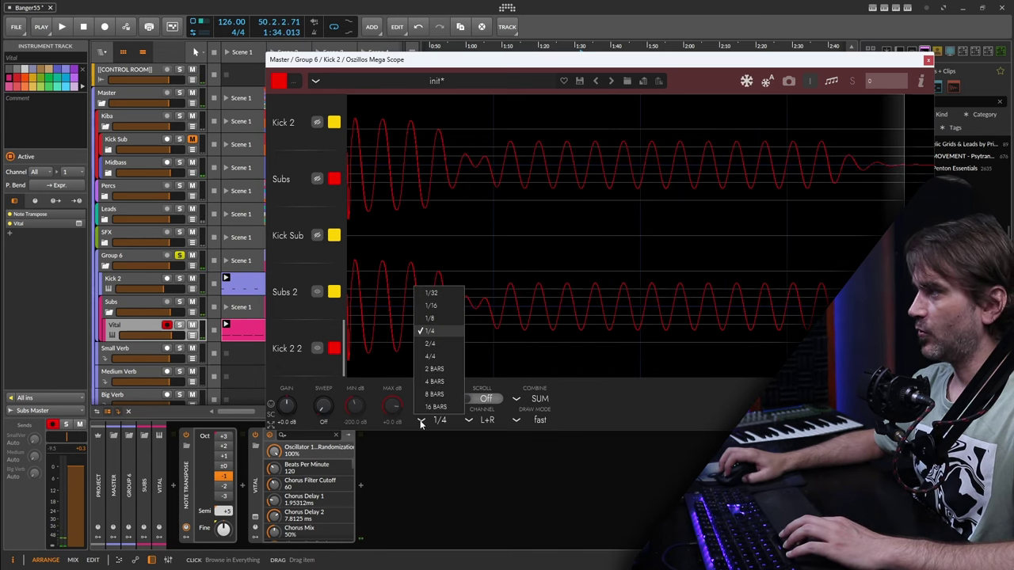
left_click(434, 356)
key("space")
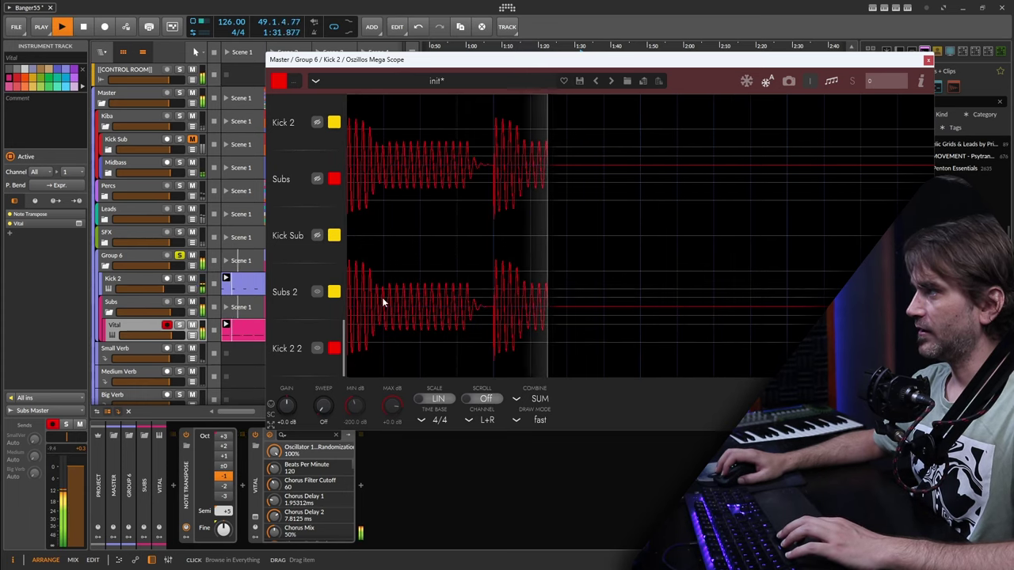
key("space")
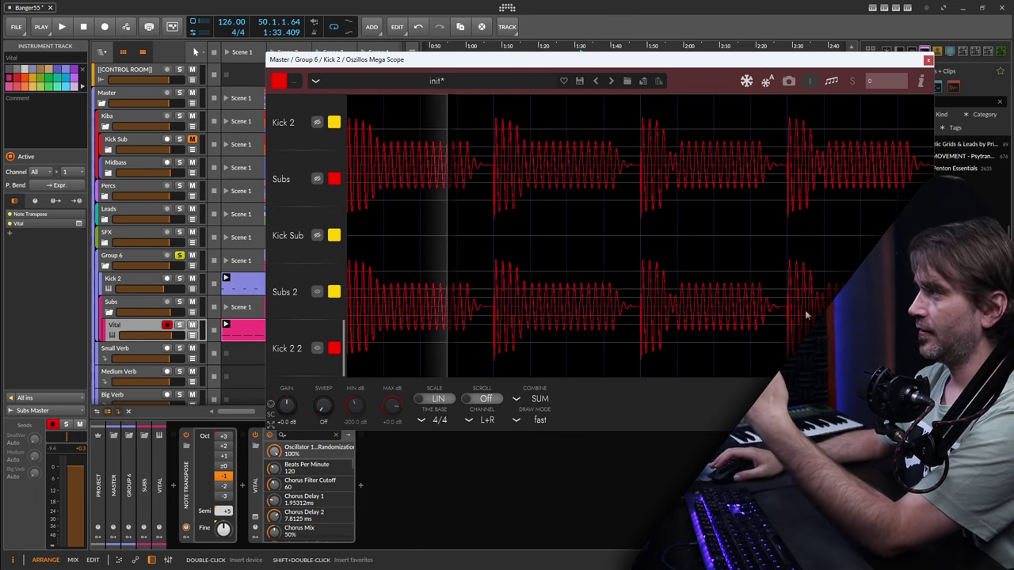
- Set the phase randomization of Vital's oscillator 1 to 0% and play back to check the transitions on the scope
left_click(256, 519)
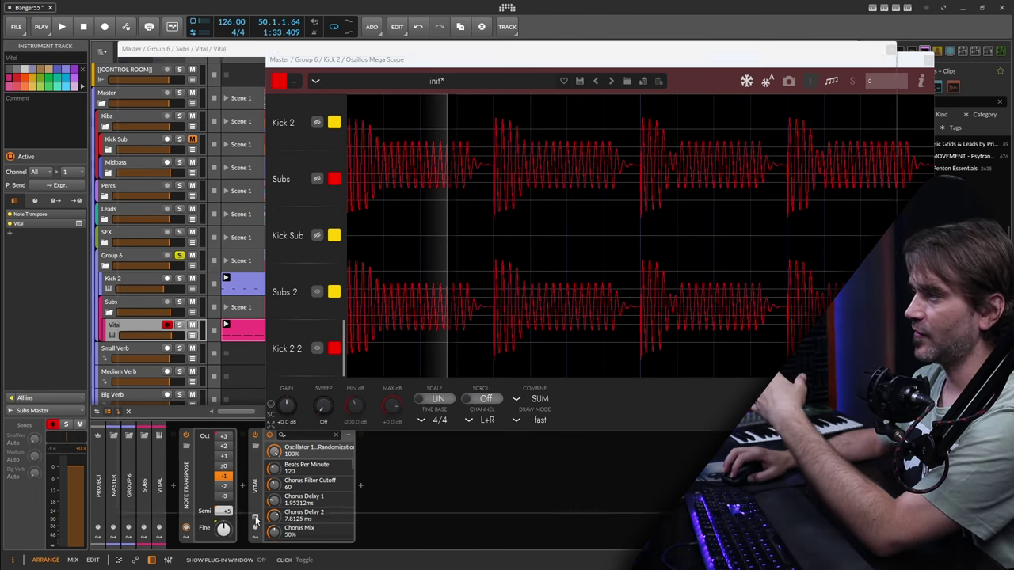
left_click_drag(539, 96, 524, 342)
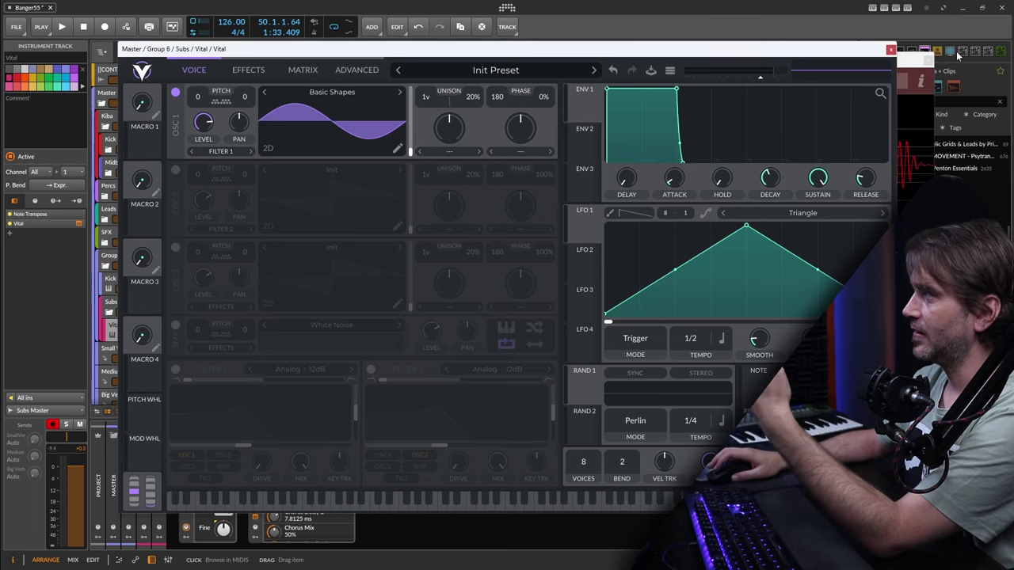
left_click(890, 49)
left_click(529, 62)
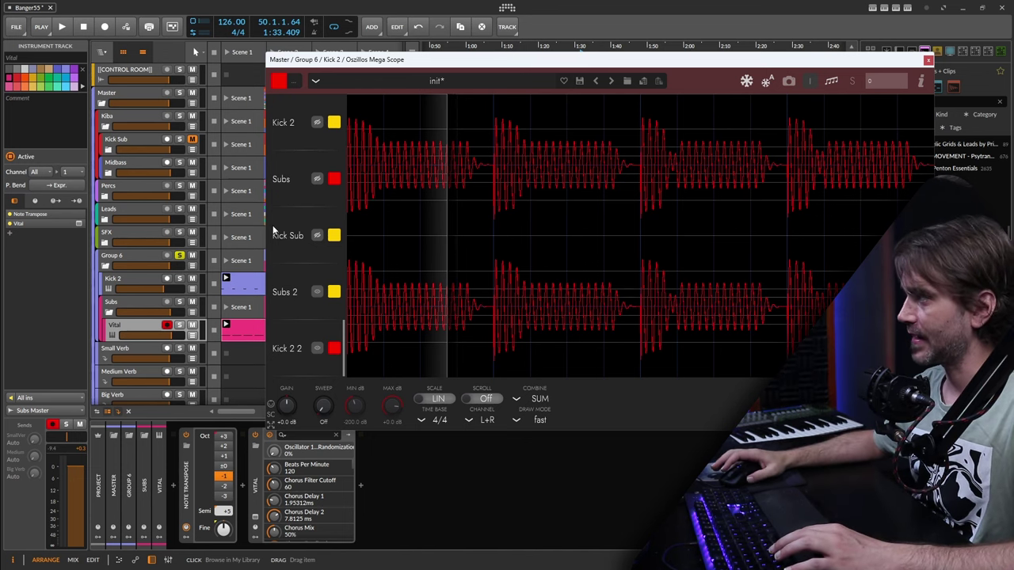
key("space")
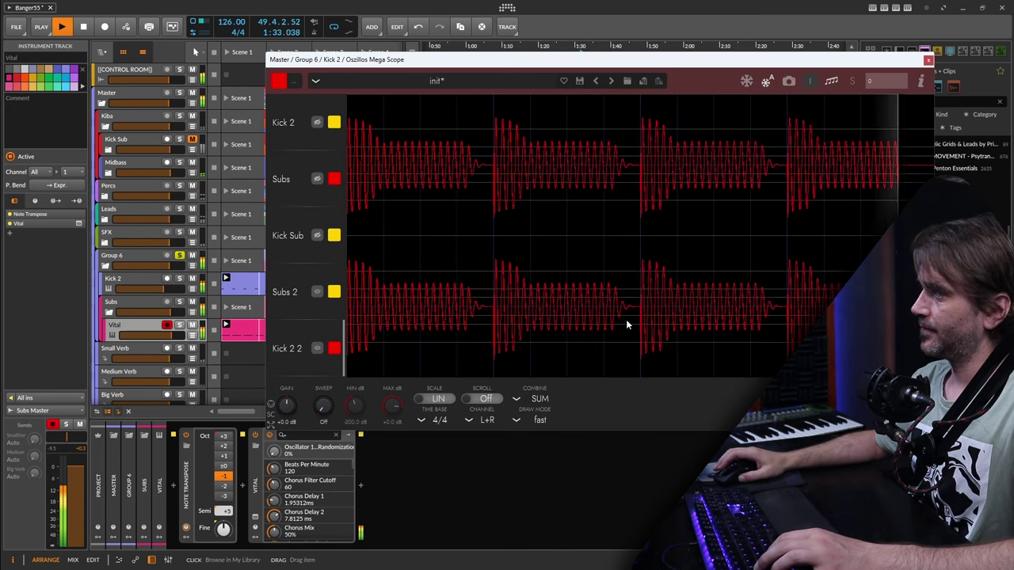
key("space")
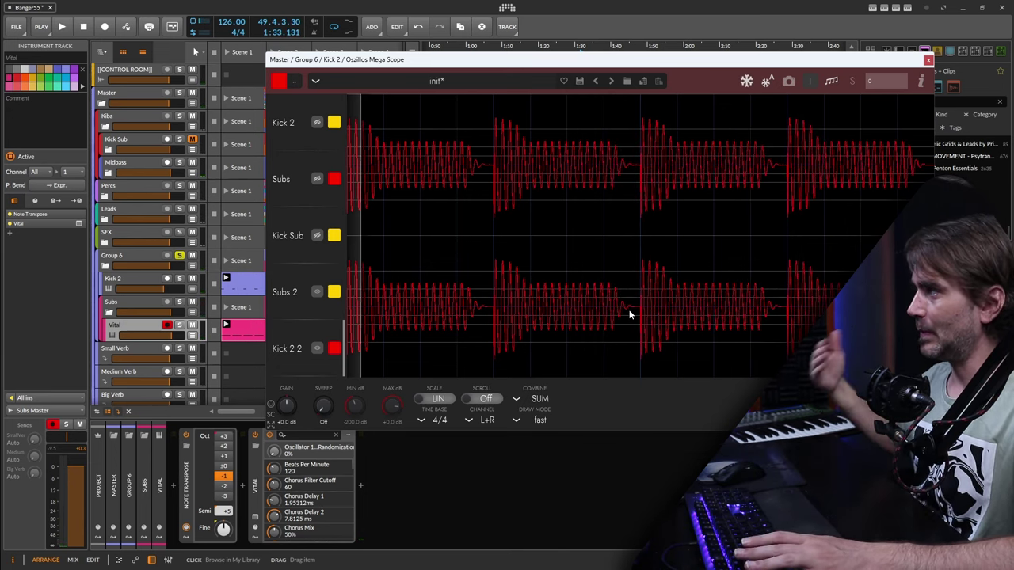
key("space")
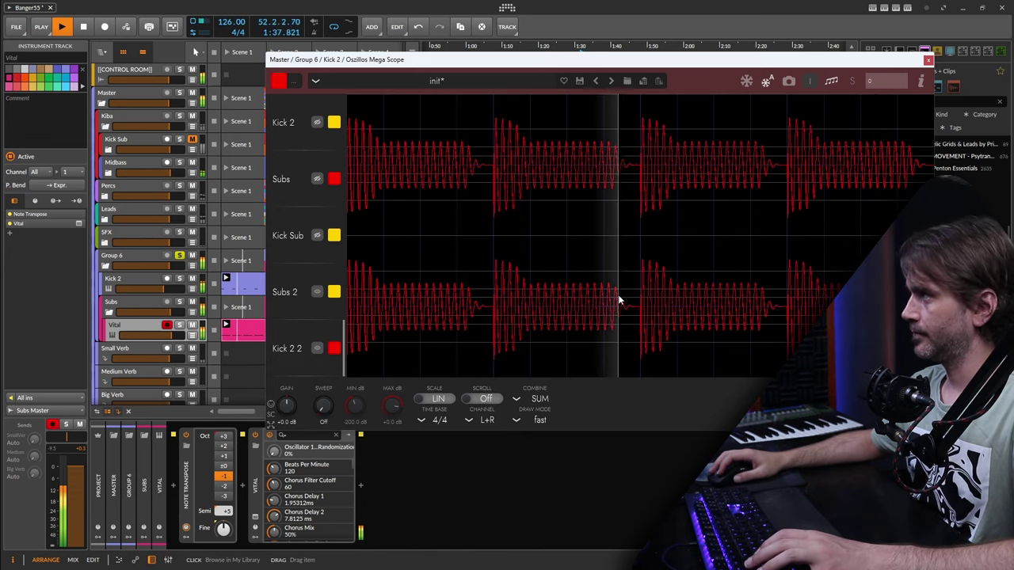
key("space")
- Open the Vital clip's notes during a playback check, and insert a Tool device after Kick 2 on the Kick 2 track
double_click(251, 336)
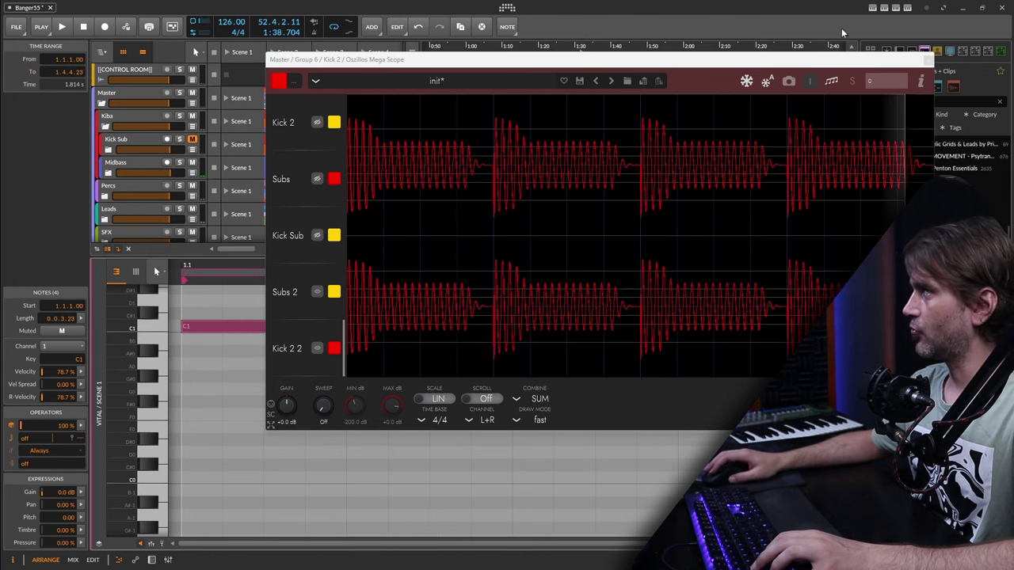
key("space")
key("space")
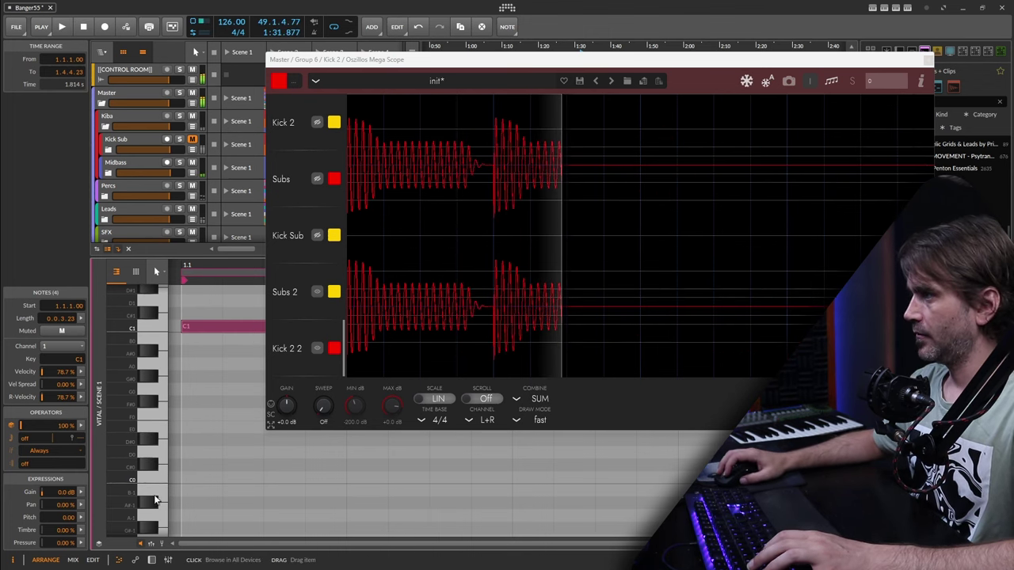
key("d")
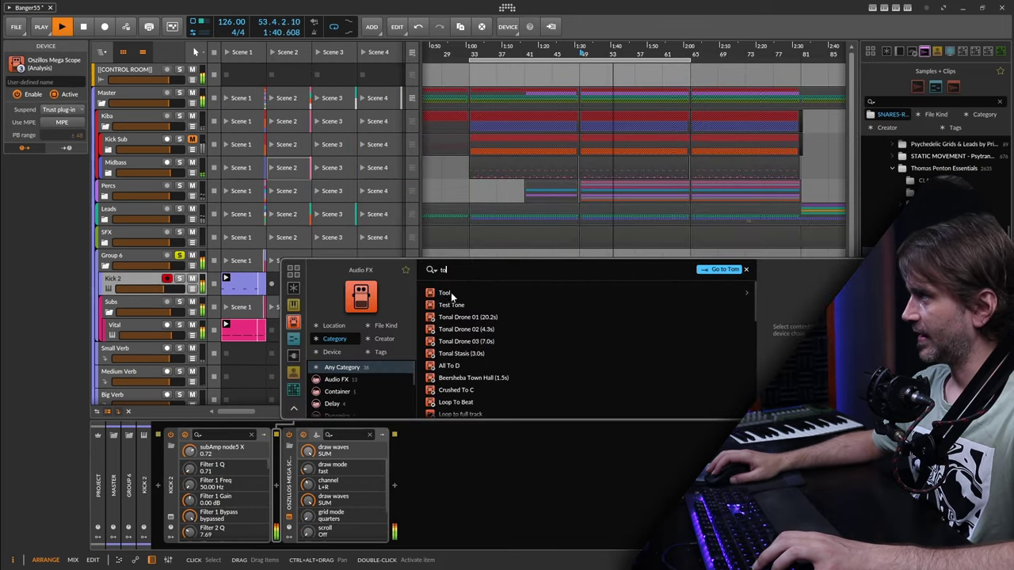
key("Return")
- Lower the Vital track's volume to -2.7 dB while checking the sub level on the scope
left_click(168, 335)
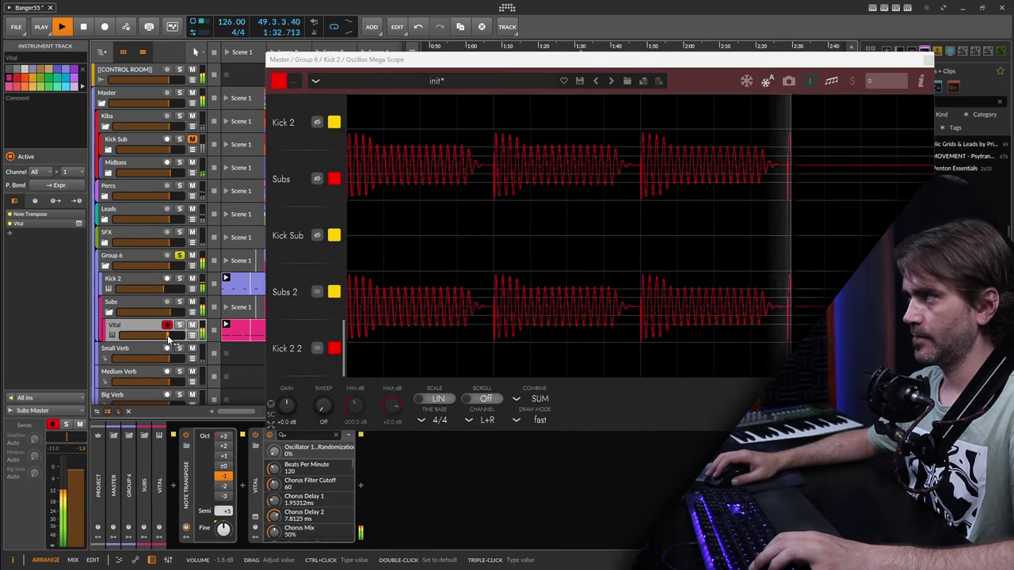
key("space")
key("space")
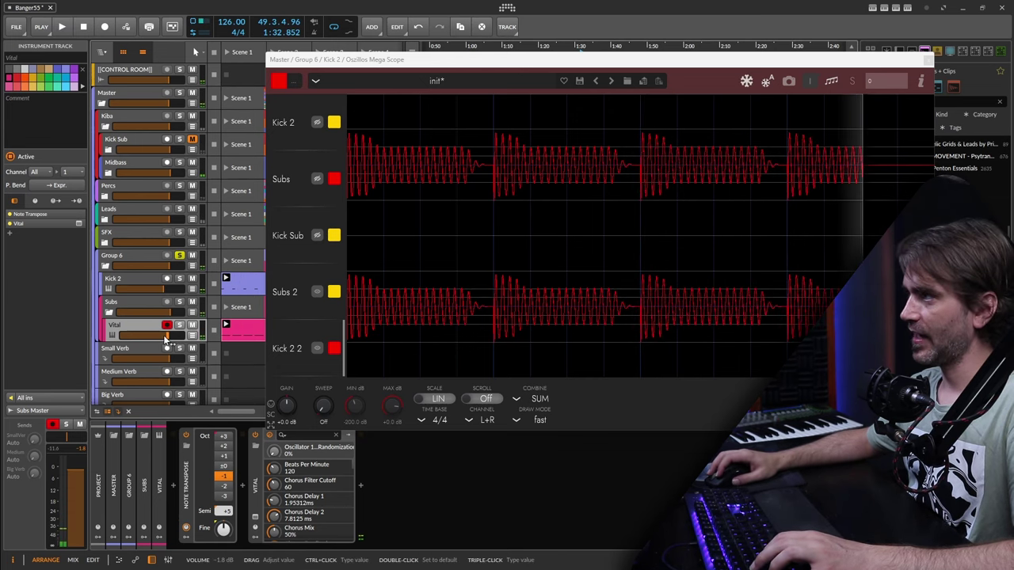
left_click_drag(166, 339, 166, 342)
- Collapse Group 6 and examine the device chain on the Kick Sub group
left_click(133, 255)
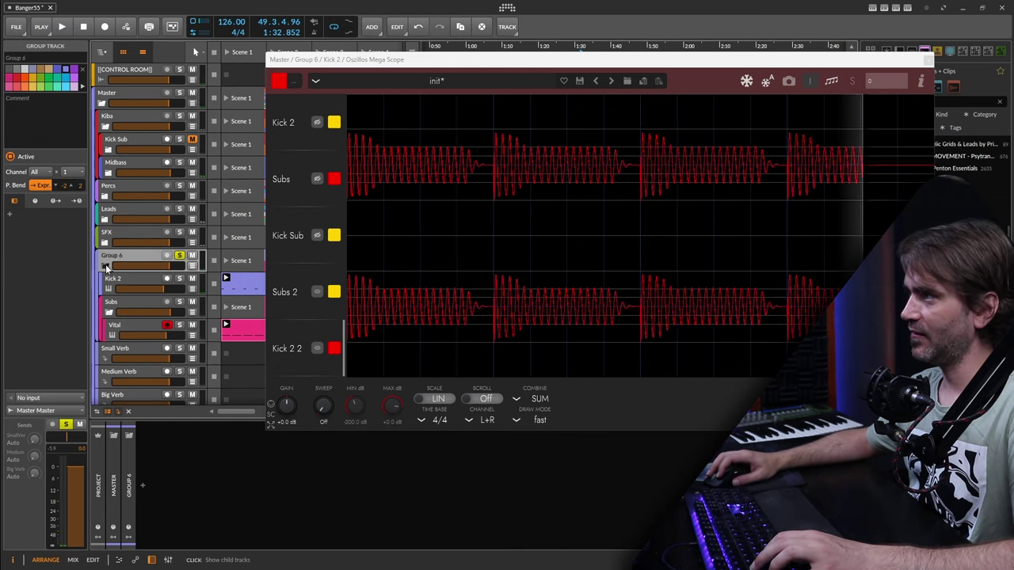
left_click(104, 265)
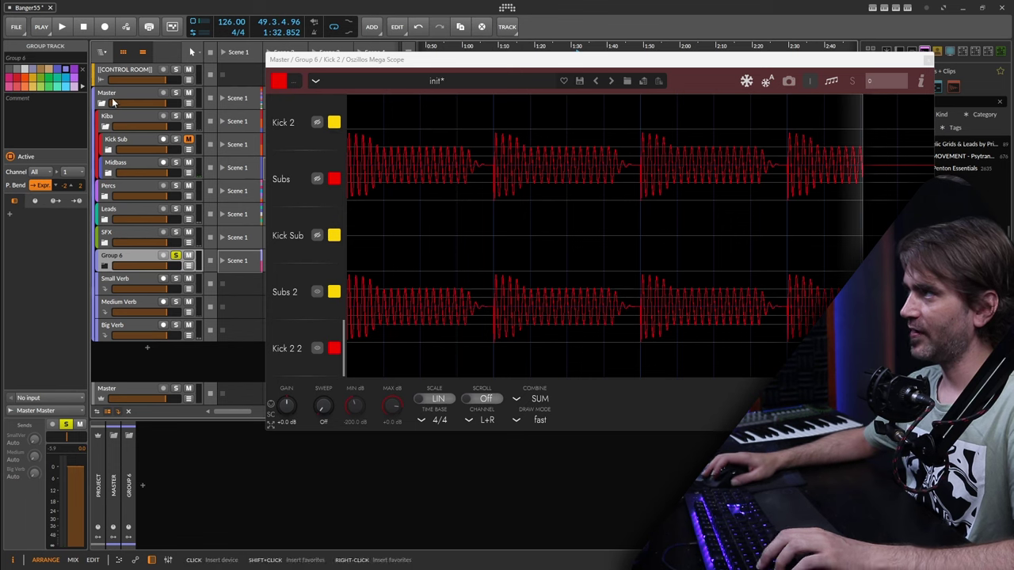
left_click(119, 120)
left_click(133, 157)
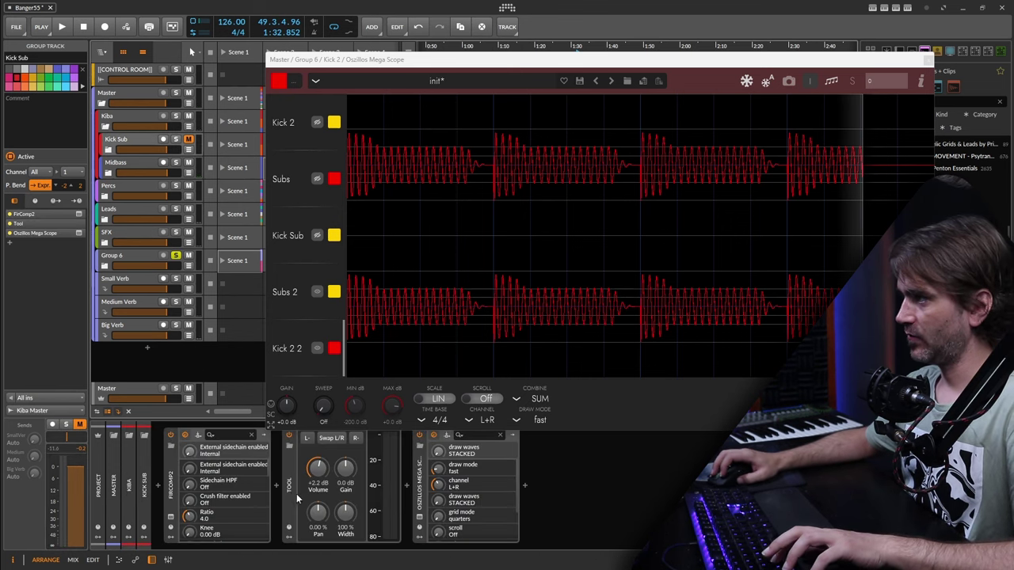
- Insert a Distortion device on Group 6 and set its Wet Gain to -12.4 dB during playback
left_click(113, 255)
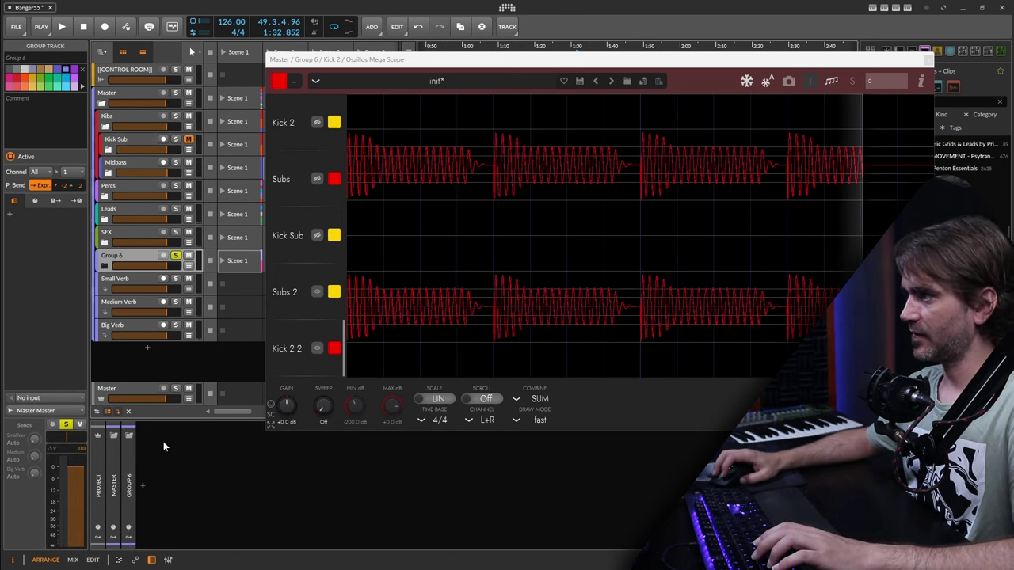
left_click(144, 486)
type("did")
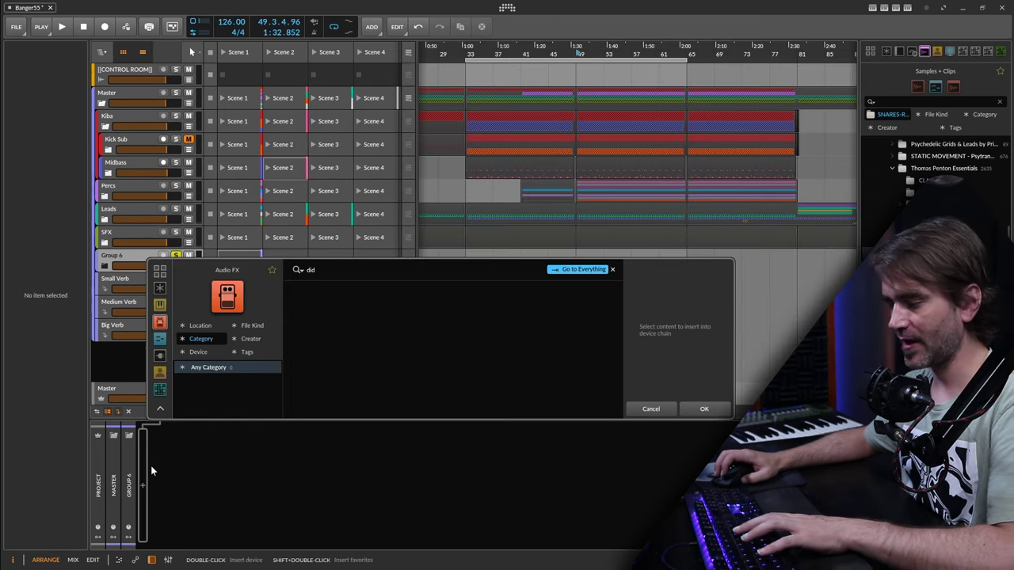
key("Return")
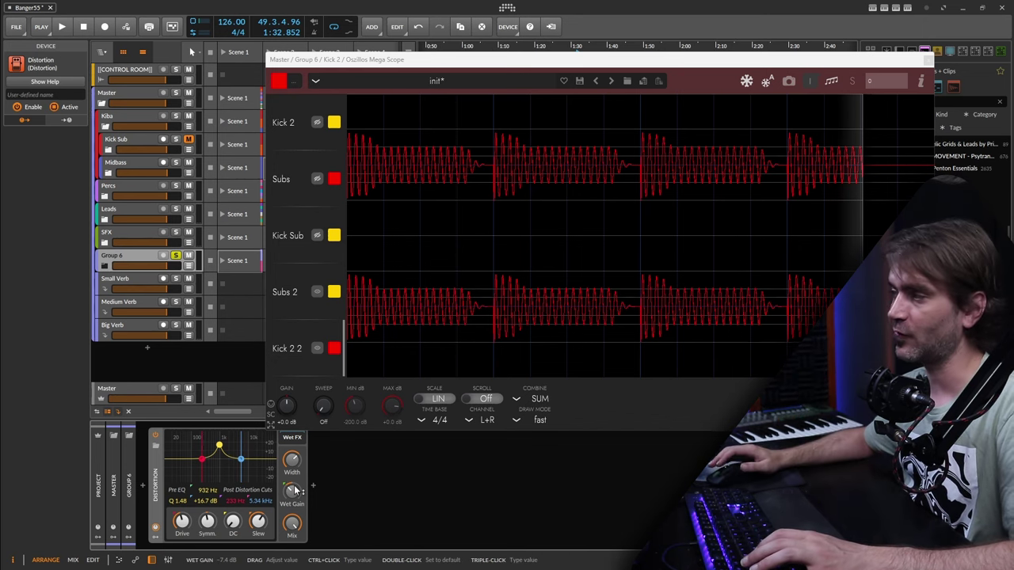
key("space")
left_click_drag(290, 491, 290, 507)
key("space")
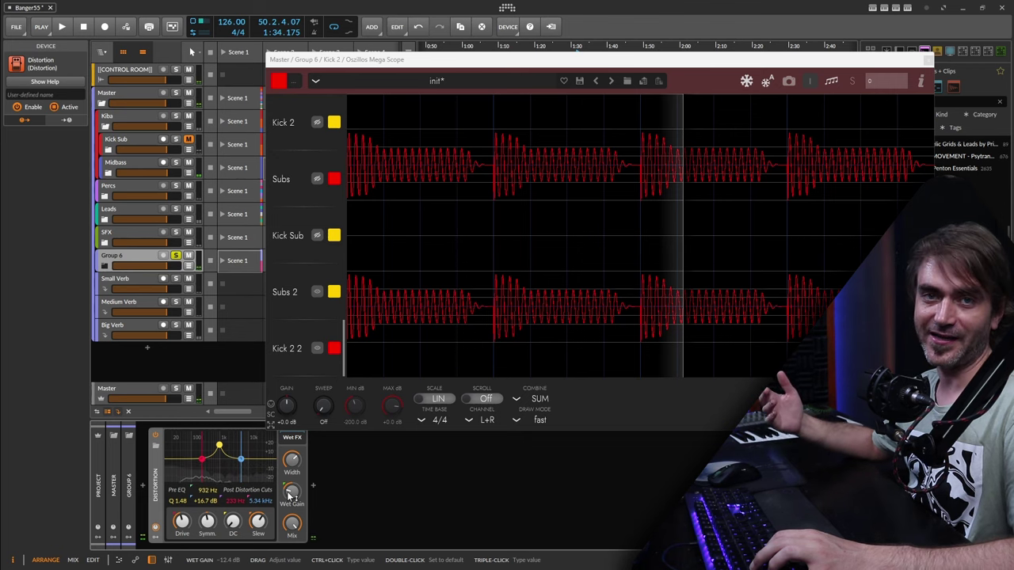
- Move the scope window and reduce its height so the Vital clip's note editor is uncovered
key("space")
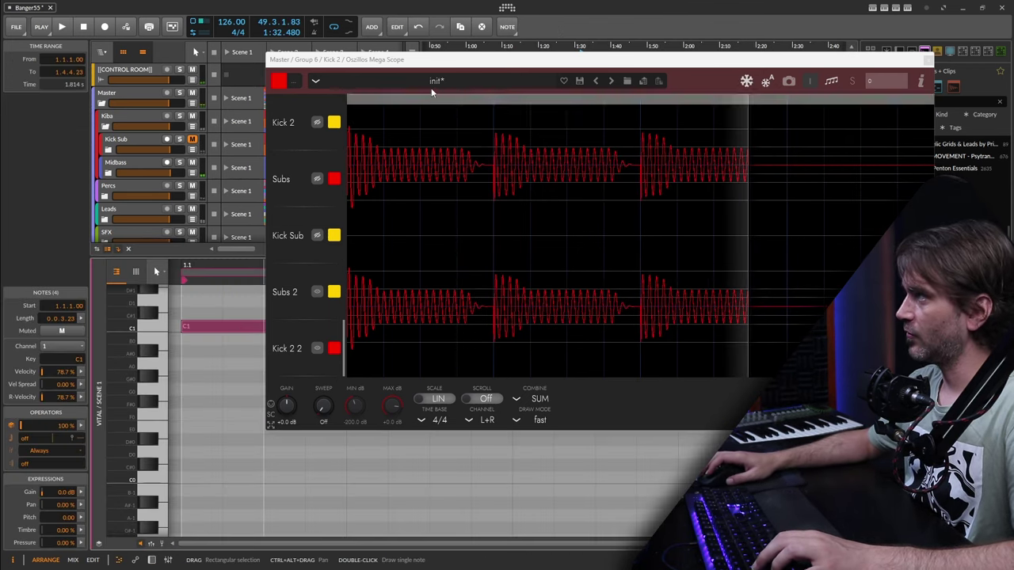
left_click_drag(435, 62, 325, 33)
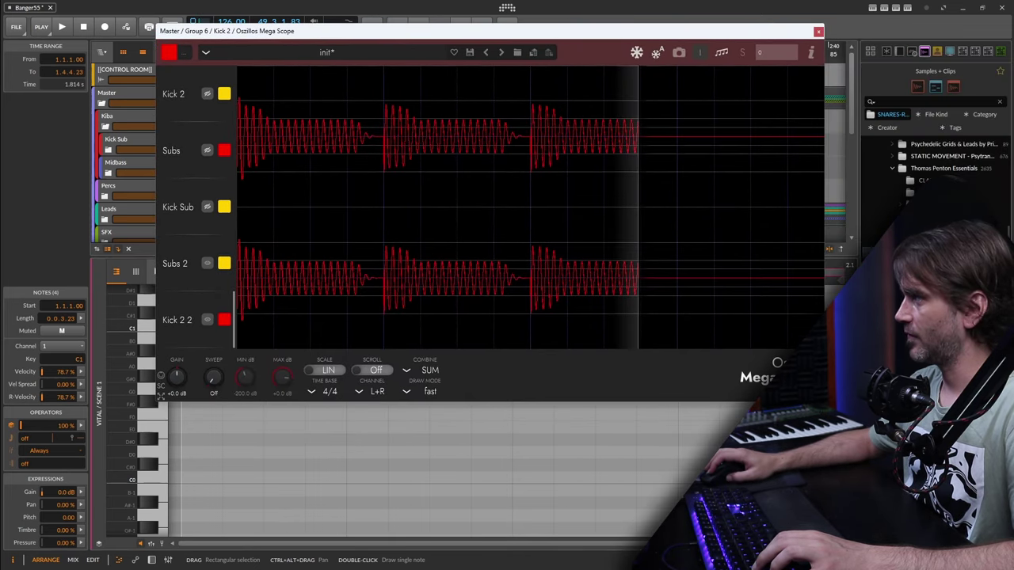
left_click_drag(823, 401, 868, 223)
- Shorten all four C1 notes in the Vital clip to a length of 0.0.2.00 and play back the result
left_click_drag(224, 299, 806, 392)
left_click_drag(314, 328, 265, 328)
left_click(303, 361)
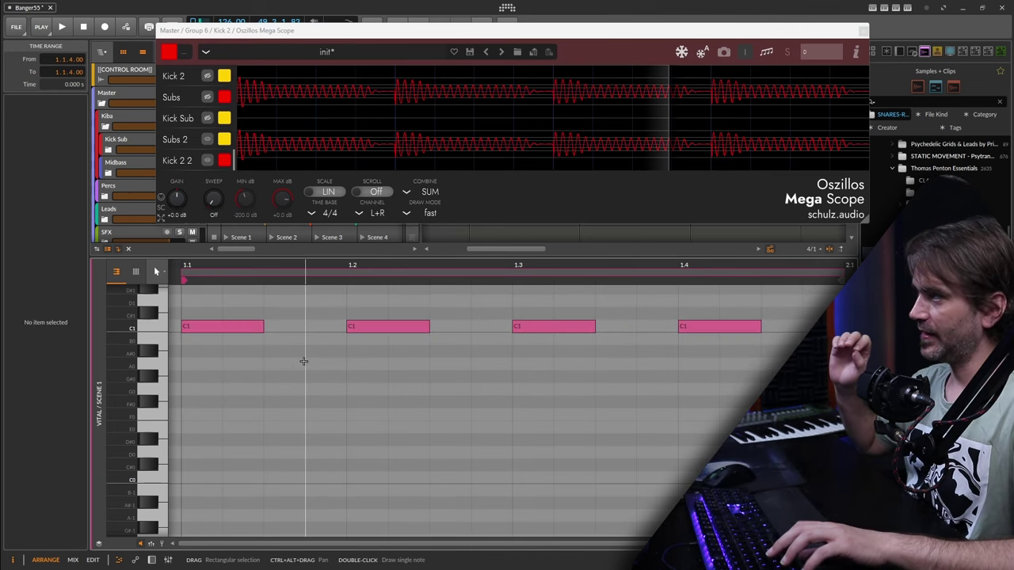
left_click(346, 356)
scroll(288, 369, "up", 1)
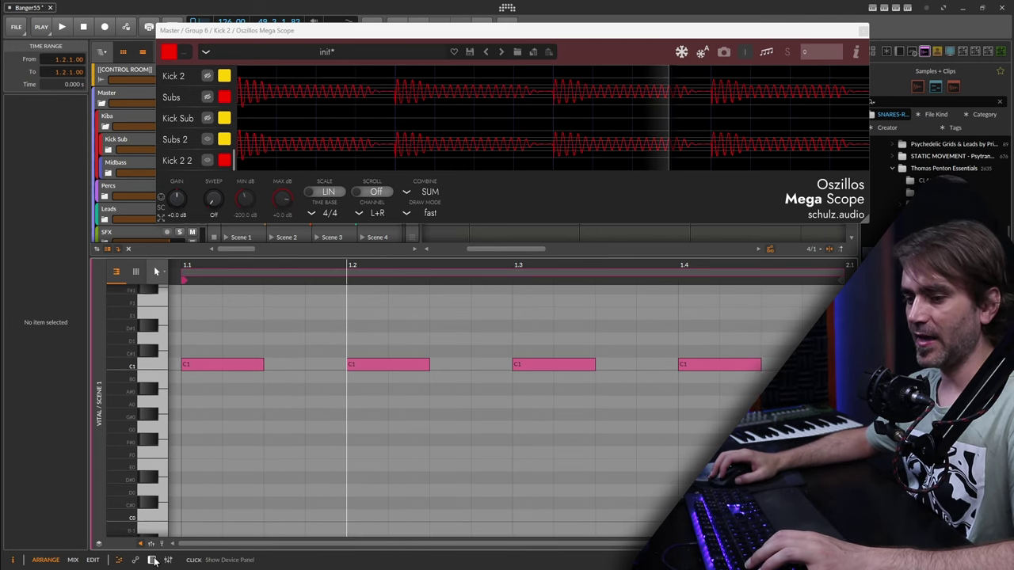
key("space")
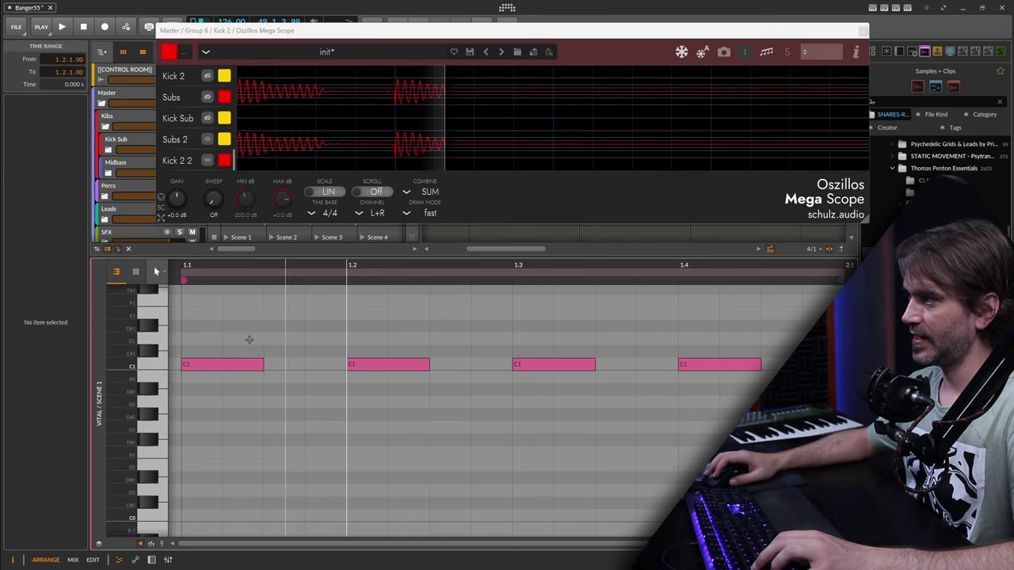
- Show the device chain, duplicate the Vital track inside the Subs group, and select the duplicate's Scene 1 clip
left_click(152, 561)
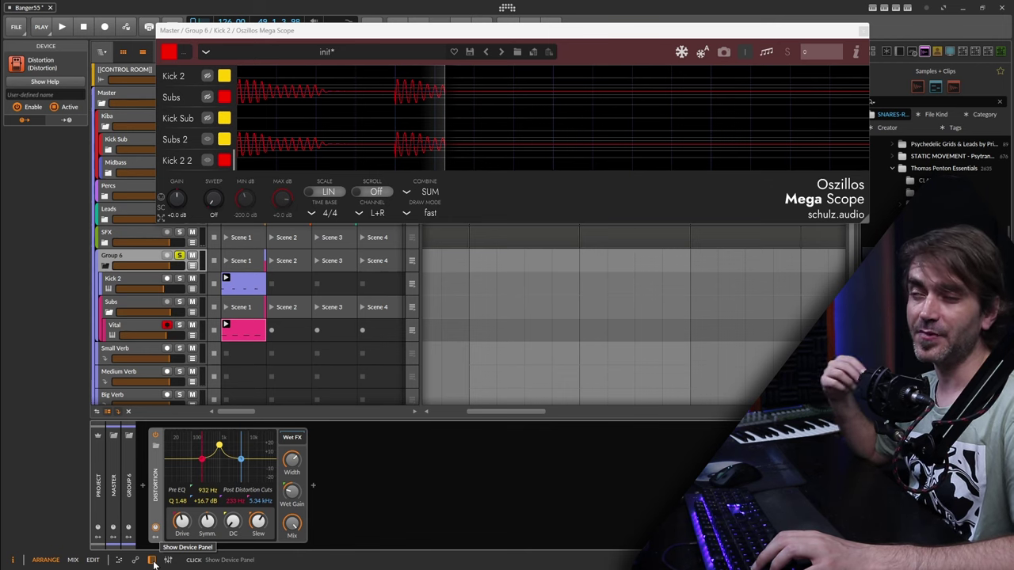
left_click(145, 327)
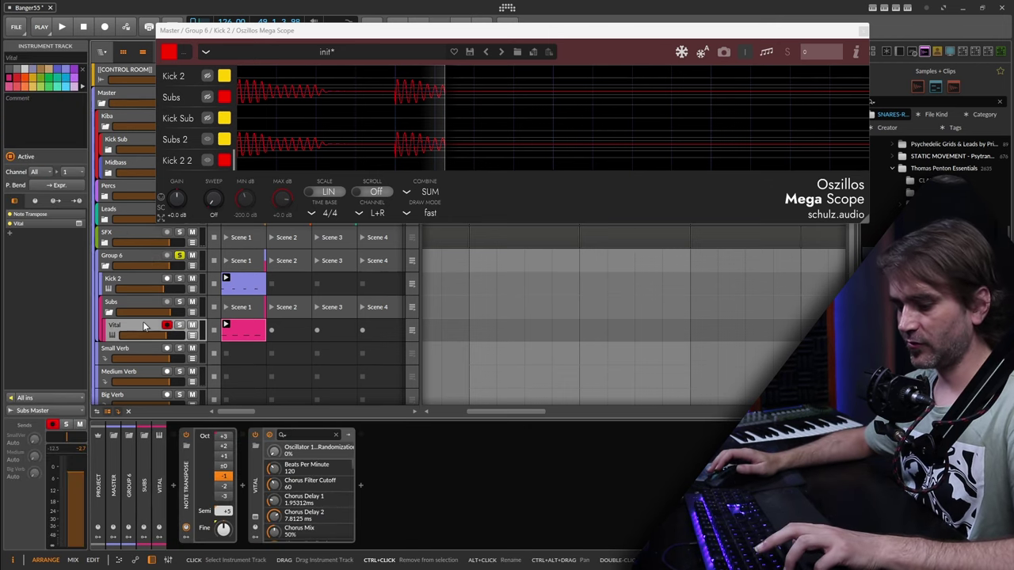
key("ctrl+d")
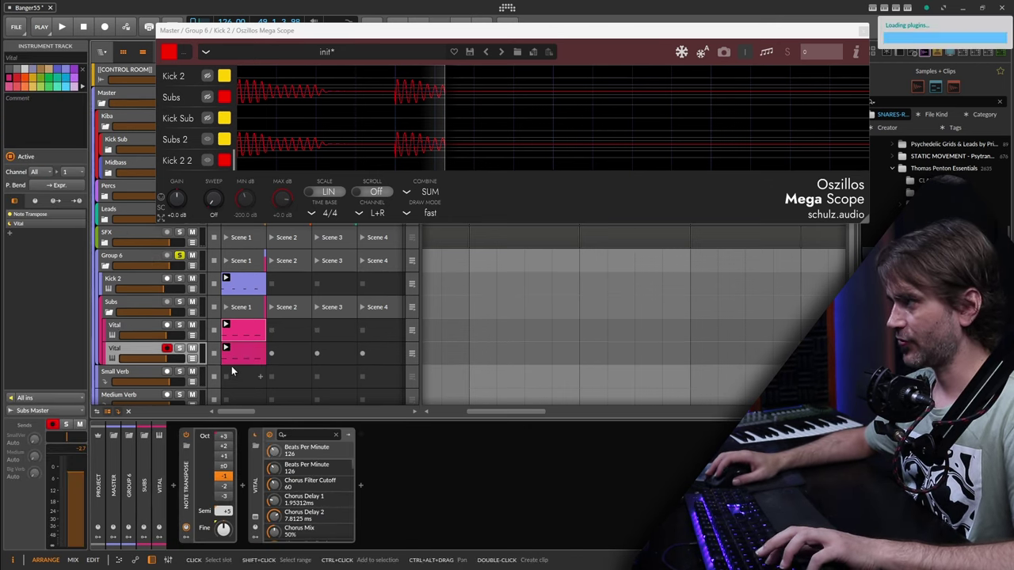
left_click(242, 351)
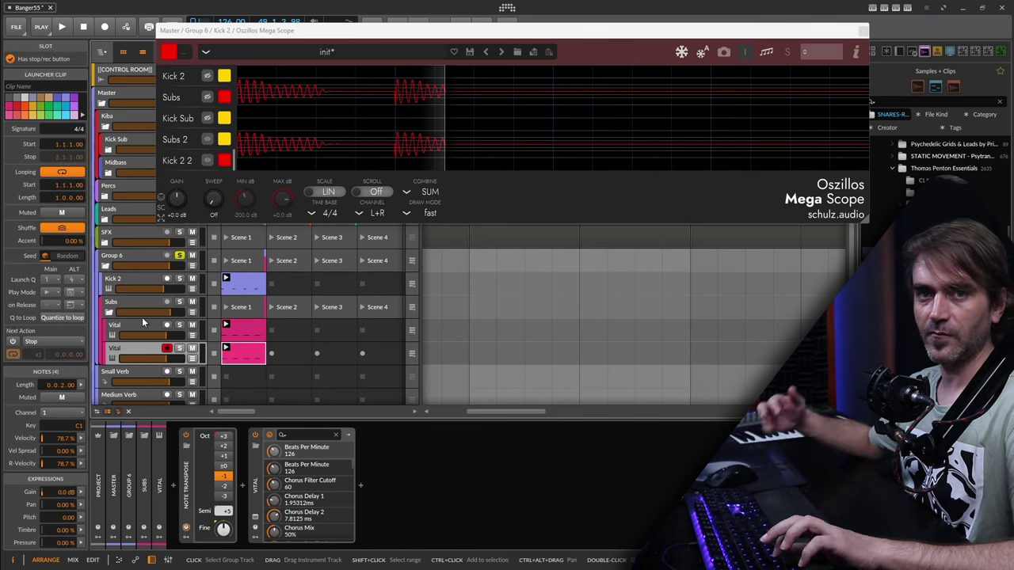
- In the duplicate Vital clip, delete the first and third C1 notes and move the second to start at 1.2.3.00
double_click(241, 353)
double_click(251, 325)
key("Right")
key("Right")
double_click(555, 326)
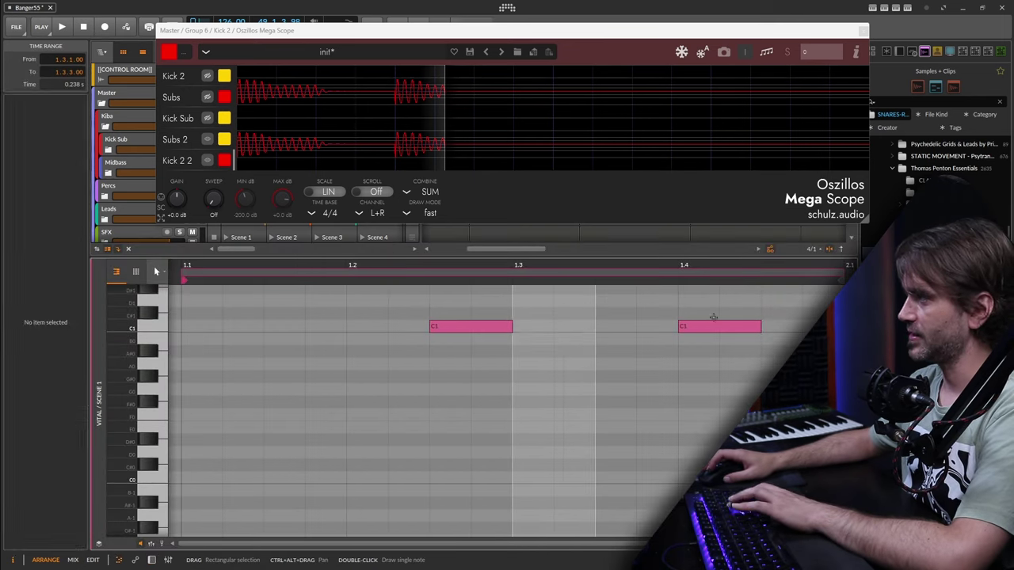
- Move the last C1 note to start at 1.4.3.00 and play back the offbeat pattern
left_click(715, 324)
key("Right")
key("Right")
key("Left")
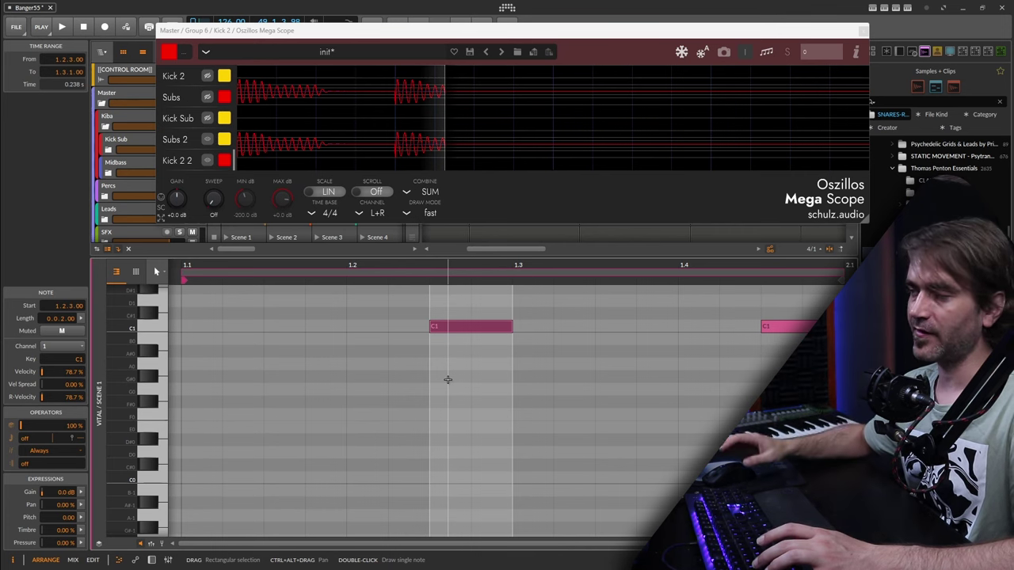
left_click_drag(445, 301, 451, 326)
key("space")
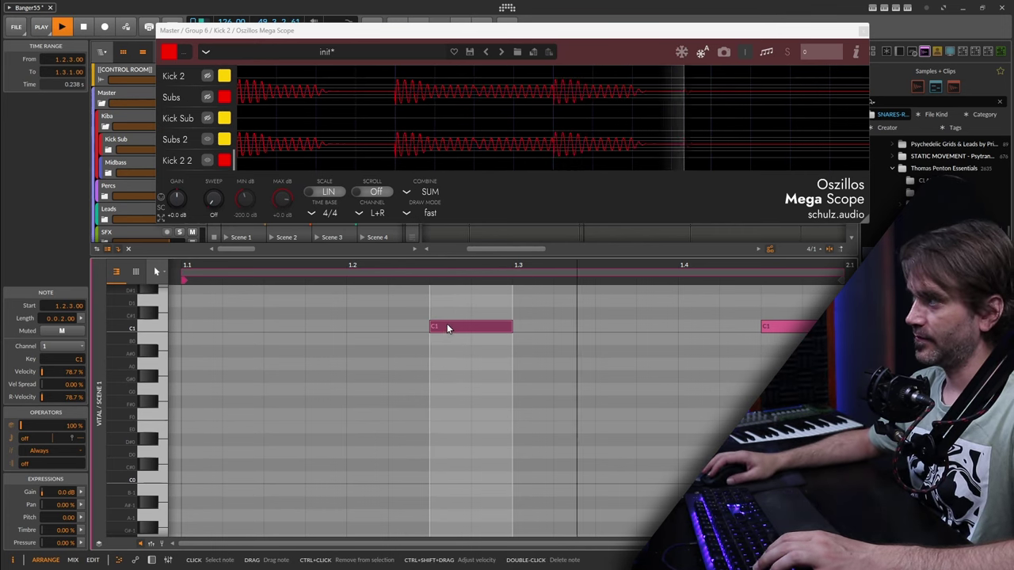
key("space")
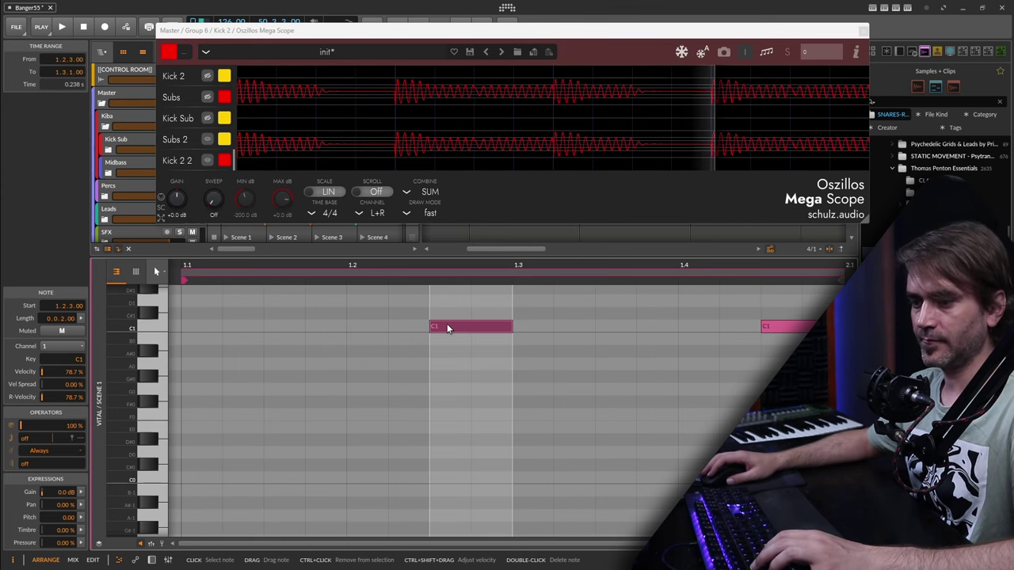
- Check the device chains of Group 6 and the Subs group, and listen to the pattern against the scope
left_click(152, 560)
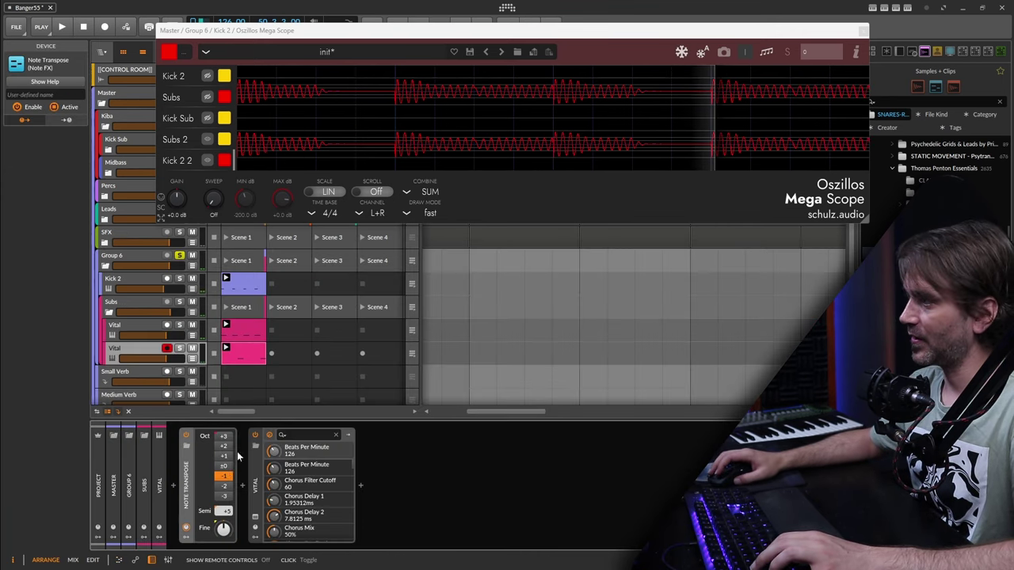
left_click(127, 305)
left_click(135, 255)
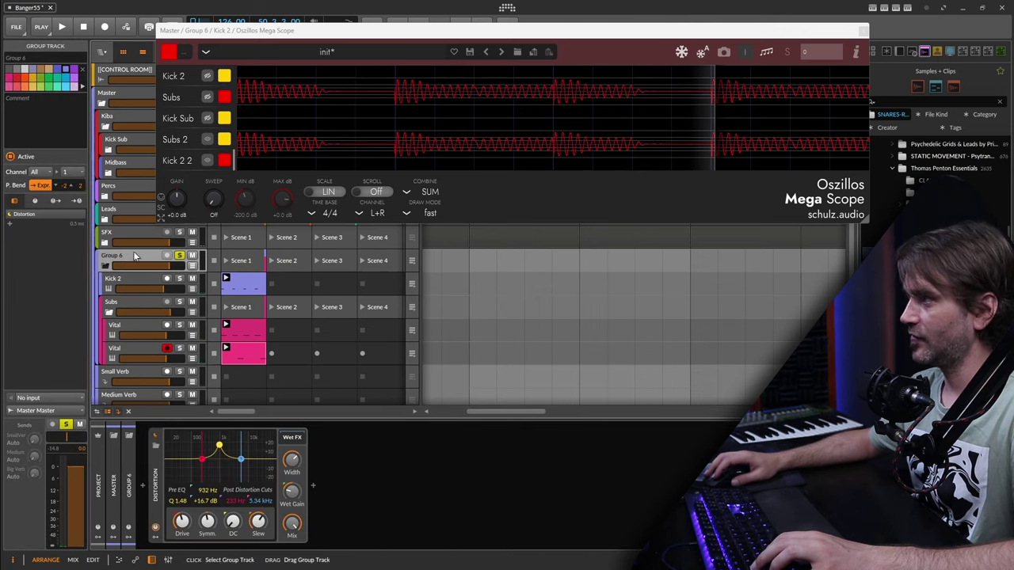
left_click(138, 302)
key("space")
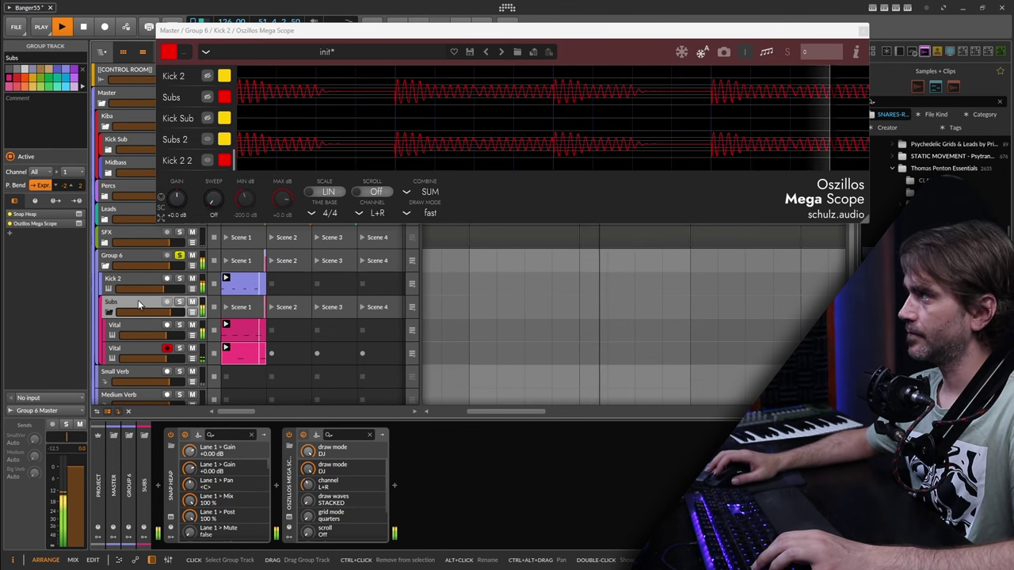
key("space")
- Set the duplicate Vital track's volume to -8.0 dB during playback and listen to the balance
left_click(132, 349)
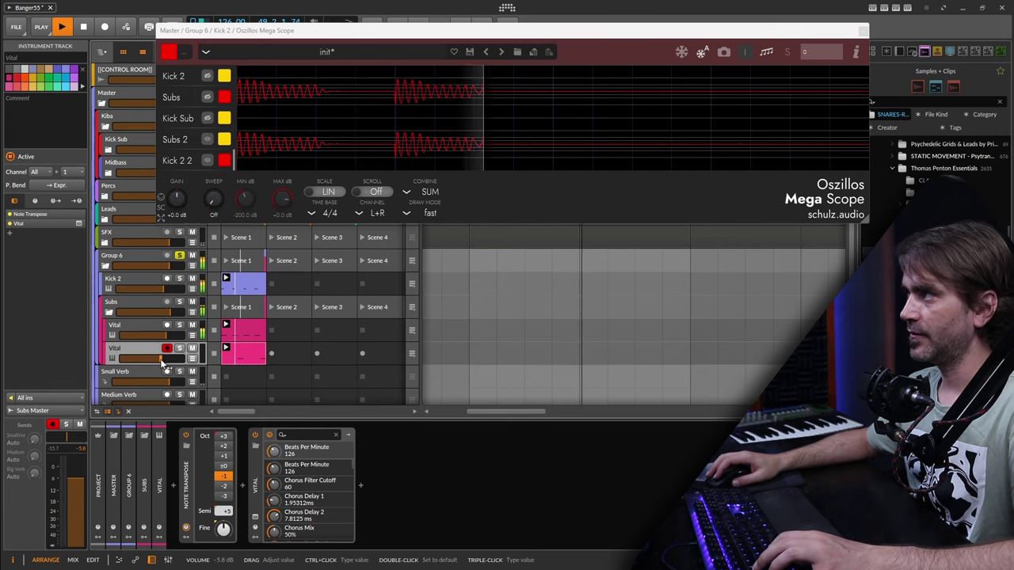
left_click_drag(162, 360, 156, 363)
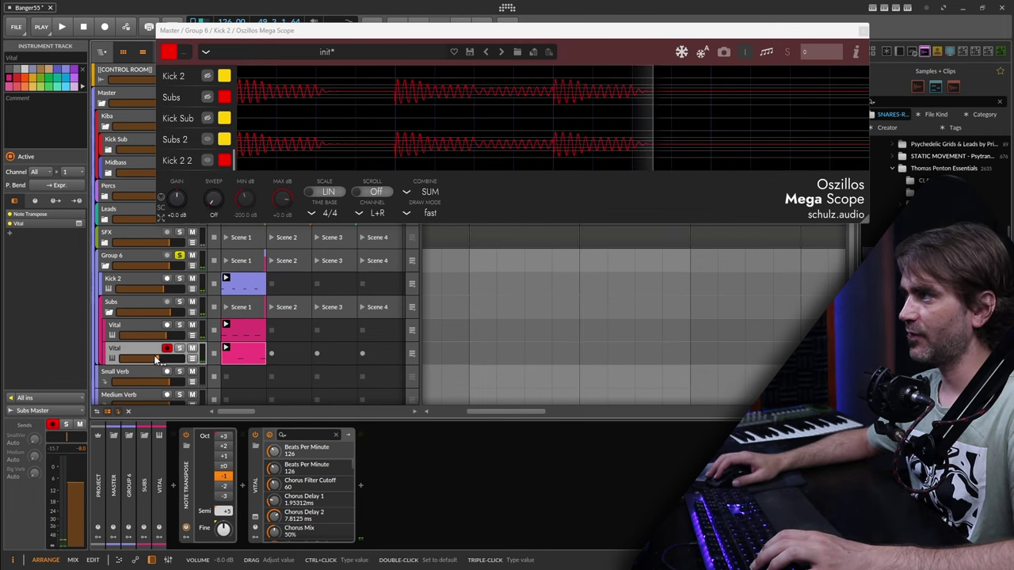
key("space")
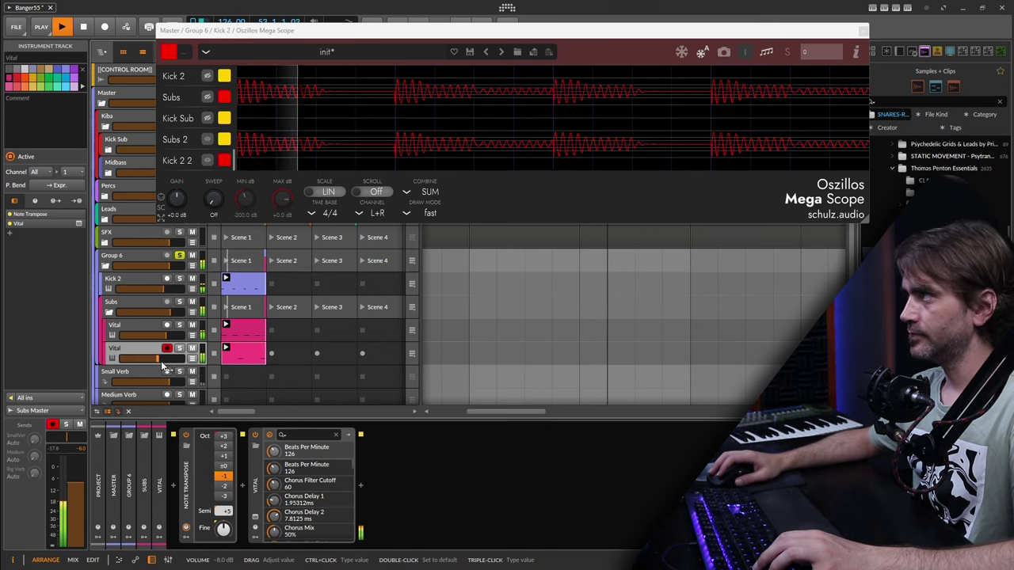
key("space")
- Shorten the duplicate clip's last C1 note to 0.0.0.57, add another C1 of that length at 1.4.4.00, and play back the result
double_click(243, 352)
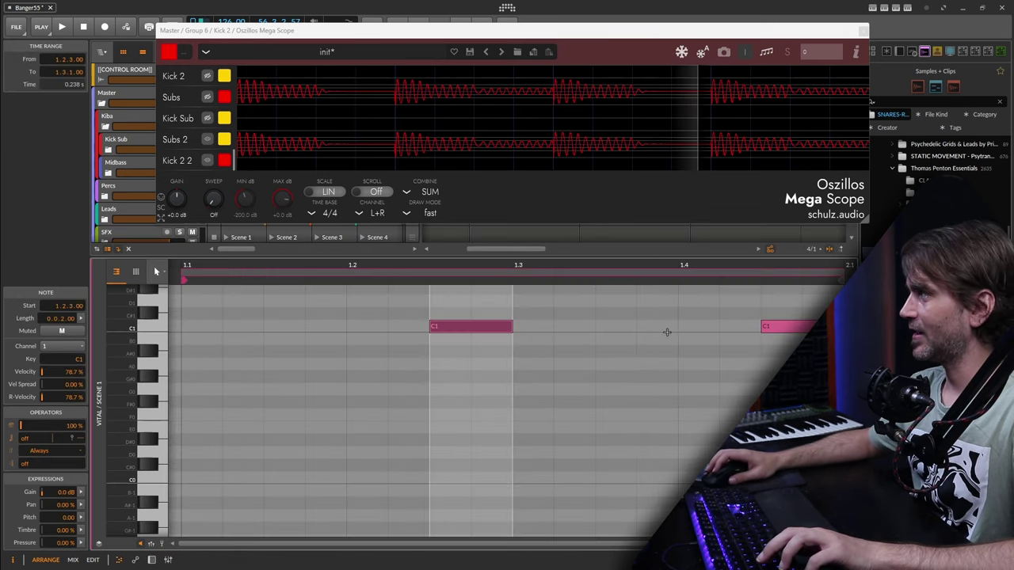
scroll(623, 356, "right", 2)
left_click(777, 332)
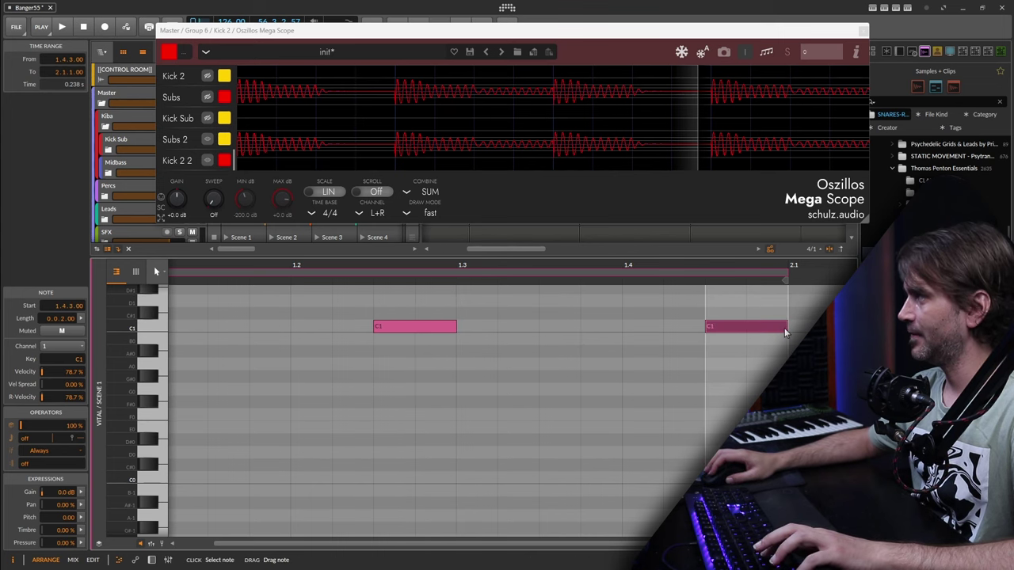
left_click_drag(777, 333, 726, 335)
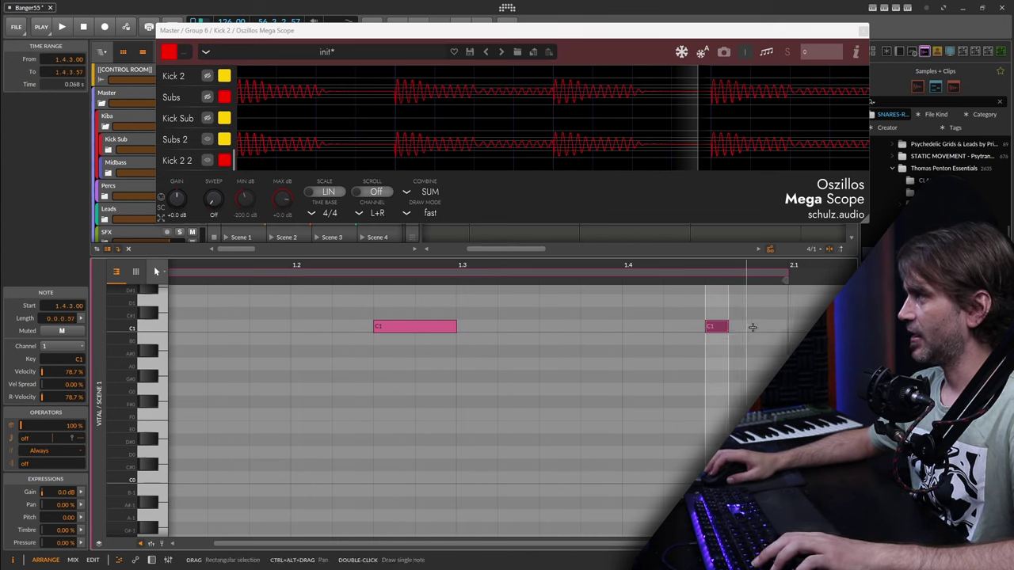
double_click(752, 327)
key("space")
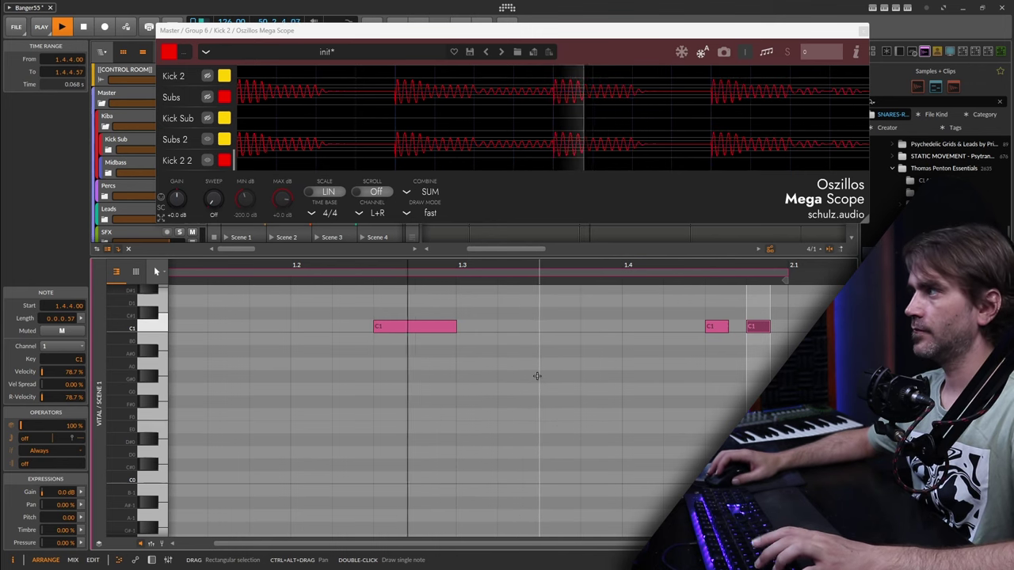
left_click(152, 560)
key("space")
- Lengthen the first C1 note in the original Vital clip to end at 1.1.4.52, adjusting it during playback
double_click(251, 334)
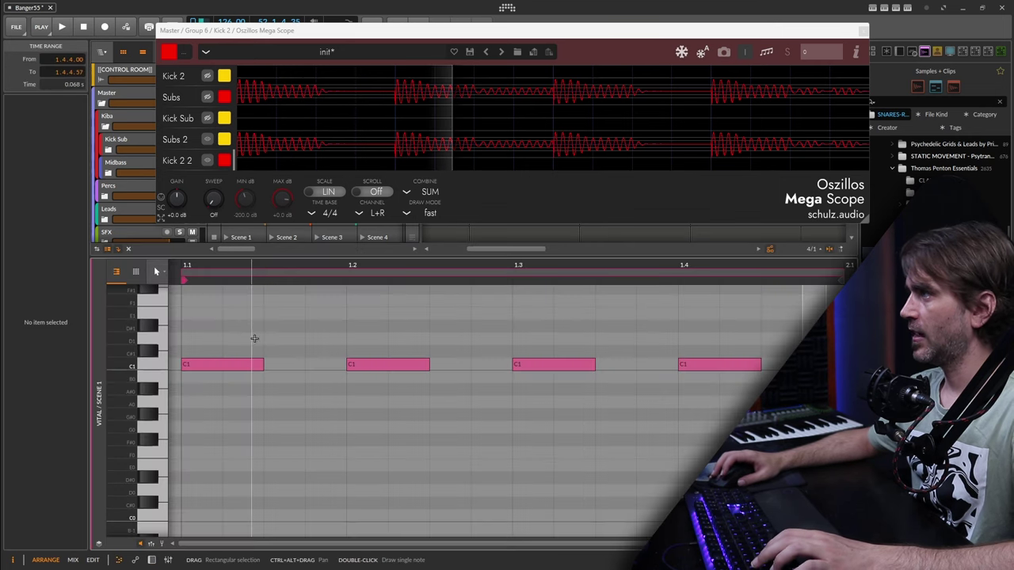
left_click_drag(265, 365, 333, 366)
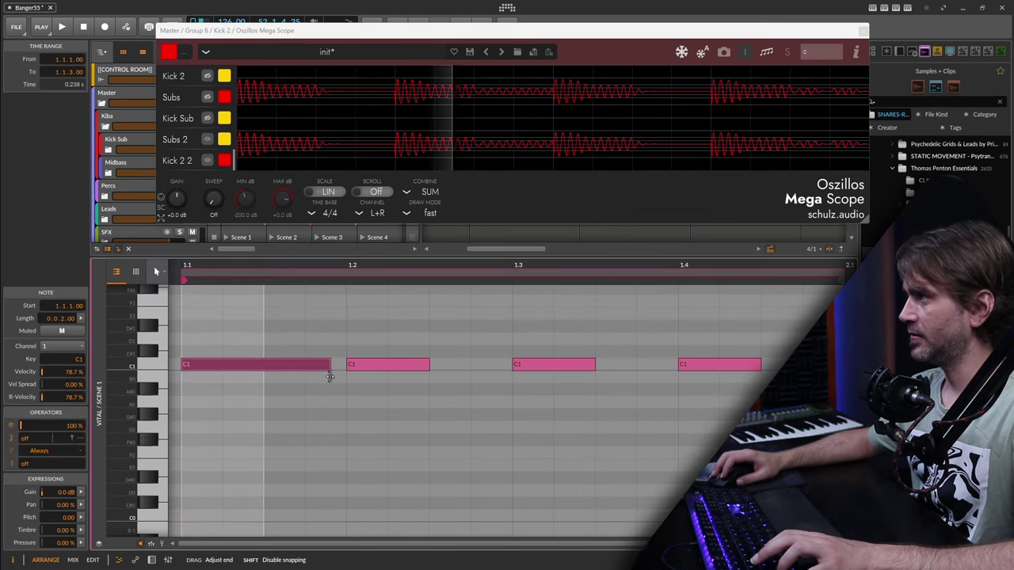
left_click(583, 414)
key("space")
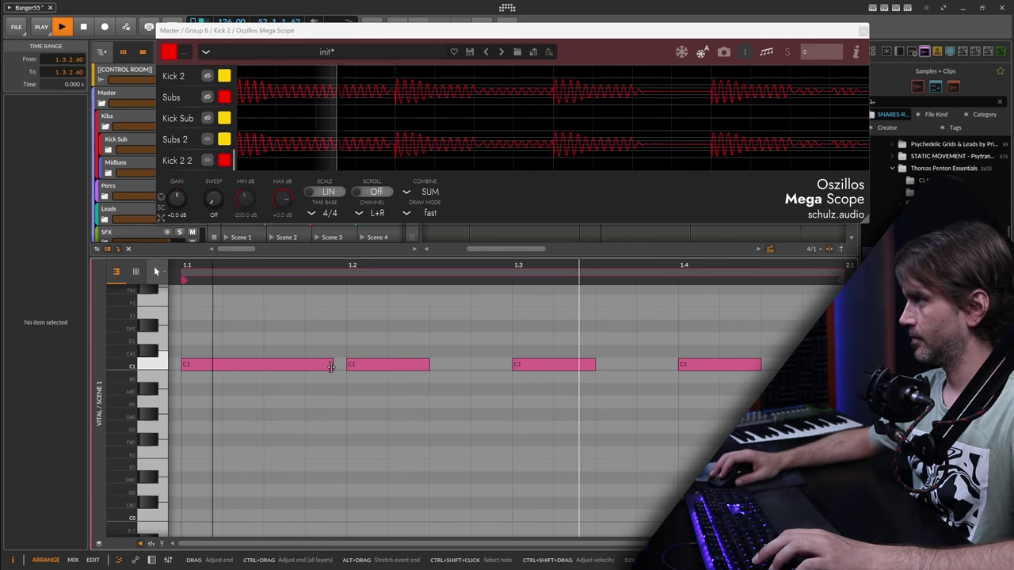
left_click_drag(331, 365, 324, 367)
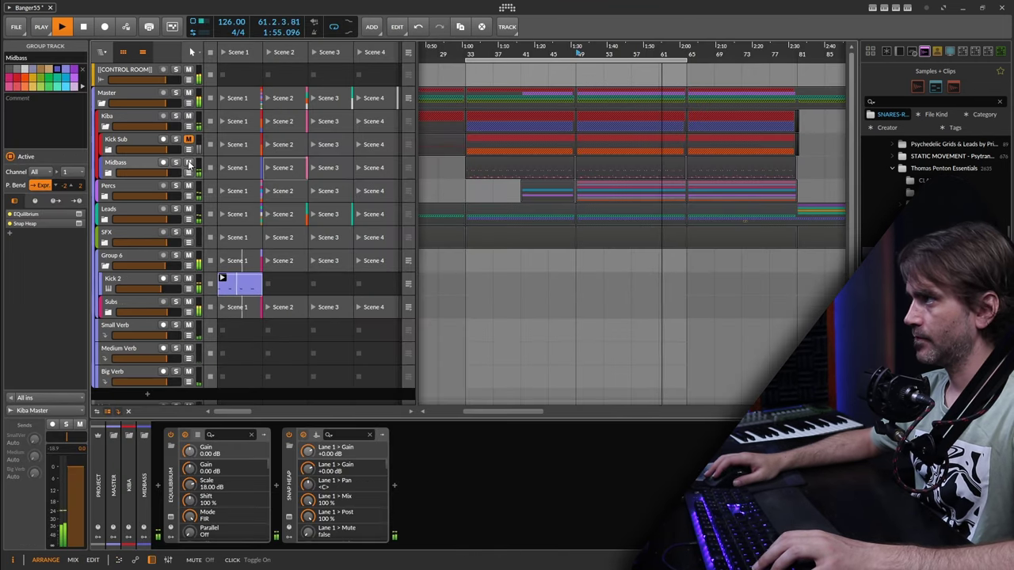
- Play back the subs in the full mix, solo Group 6 again, and unfold the Subs group with the duplicate Vital clip selected
left_click(108, 312)
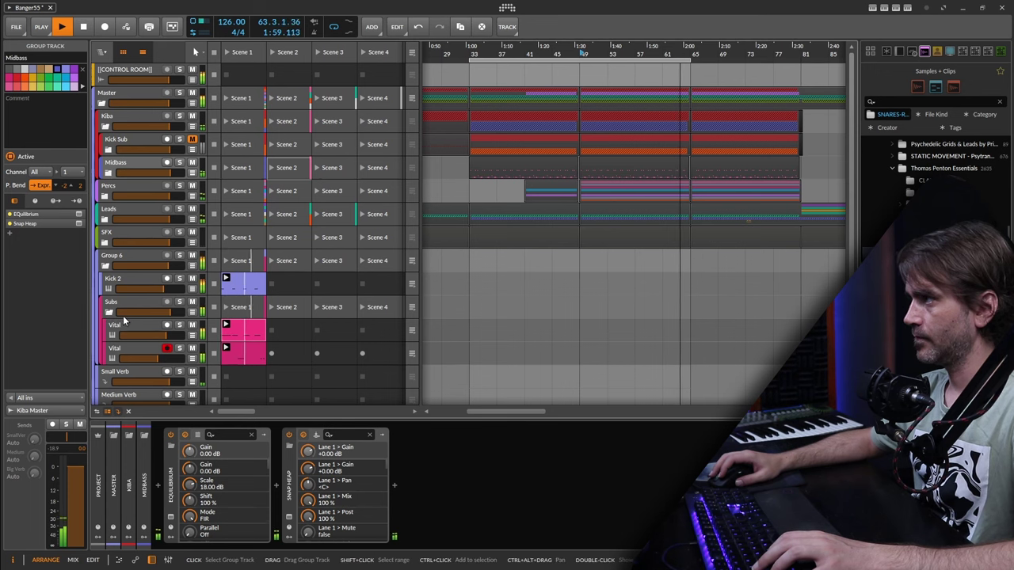
key("space")
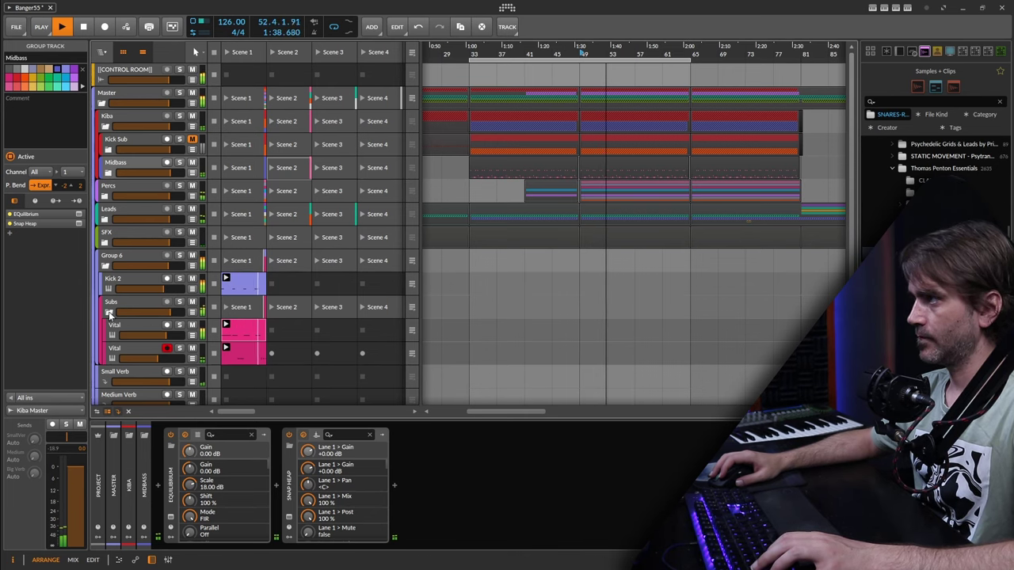
key("Delete")
key("space")
left_click(175, 255)
left_click(120, 302)
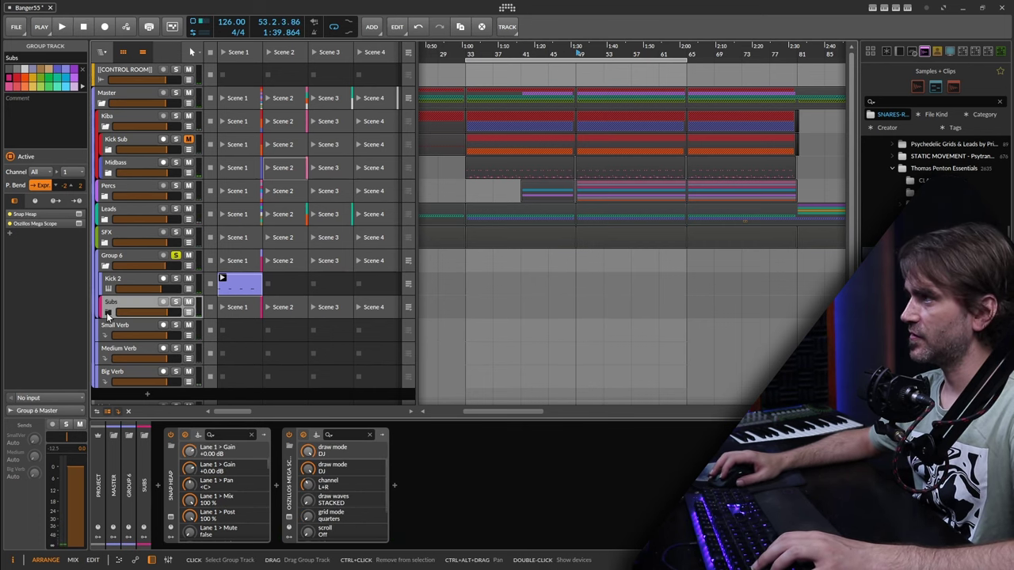
key("ctrl+z")
left_click(236, 351)
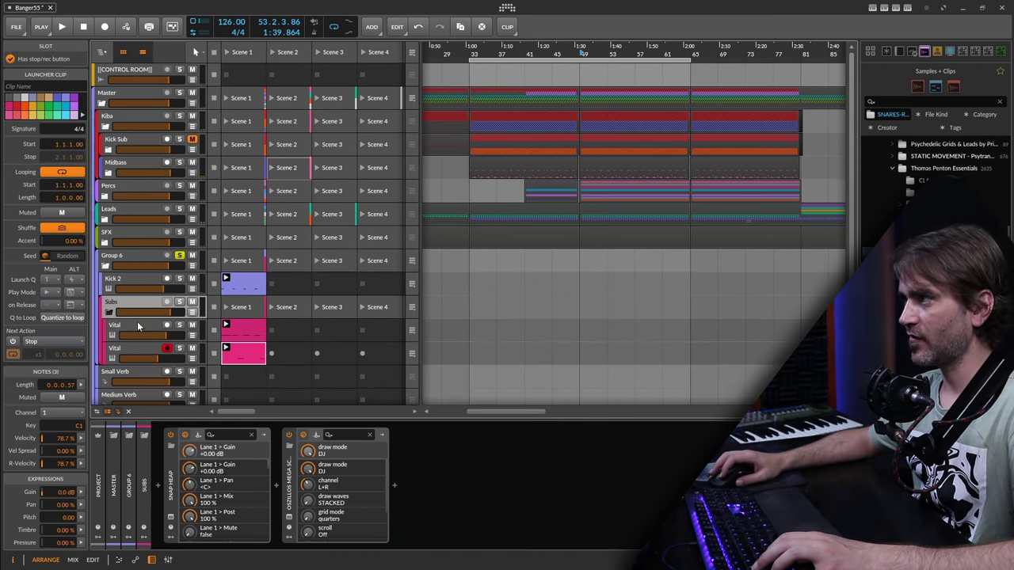
- Examine the note placement and lengths in the original Vital clip, and return to the device chain
double_click(245, 331)
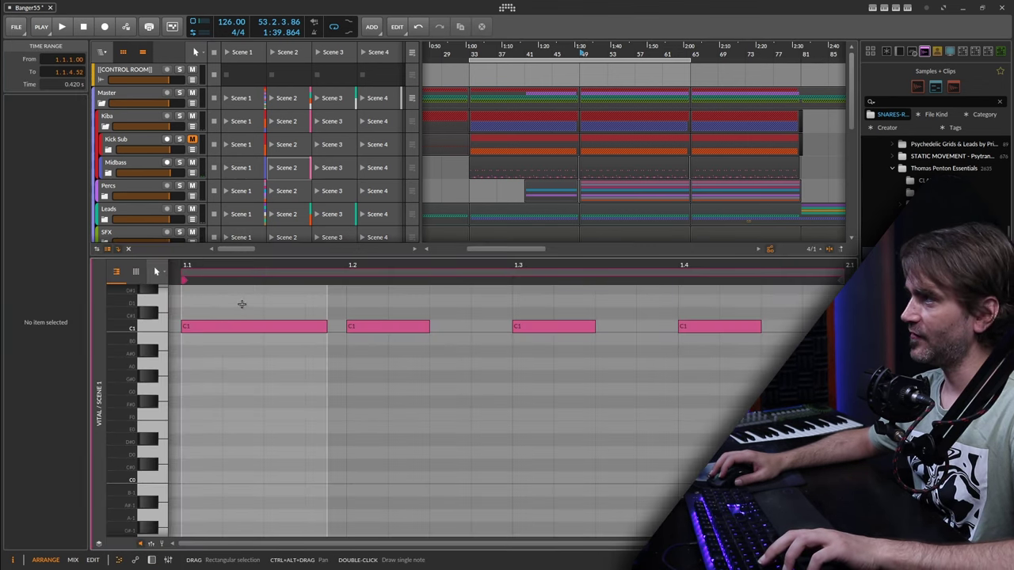
left_click(245, 326)
left_click(233, 311)
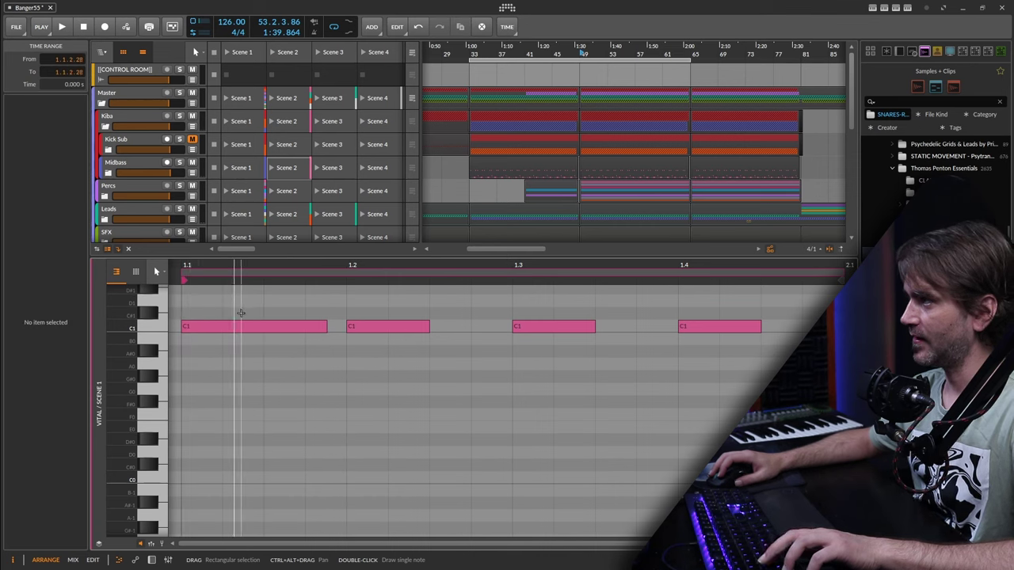
double_click(242, 314)
double_click(243, 313)
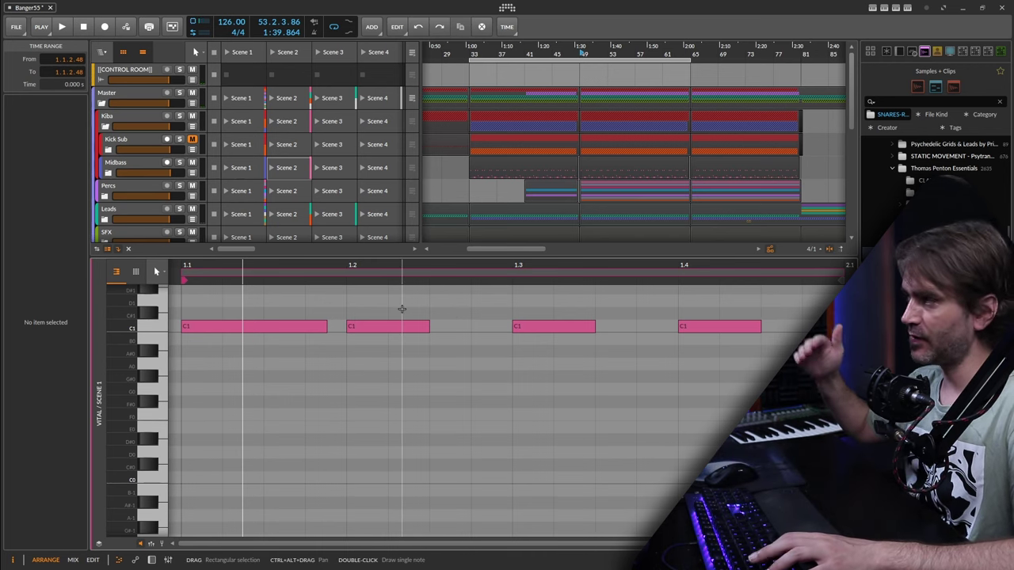
left_click(152, 560)
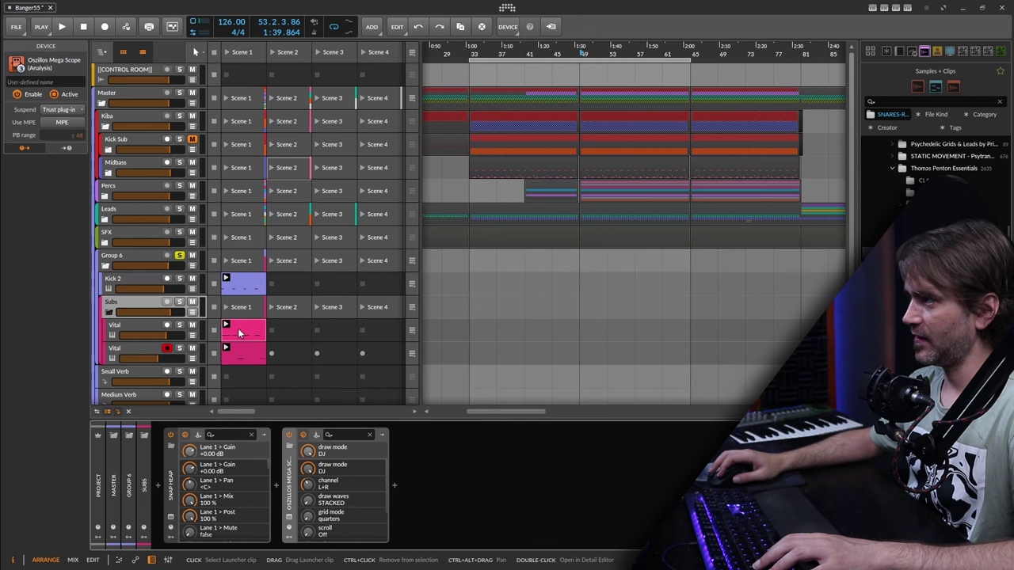
- In the duplicate Vital clip, raise the note at 1.2.3.00 to C#1 and play back the pattern
left_click(136, 334)
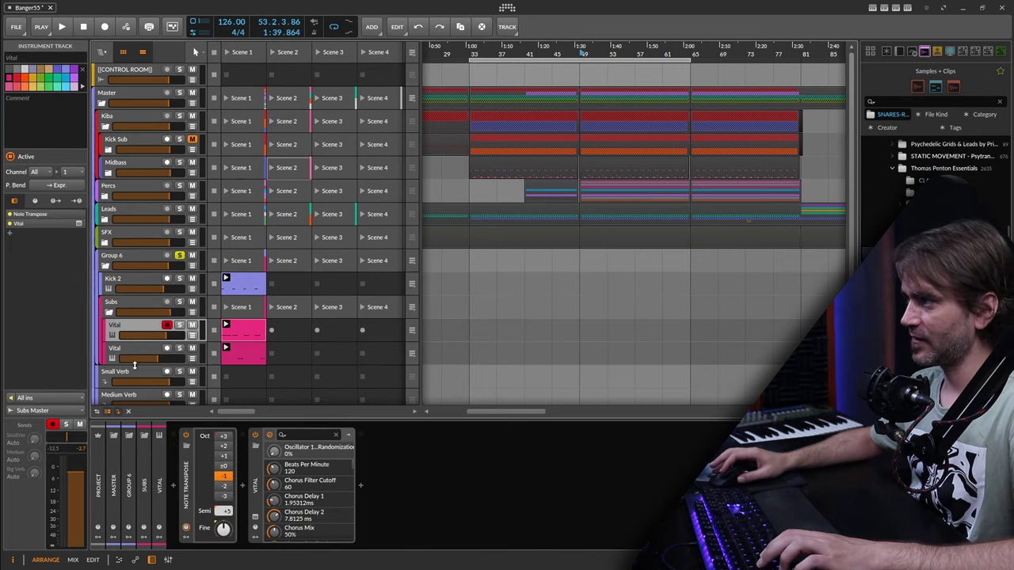
left_click(133, 350)
double_click(253, 359)
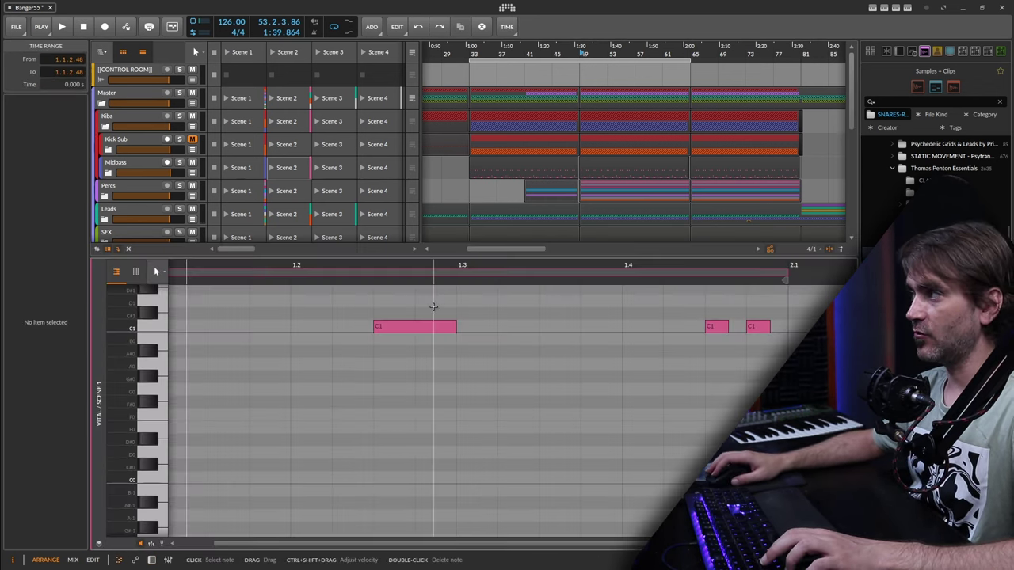
scroll(433, 307, "up", 1)
scroll(427, 335, "down", 3)
left_click_drag(428, 335, 423, 421)
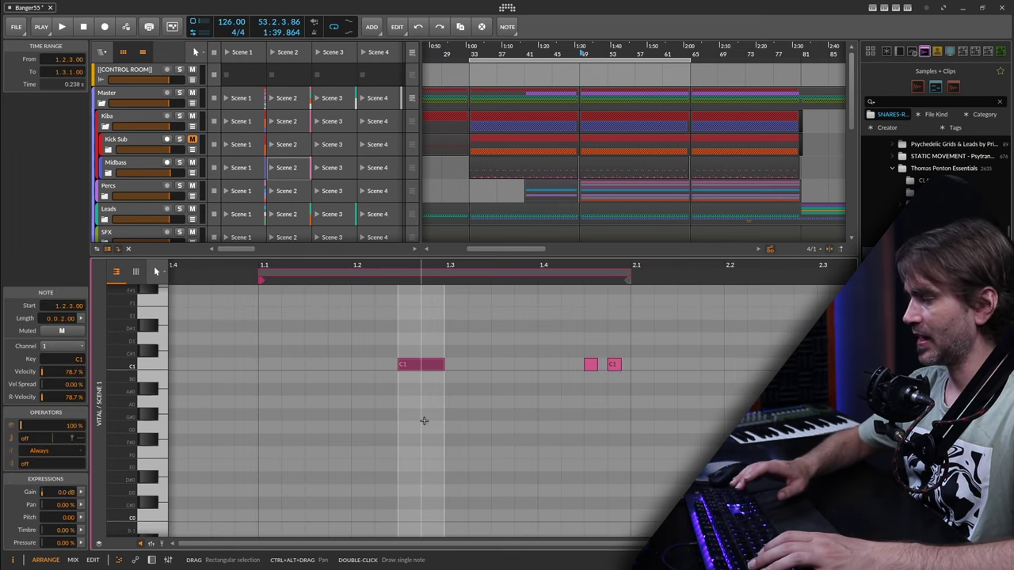
key("Up")
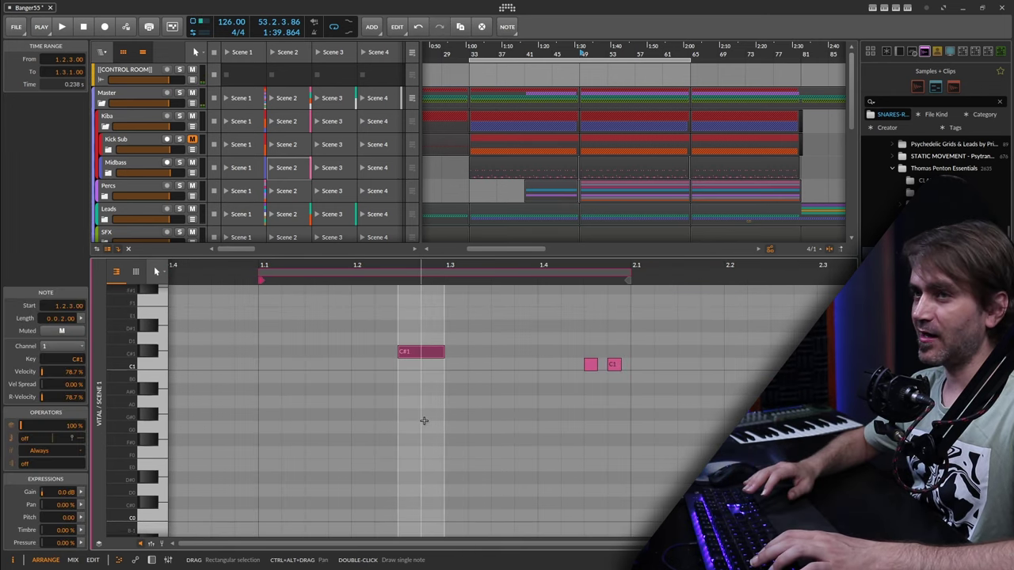
key("space")
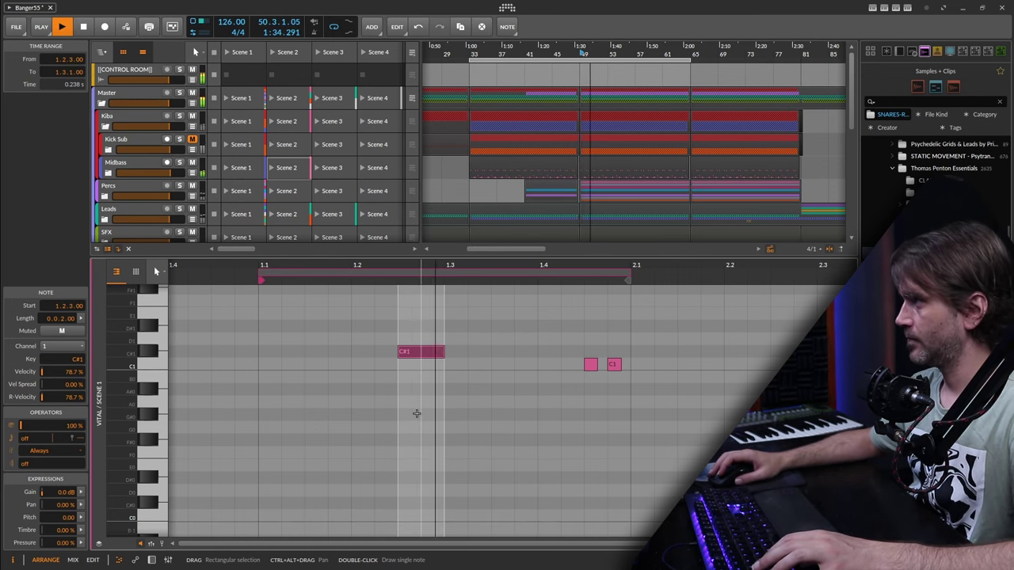
- Compare Group 6 with and without its Distortion device during playback, leaving the device switched off and selected
left_click(152, 560)
left_click(138, 256)
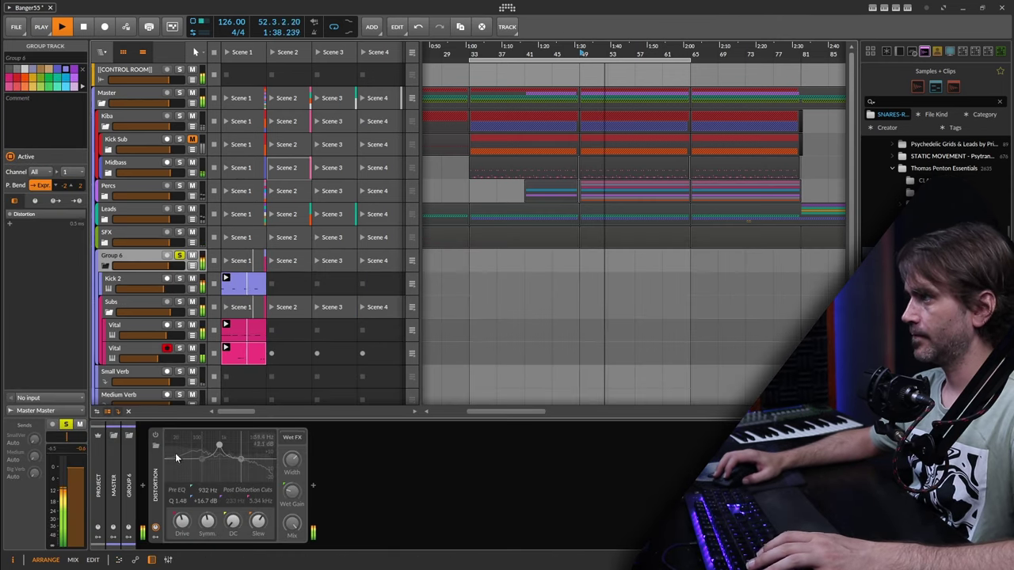
left_click(156, 437)
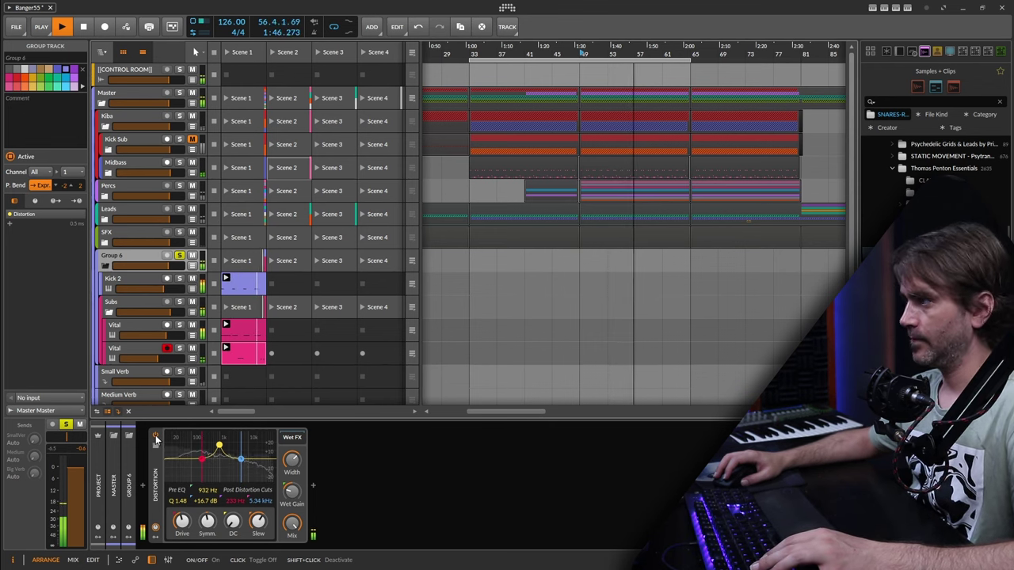
left_click(156, 437)
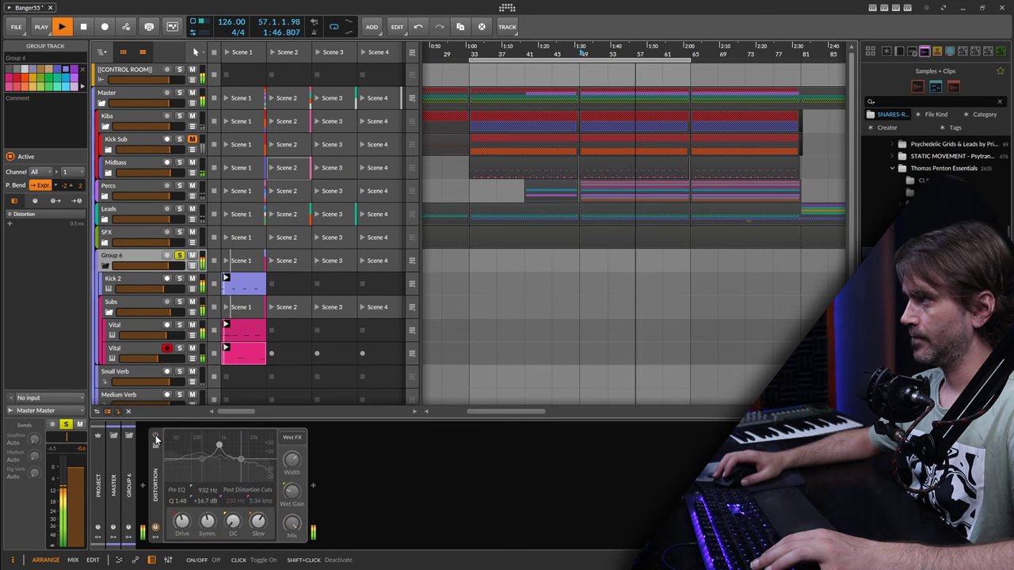
left_click(154, 481)
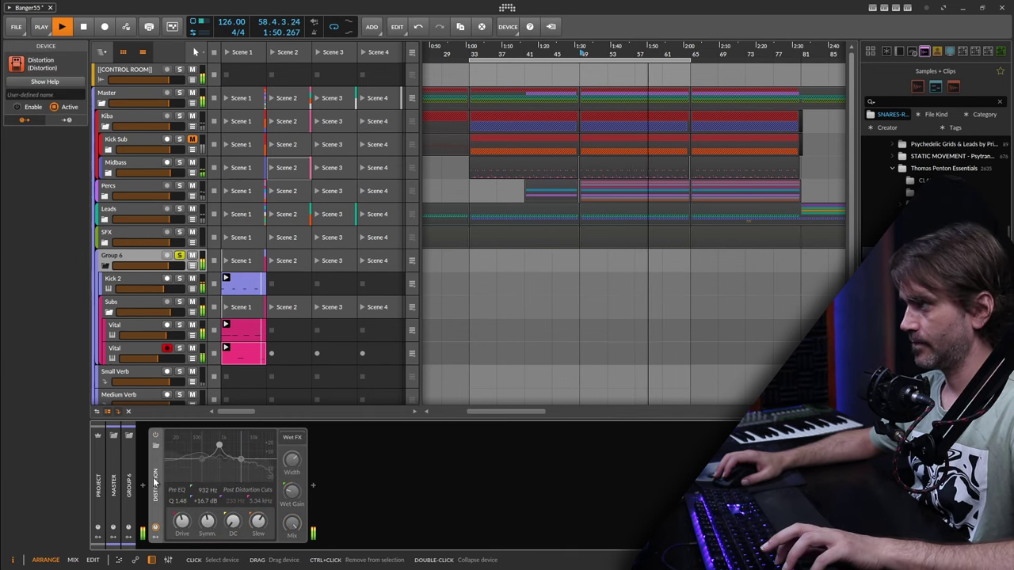
- Examine the note pattern of the Phoscyon 2 #1 clip in the Midbass group, and return to the device chain
left_click(249, 359)
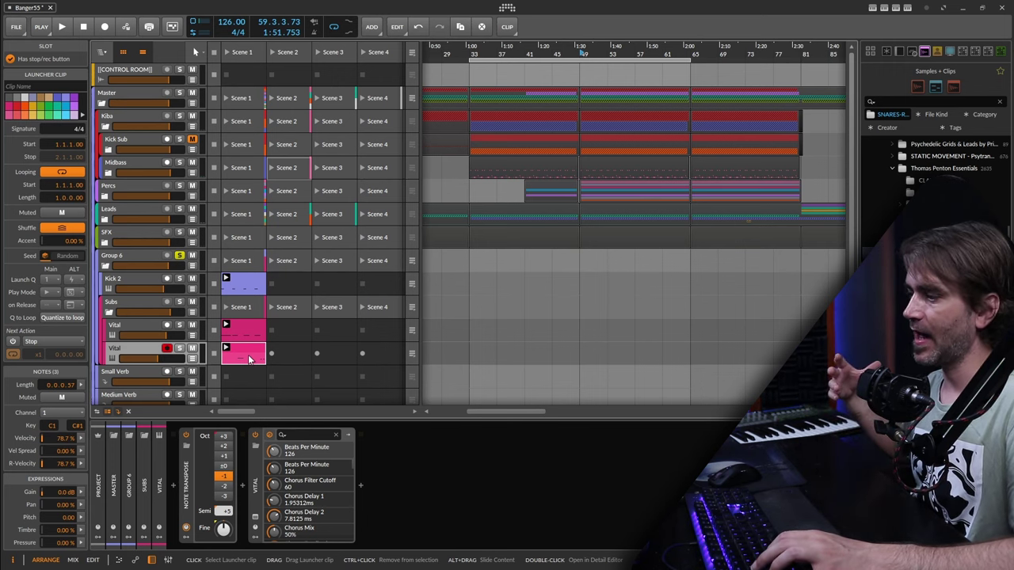
left_click(109, 311)
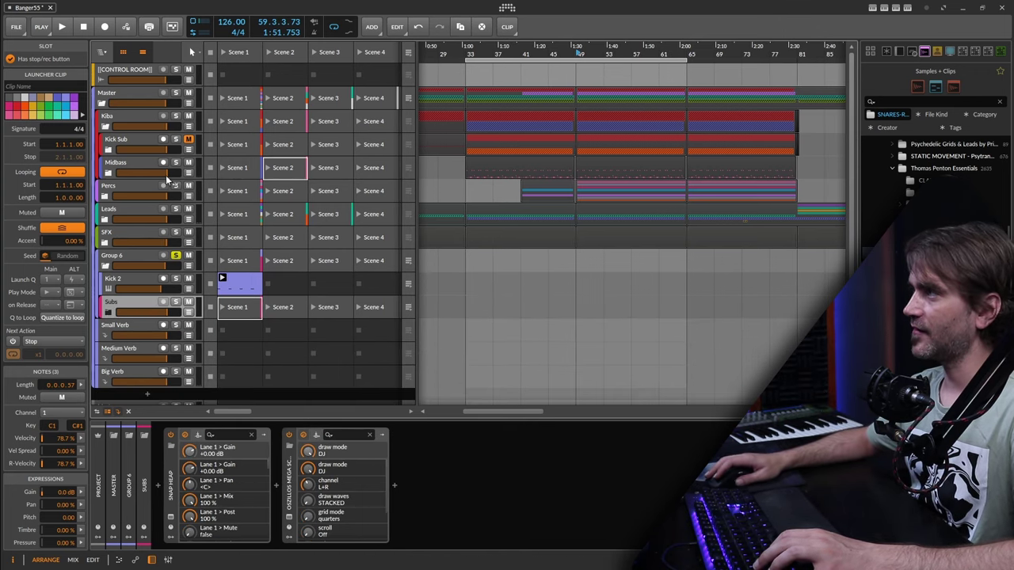
left_click(108, 173)
double_click(499, 198)
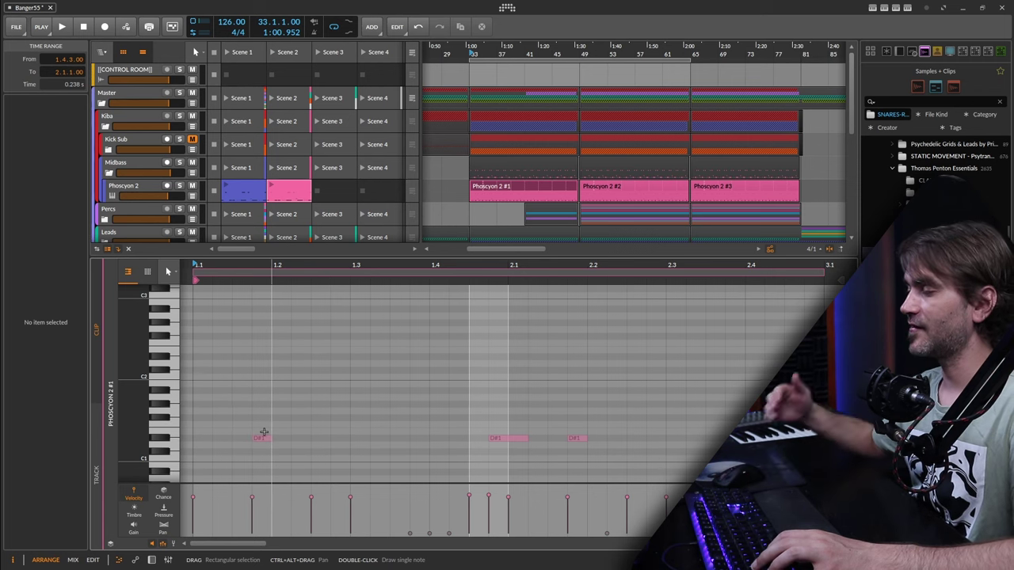
left_click(151, 560)
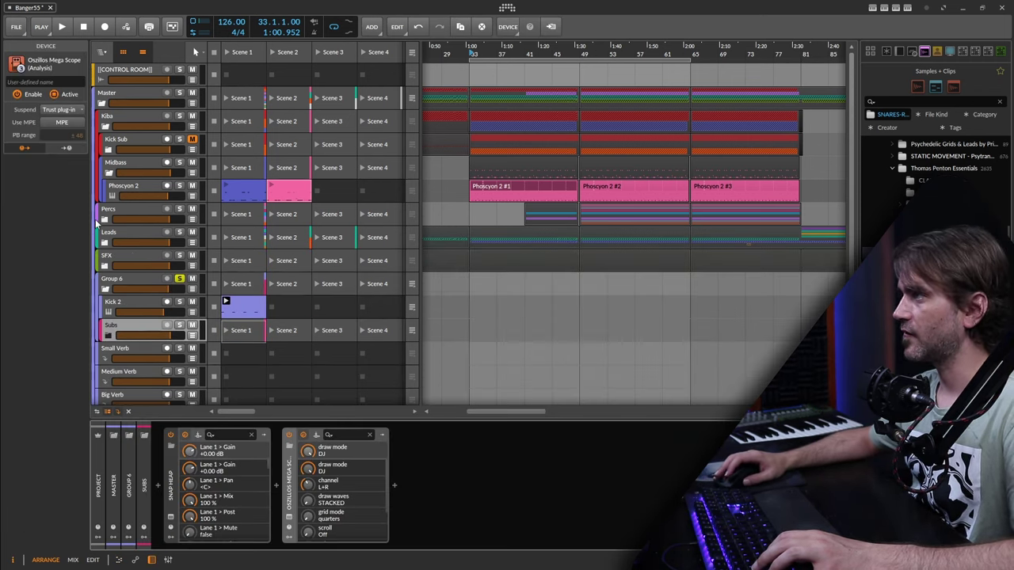
- In the duplicate Vital clip, raise the note at 1.2.3.00 to D#1 and play back the pattern
left_click(106, 128)
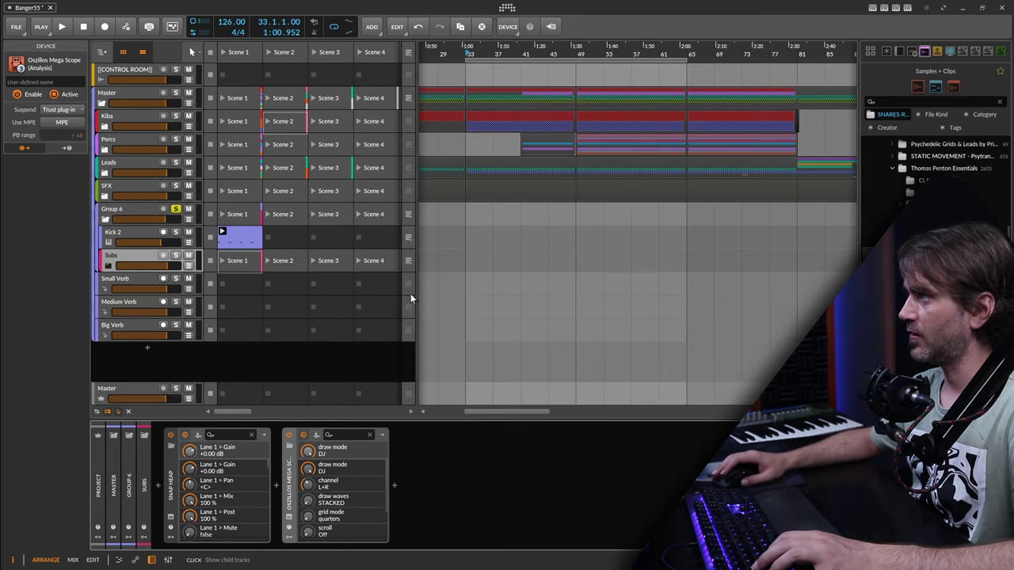
left_click(107, 266)
double_click(234, 311)
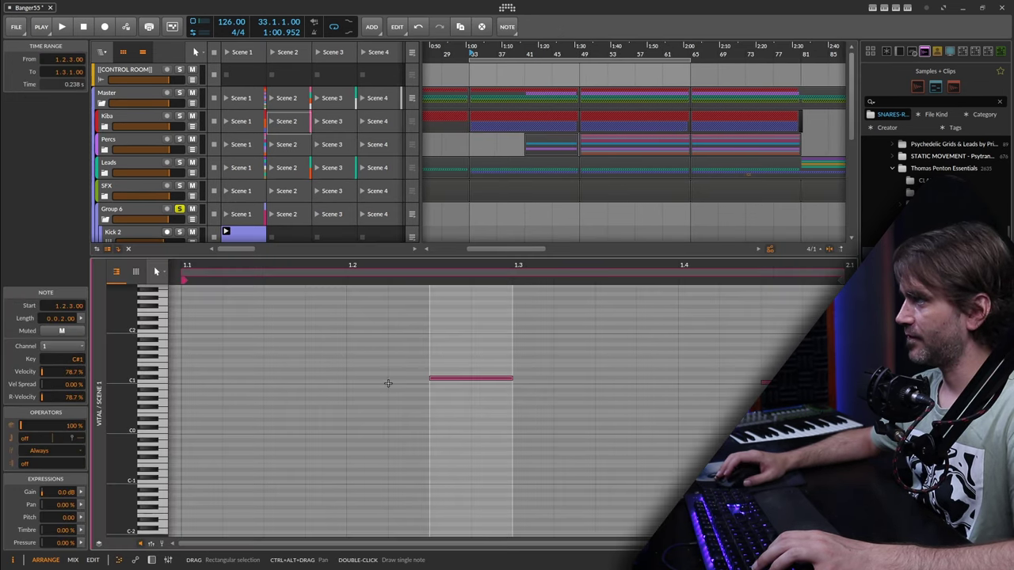
key("Up")
key("Up")
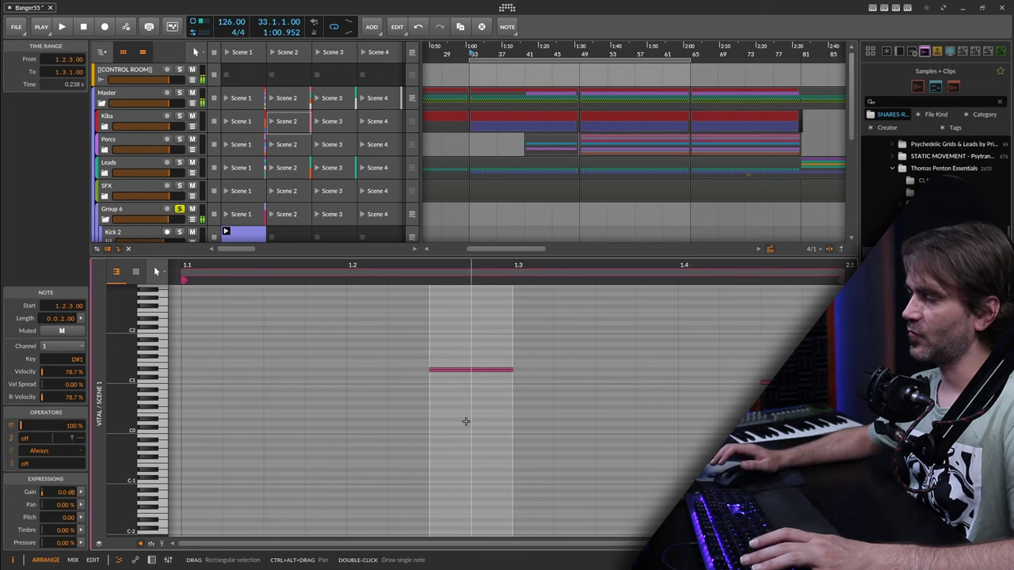
key("space")
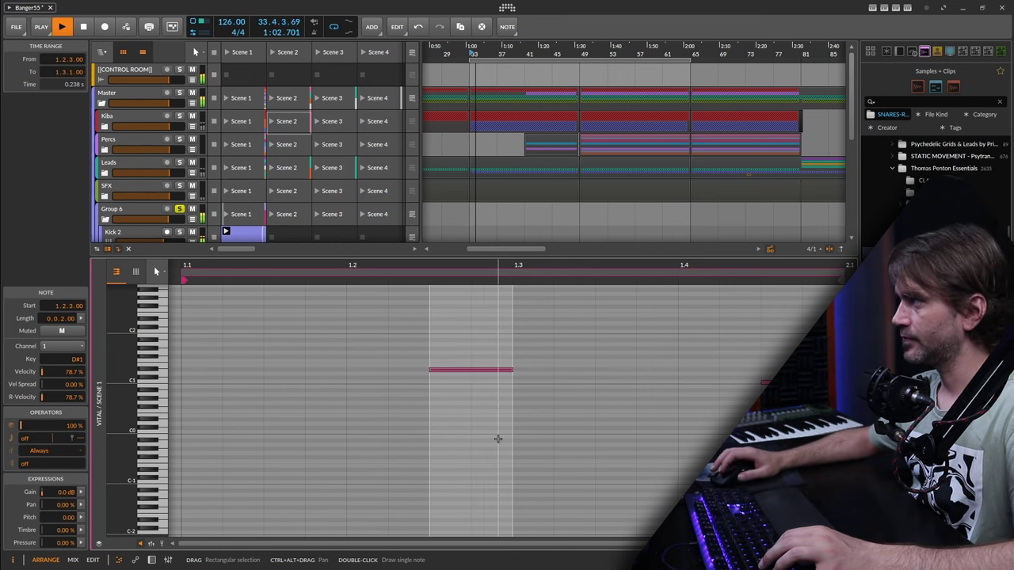
- Lower the note at 1.2.3.00 back to C#1 and play the pattern again
key("space")
key("Down")
key("Down")
key("space")
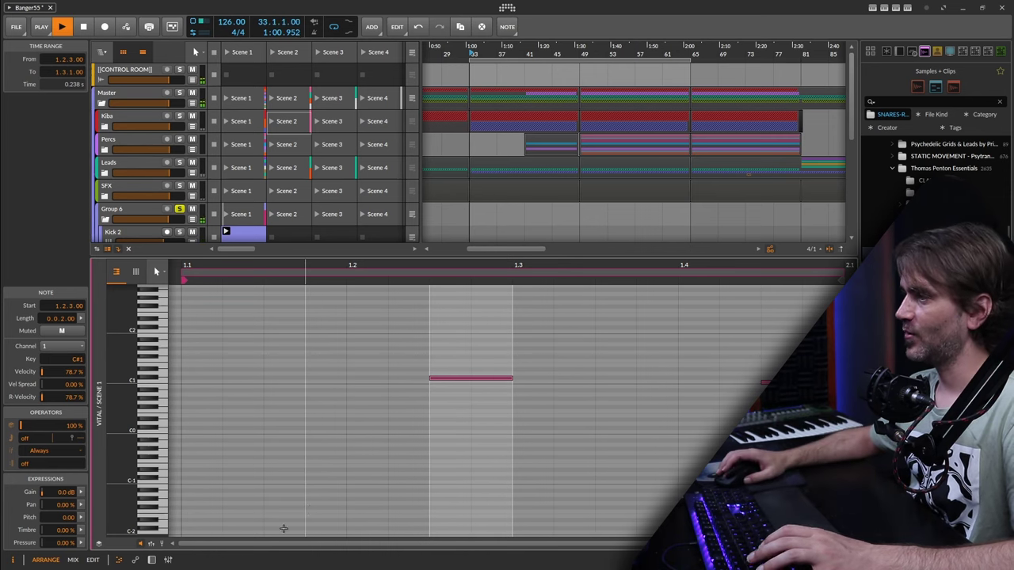
- Return to the device chain, mute the Midbass group, and fold both the Midbass and Subs groups
left_click(151, 560)
left_click(105, 127)
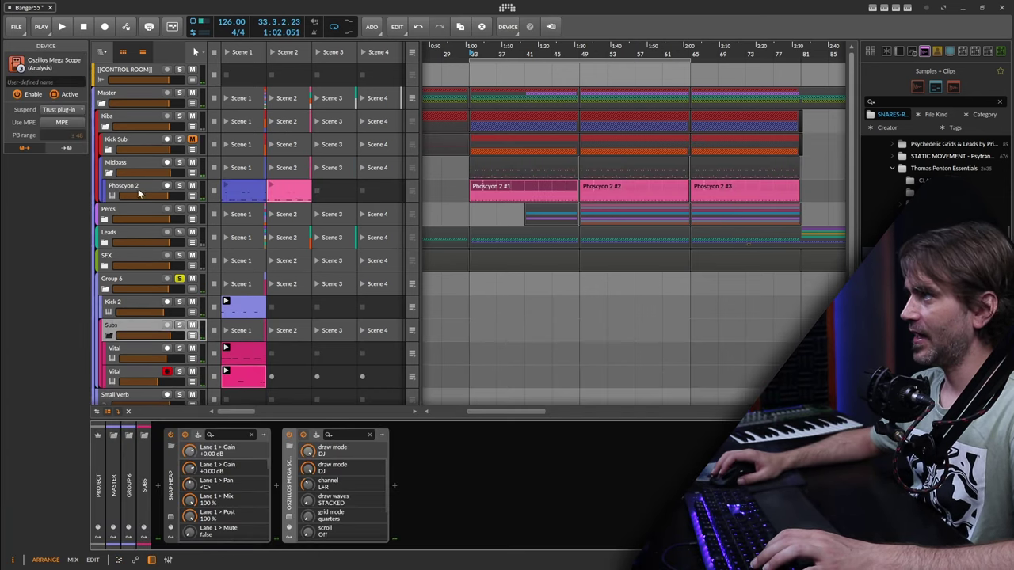
left_click(110, 176)
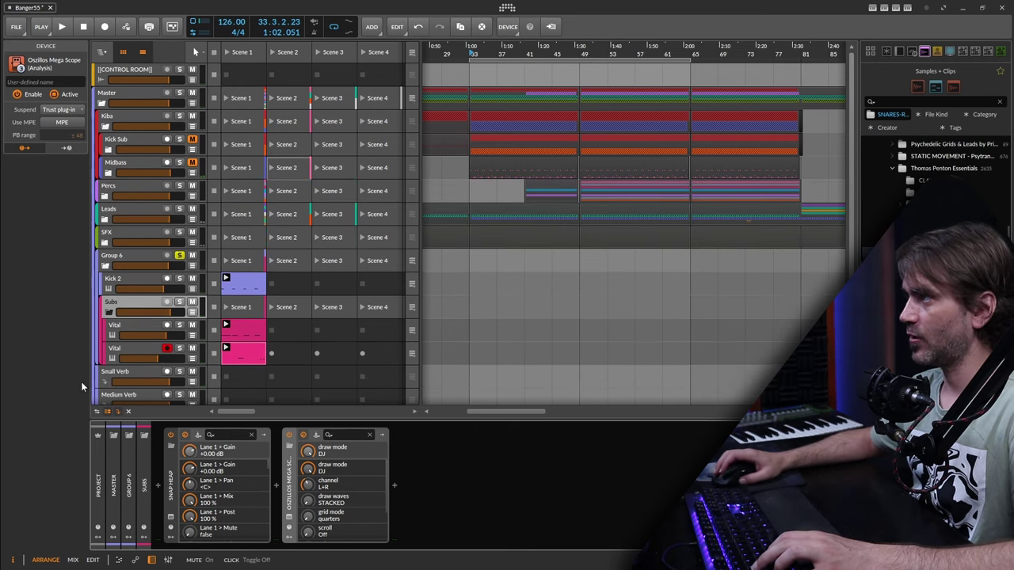
left_click(110, 313)
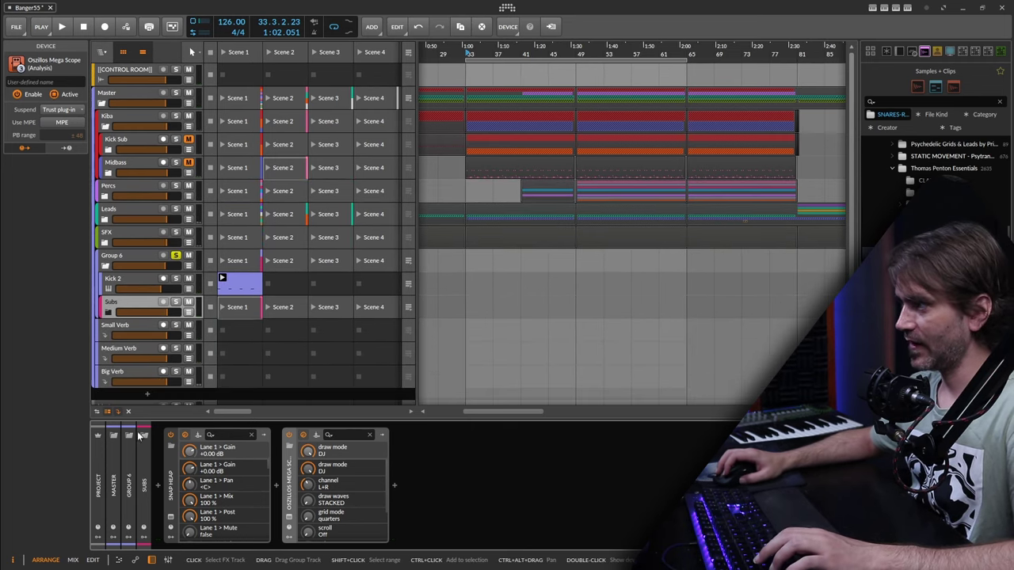
- Add a new instrument track with Phoscyon 2 and move it into Group 6 above Kick 2
left_click(150, 393)
type("pho")
left_click(298, 289)
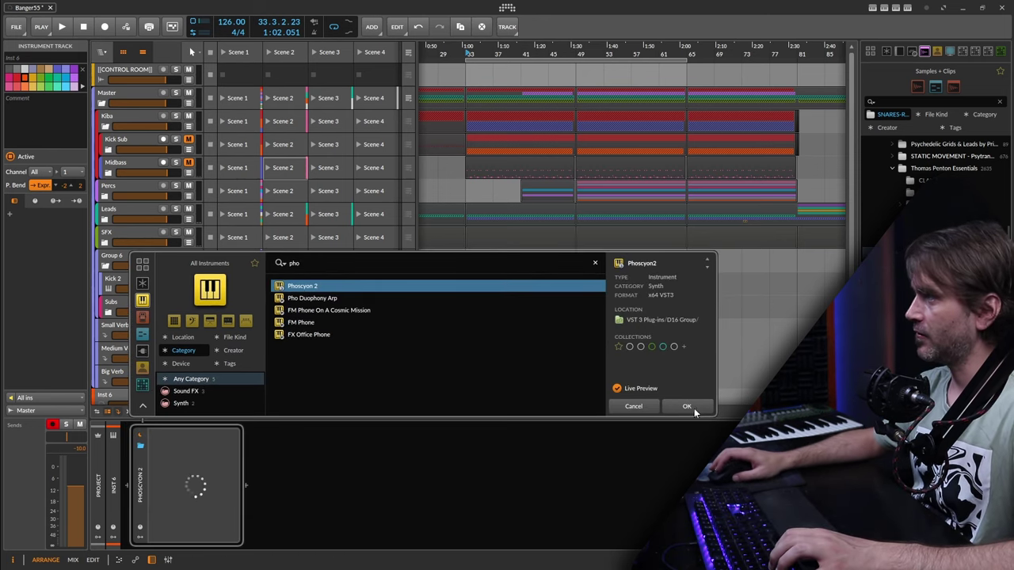
left_click(694, 409)
scroll(114, 372, "down", 2)
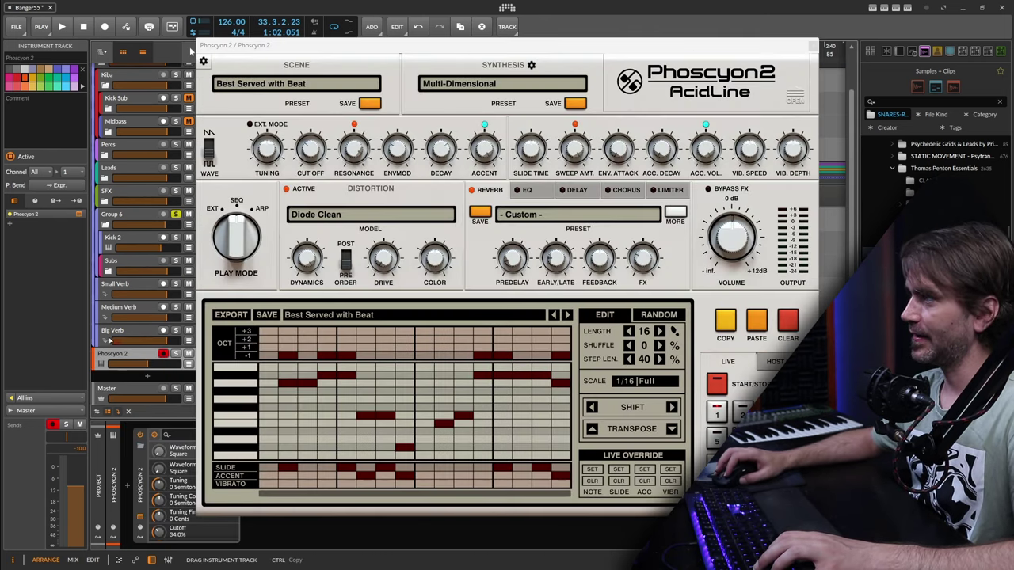
left_click_drag(115, 231, 112, 241)
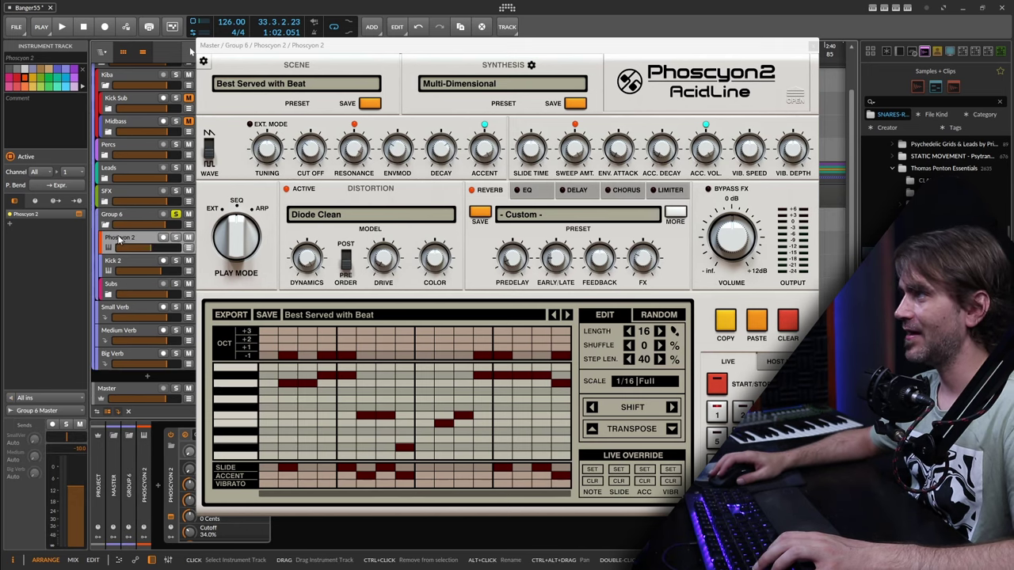
- Set the Phoscyon 2 play mode to EXT, arm its track for recording, and close the plug-in window
left_click_drag(247, 231, 233, 337)
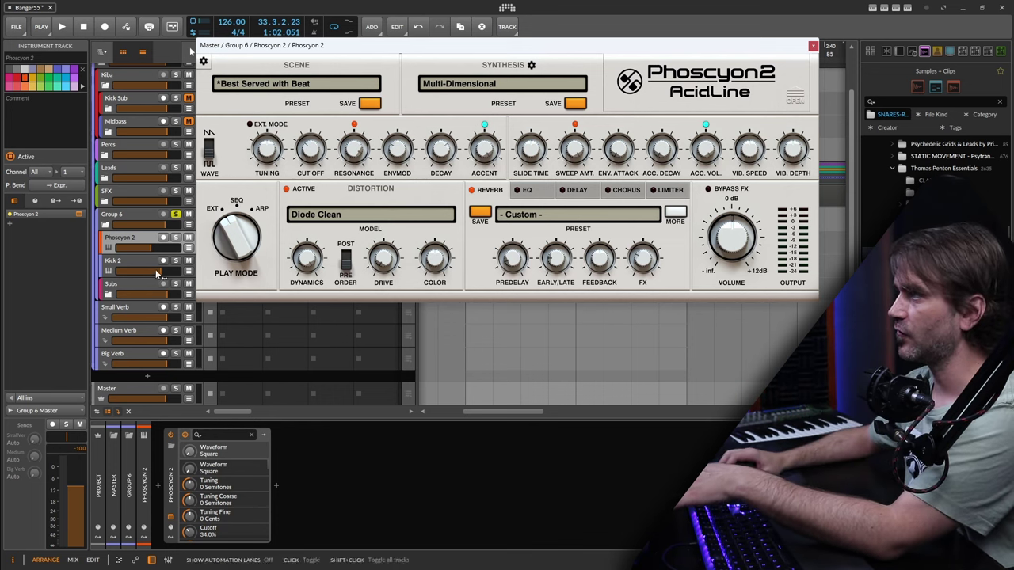
left_click(162, 238)
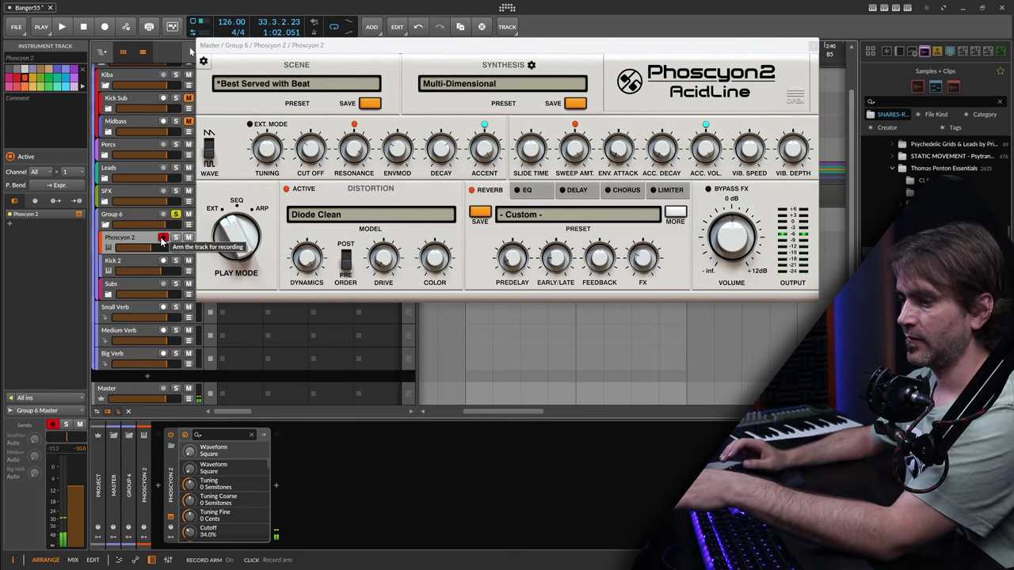
left_click(812, 45)
- Insert a Note Transpose device before Phoscyon 2 and set it to +5 semitones
left_click(158, 491)
type("tran")
left_click(339, 305)
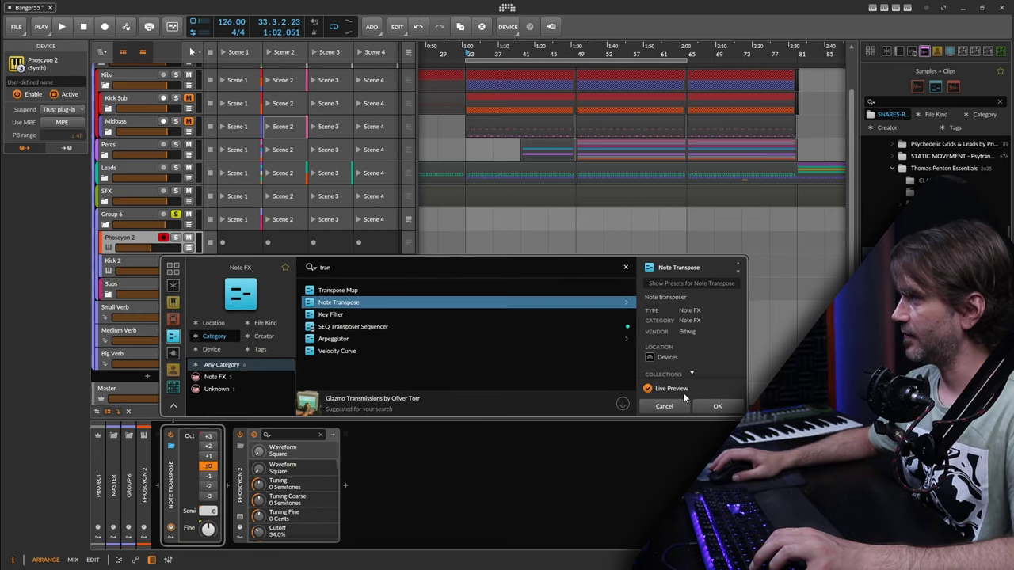
left_click(719, 409)
- Insert an EQ-2 after Phoscyon 2, set its low cut to 138 Hz, and test it with playback
left_click(346, 485)
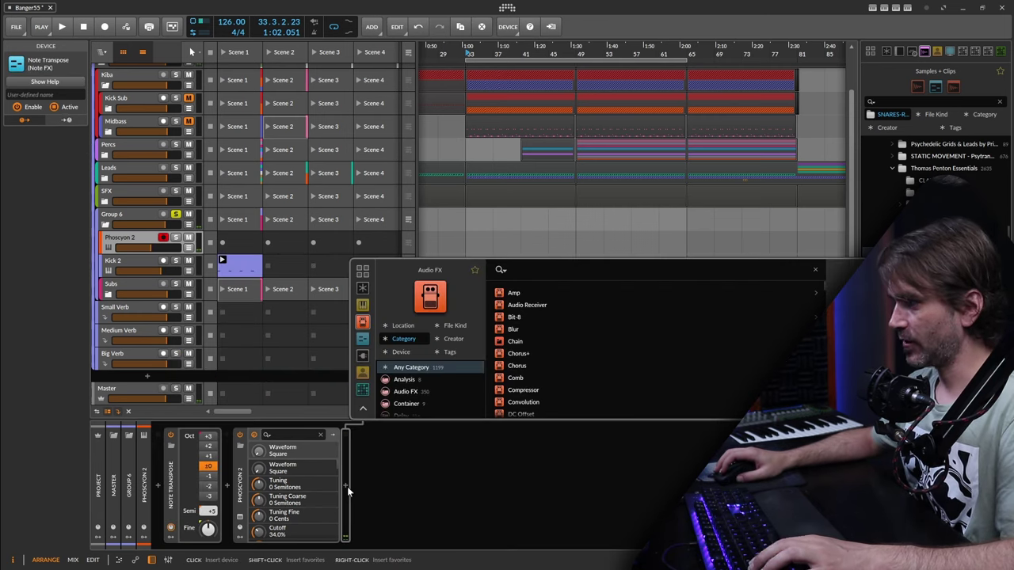
type("eq")
key("Down")
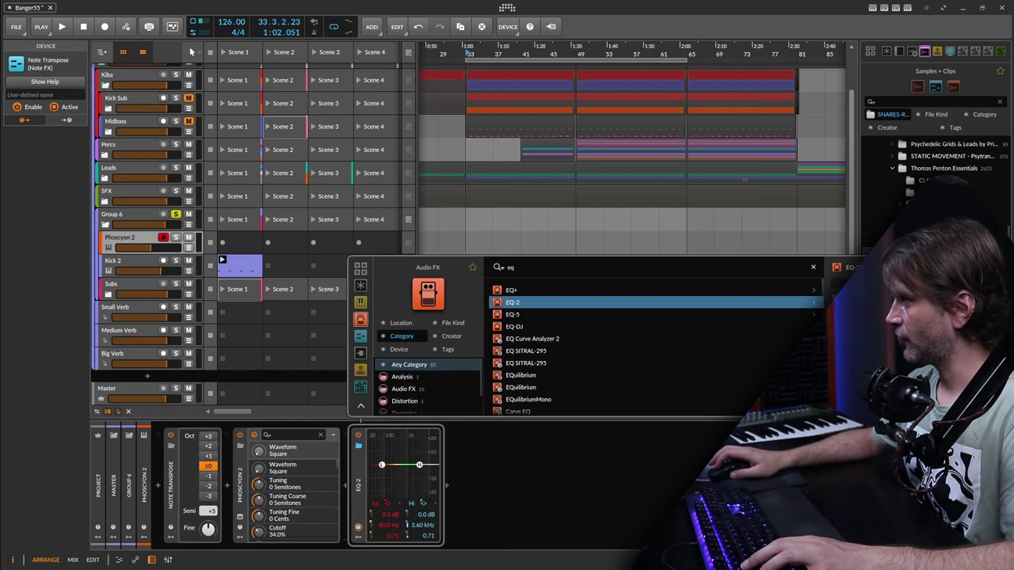
key("Return")
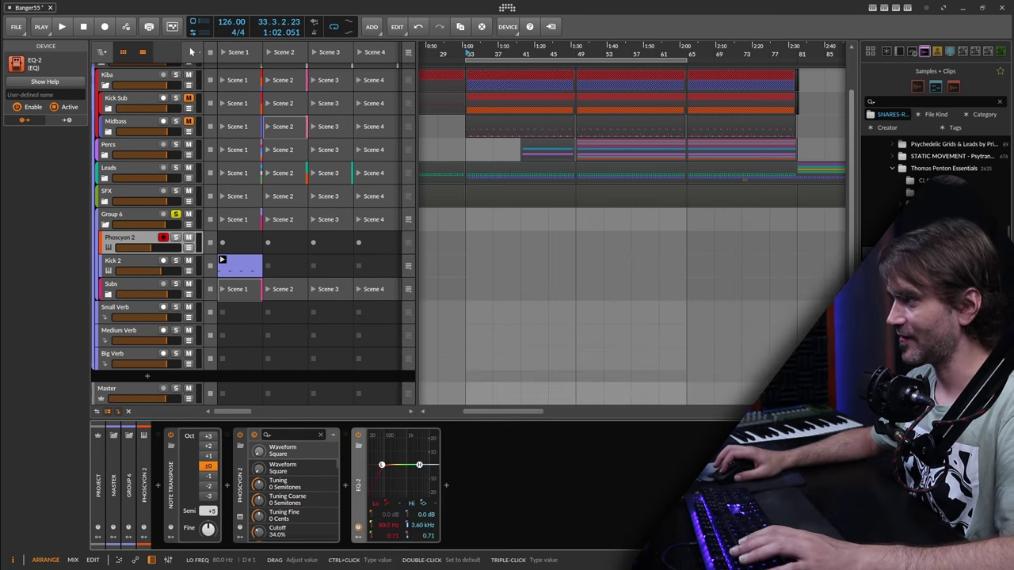
key("space")
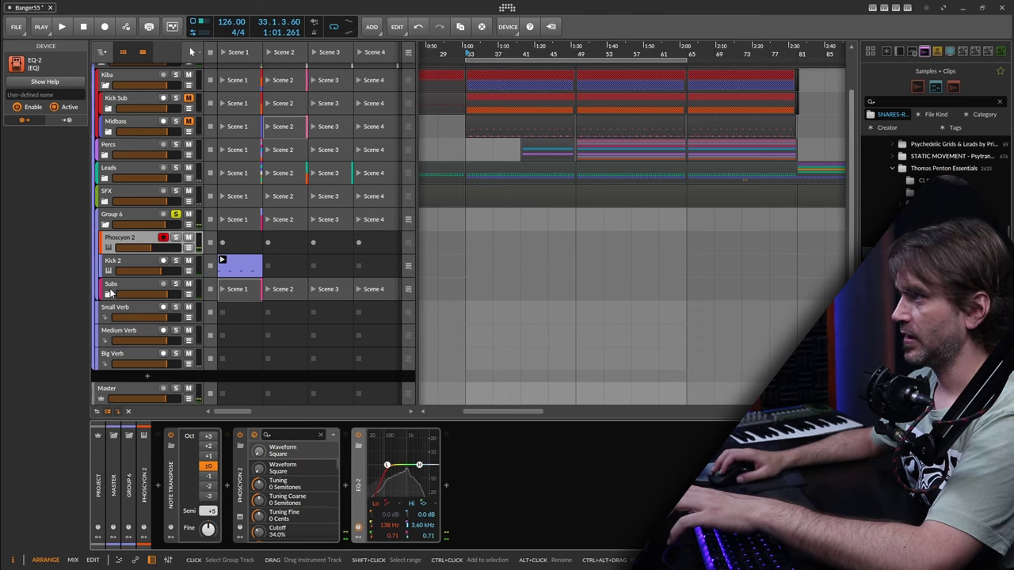
- Create a Scene 1 clip on the Phoscyon 2 track and add a C#0 note at 1.2.3.00, length 0.0.2.00
left_click(109, 294)
left_click(244, 342)
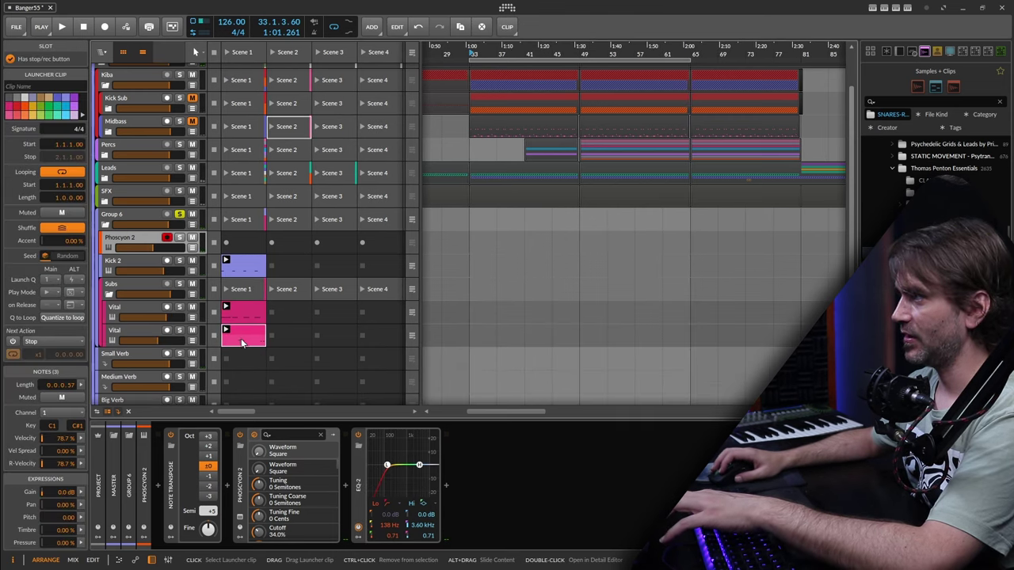
double_click(240, 241)
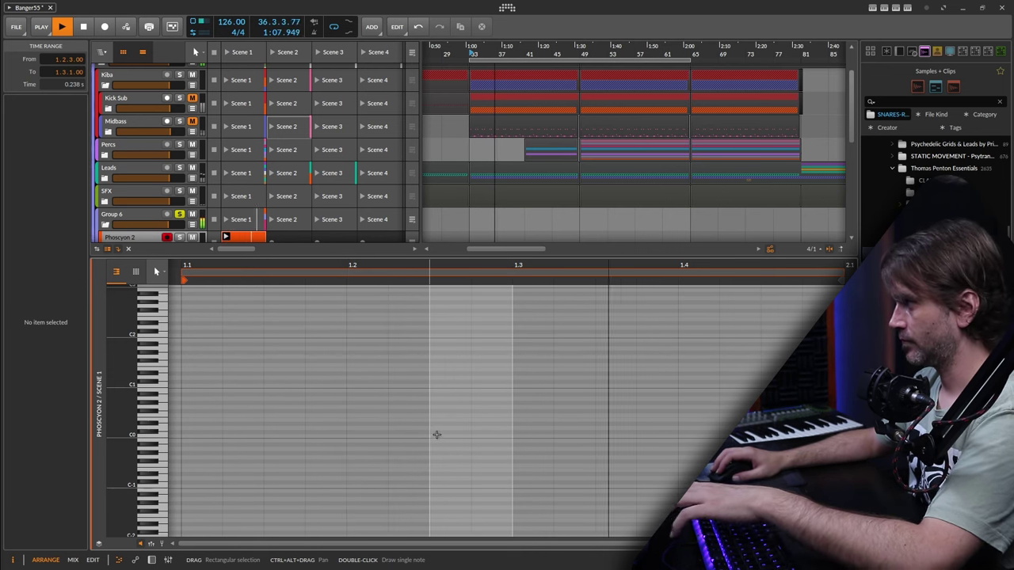
double_click(436, 434)
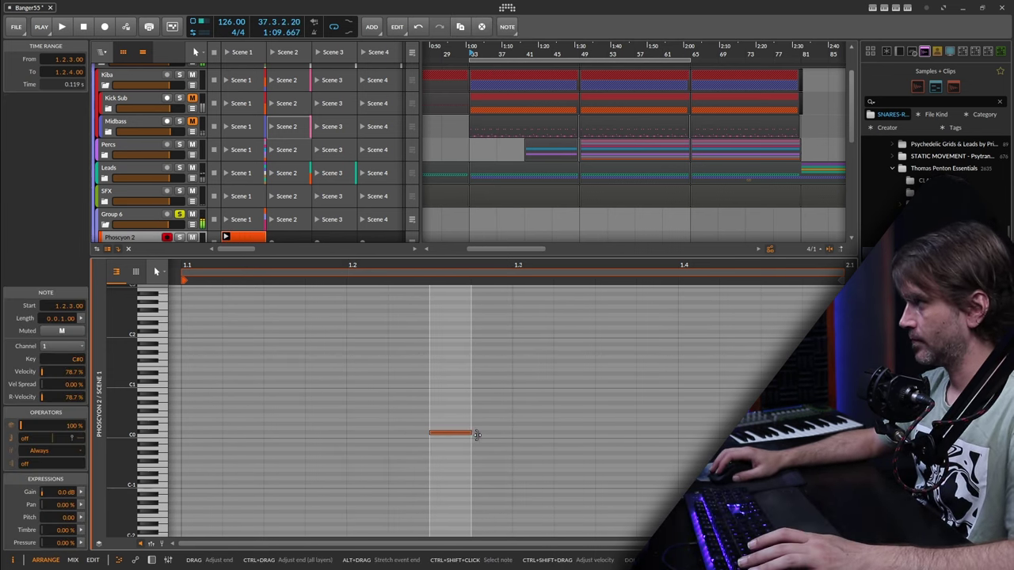
left_click_drag(480, 436, 536, 449)
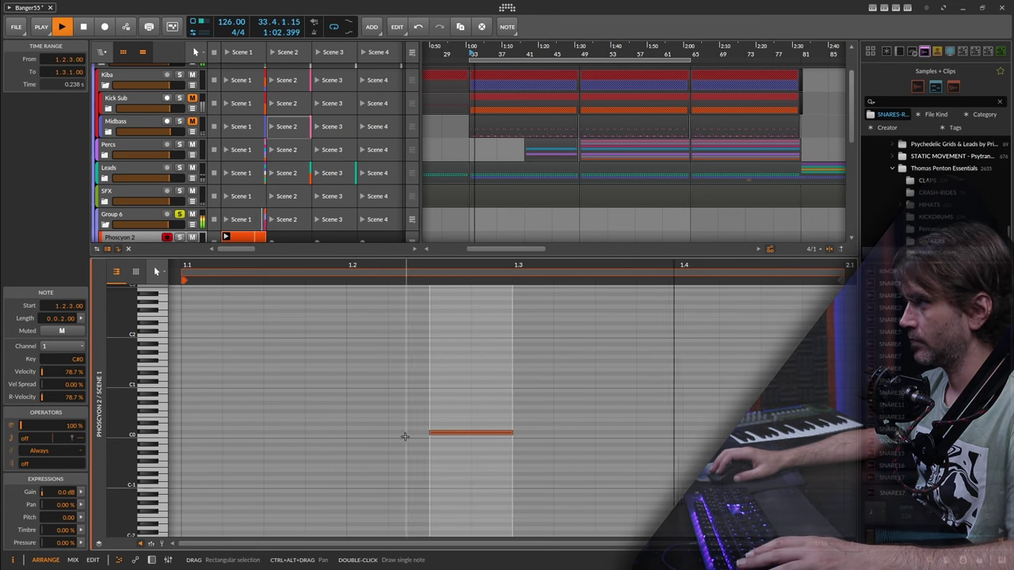
- Add C0 notes at 1.1.4.00 with length 0.0.2.00, and shorter ones at 1.4.3.00 and 1.4.4.00
double_click(325, 437)
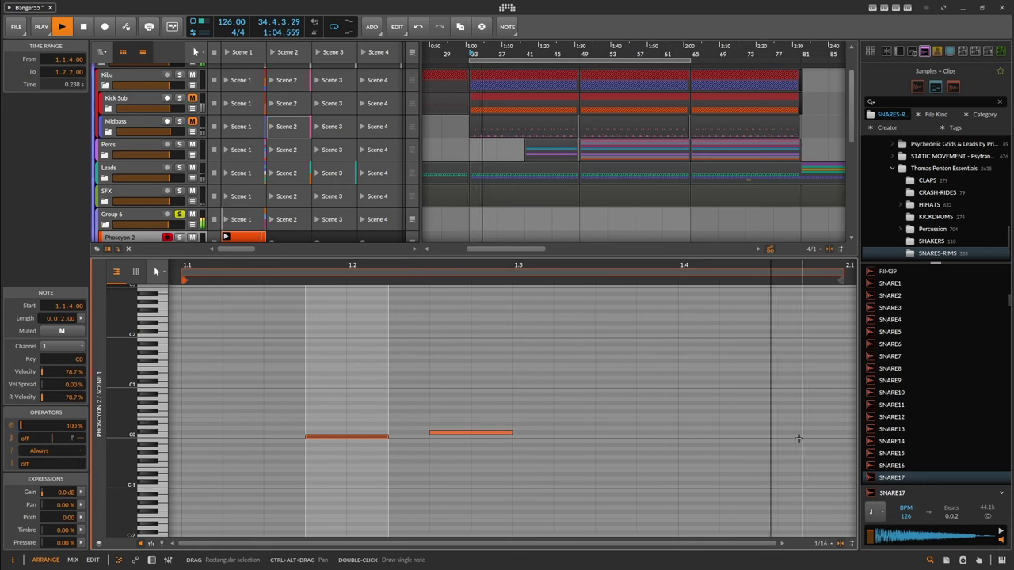
double_click(797, 437)
left_click_drag(840, 436, 781, 436)
double_click(810, 436)
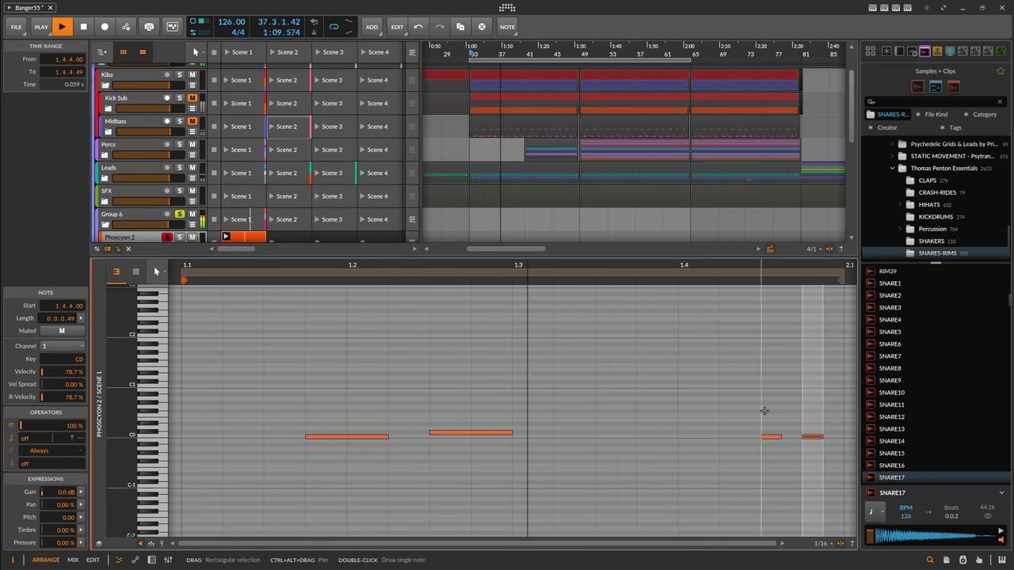
left_click(770, 437)
- Add Snap Heap after EQ-2 in the Phoscyon 2 track's device chain, and return to the note editor
left_click(151, 560)
left_click_drag(188, 486, 136, 240)
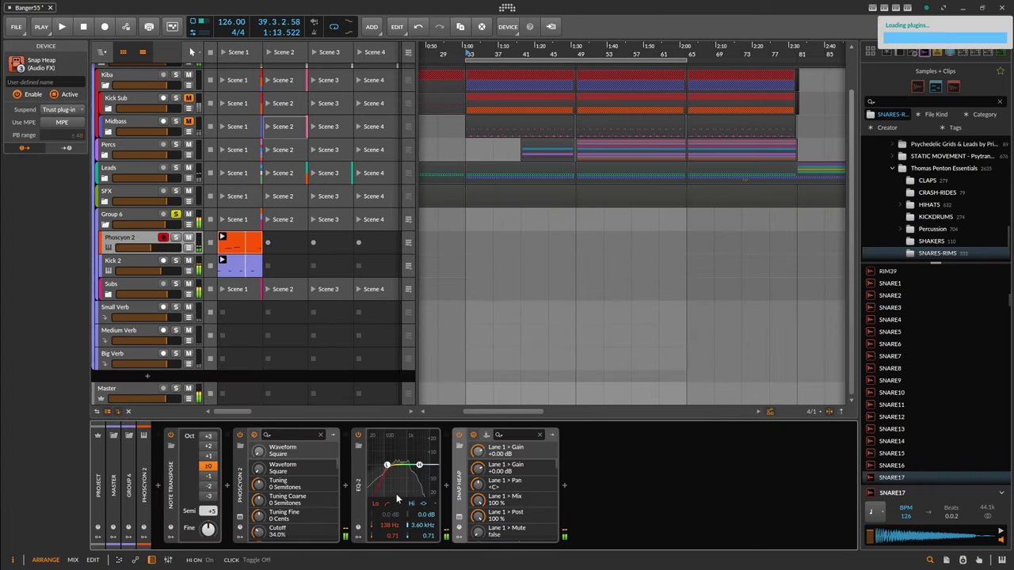
left_click(119, 560)
- Add C0 notes at 1.1.1.00, 1.1.3.00 and a short one at 1.2.2.00, and raise the note at 1.1.4.00 to C1
scroll(166, 431, "down", 3)
left_click(187, 413)
left_click_drag(187, 413, 296, 415)
scroll(318, 413, "down", 3)
scroll(315, 367, "down", 4)
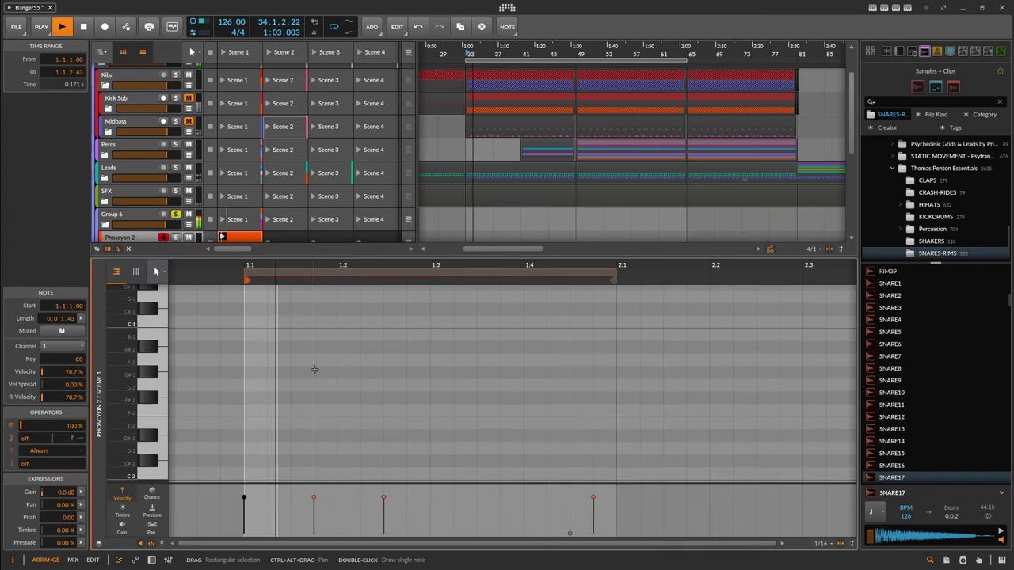
scroll(314, 367, "up", 7)
left_click(337, 305)
mouse_move(276, 457)
left_mouse_down()
mouse_move(321, 457)
mouse_move(282, 457)
left_mouse_up()
double_click(295, 457)
double_click(366, 457)
left_click_drag(397, 457, 369, 457)
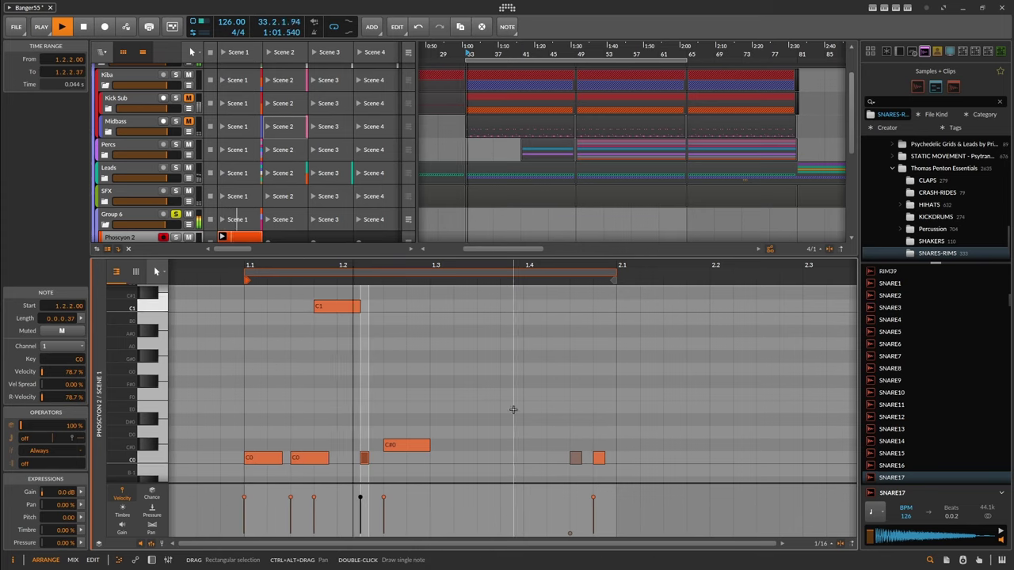
- Add short C0 notes at 1.3.3.00 and 1.3.4.00 at 19.4% velocity, and fill out the Phoscyon 2 pattern with further soft notes
scroll(514, 410, "down", 1)
double_click(481, 419)
left_click_drag(477, 497, 477, 524)
double_click(504, 420)
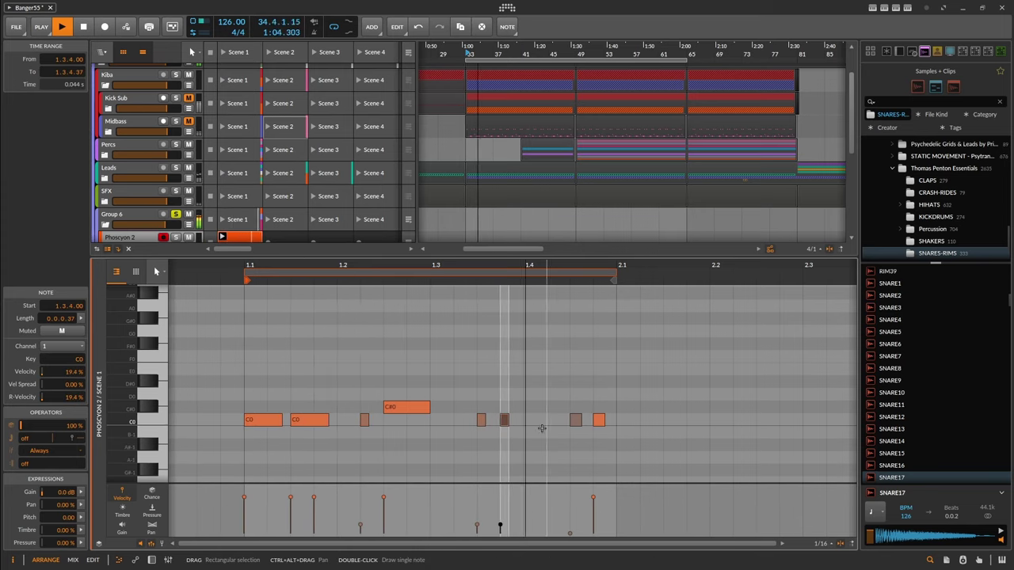
scroll(537, 426, "up", 2)
double_click(520, 420)
double_click(561, 419)
left_click_drag(641, 497, 640, 533)
scroll(614, 420, "down", 4)
scroll(614, 420, "up", 1)
- Solo Percs, Leads and SFX alongside Group 6, set the Phoscyon 2 cutoff to 16.4%, and raise its track volume slightly
key("d")
left_click(176, 144)
left_click(240, 516)
left_click_drag(311, 256, 311, 242)
left_click_drag(150, 247, 154, 247)
left_click_drag(310, 255, 320, 311)
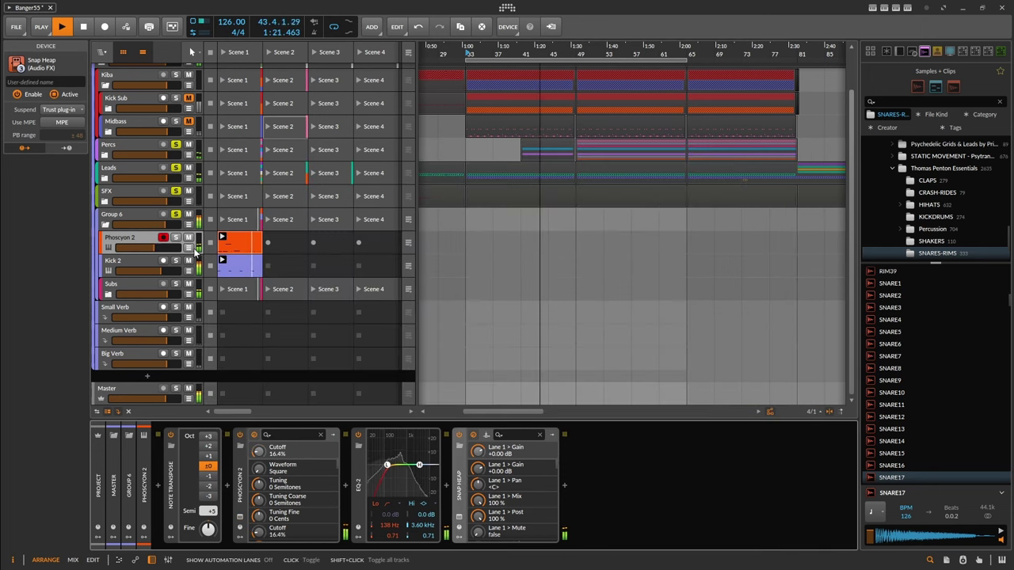
- Place the Group 6 clips in the arranger at bar 117 with a length of 8 bars
left_click(248, 248)
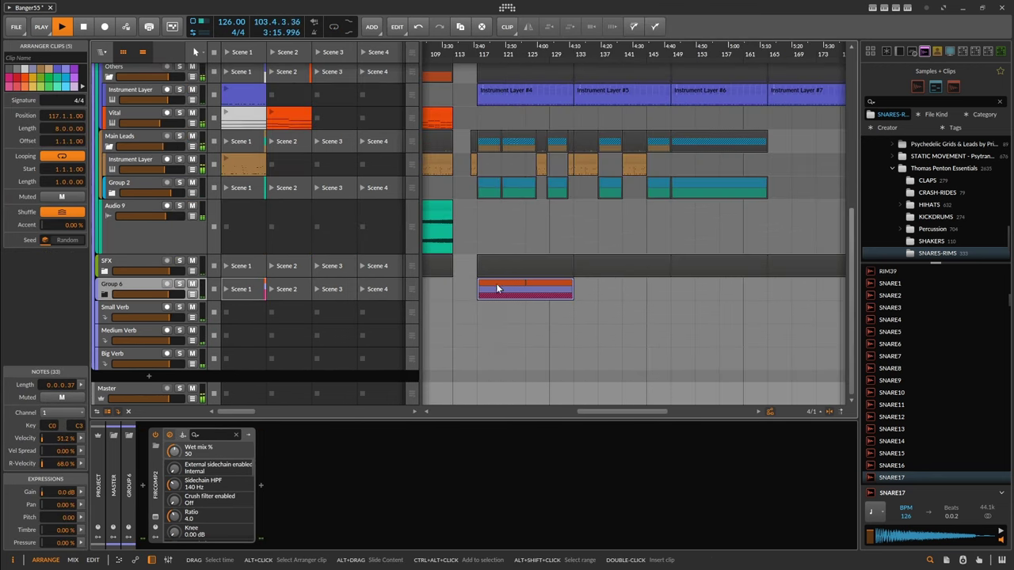
left_click_drag(496, 285, 580, 288)
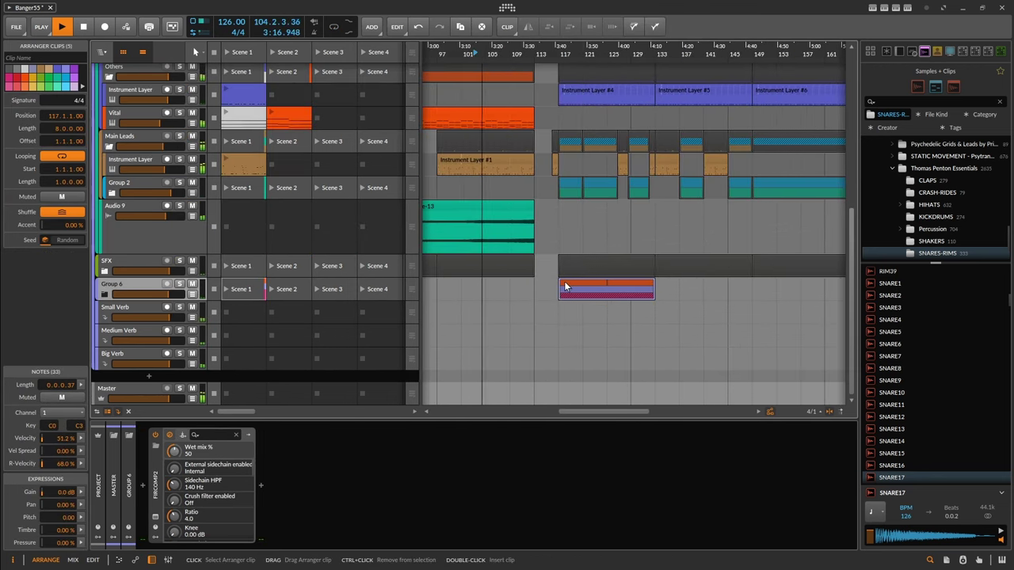
- Duplicate the Group 6 clips from bar 117 to bar 133 in the arranger and save the project
left_click_drag(564, 287, 661, 289)
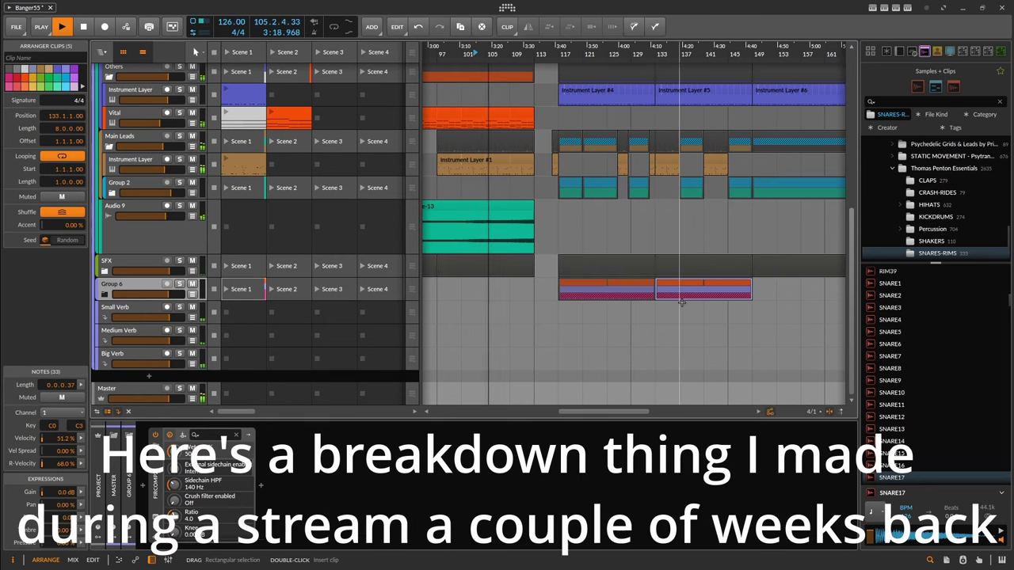
key("ctrl+s")
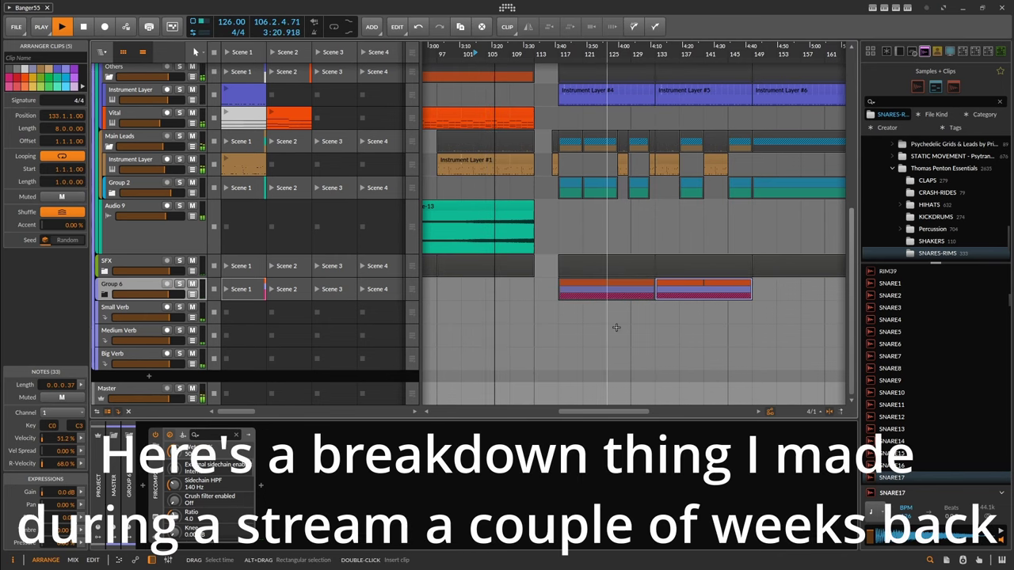
- Expand Group 6 and its nested Subs group to show their individual tracks in the arranger
scroll(726, 363, "up", 2)
left_click_drag(752, 363, 677, 364)
left_click_drag(599, 323, 655, 323)
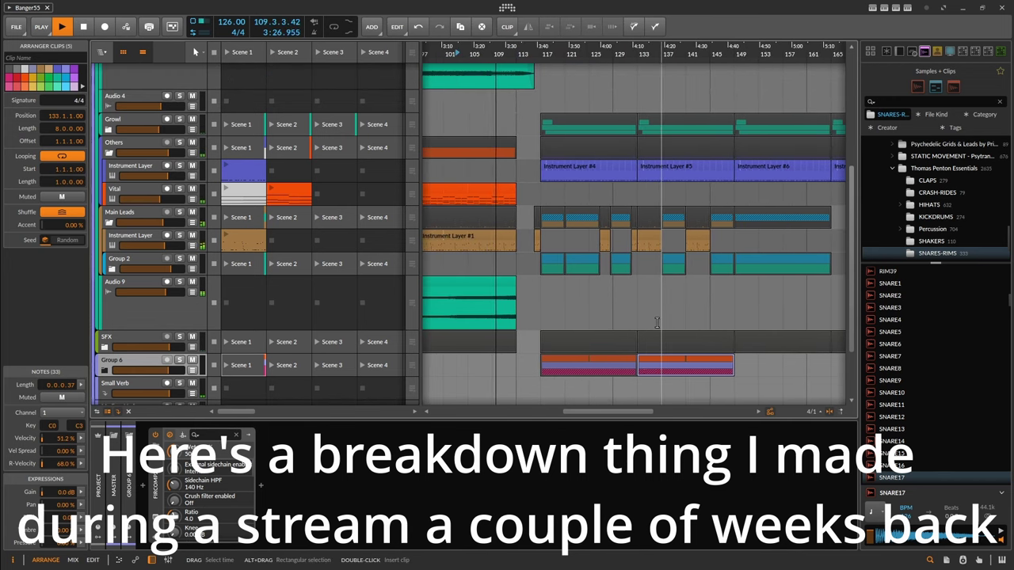
left_click(103, 366)
scroll(205, 341, "down", 5)
left_click(108, 296)
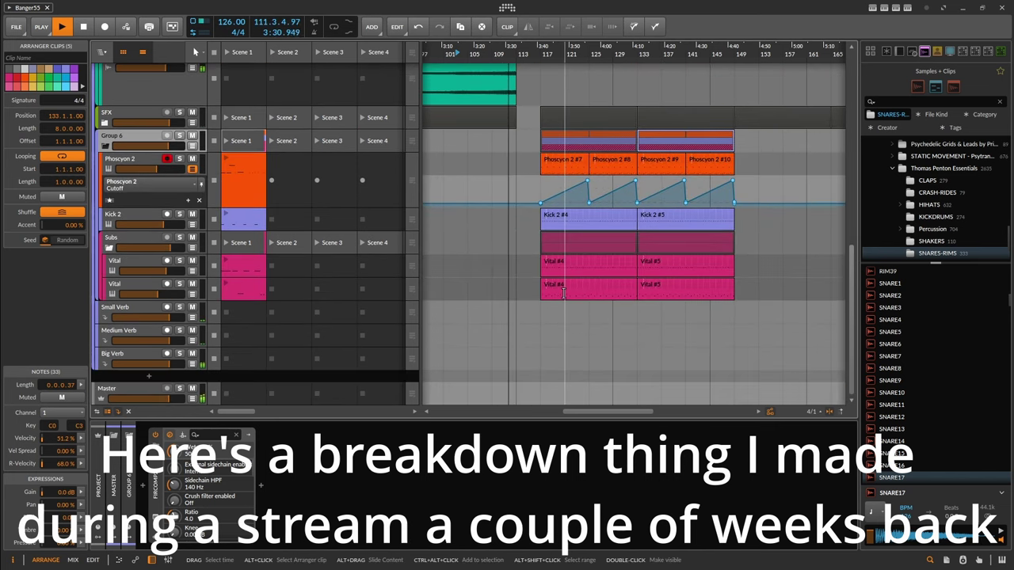
- Open the Oszillos Mega Scope plug-in window from the Subs group's device chain
scroll(582, 286, "up", 5)
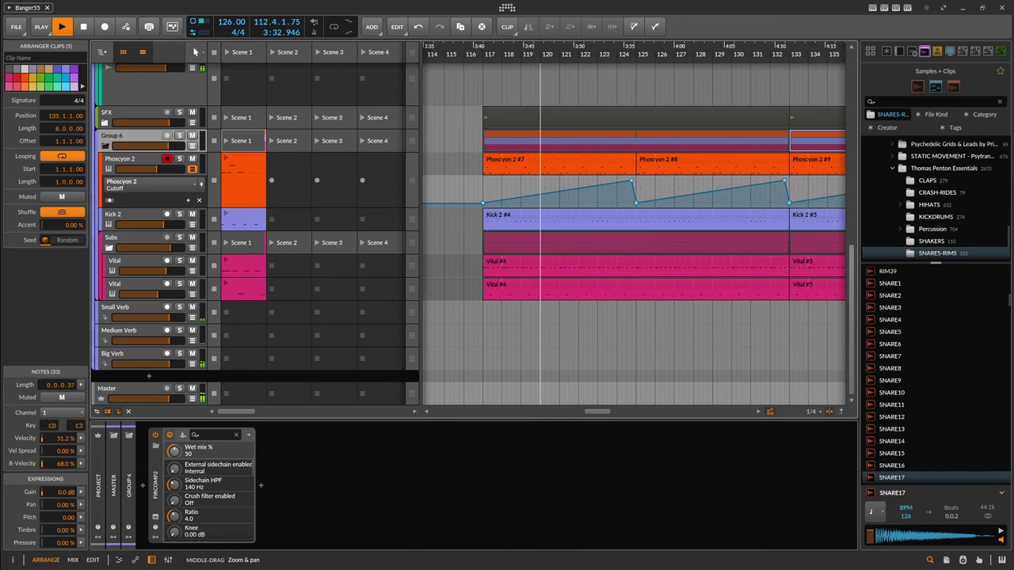
left_click(130, 237)
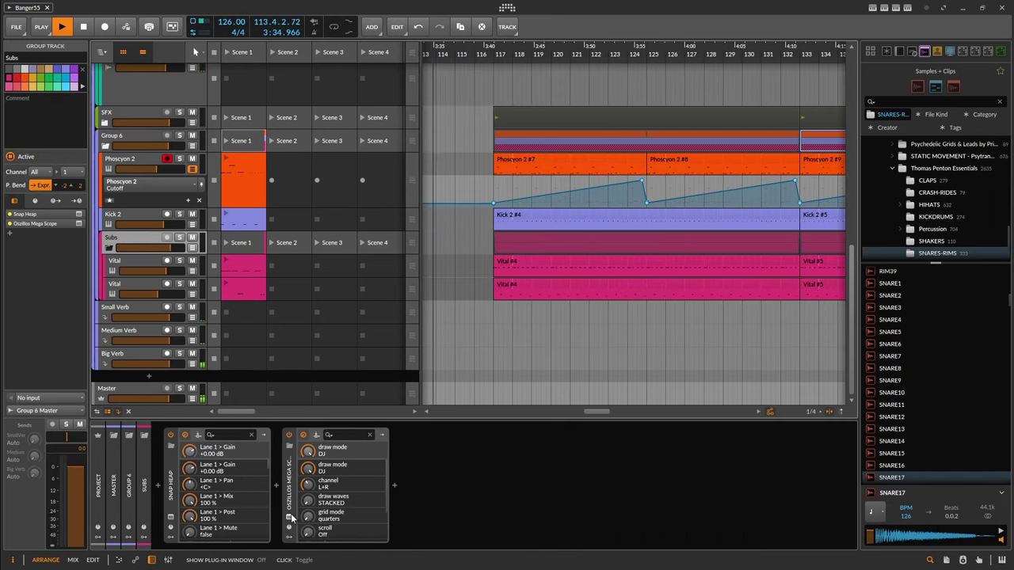
left_click(289, 517)
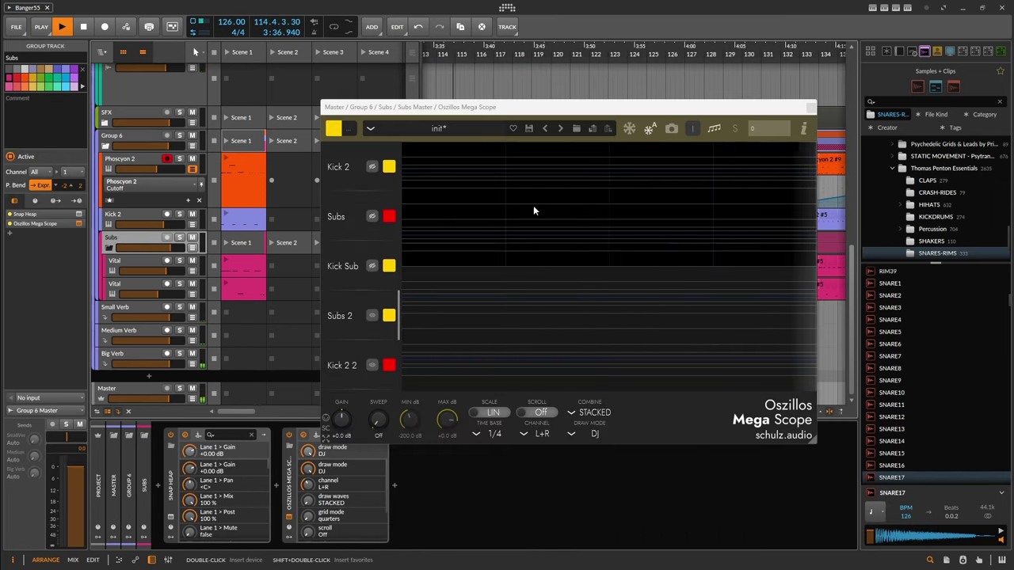